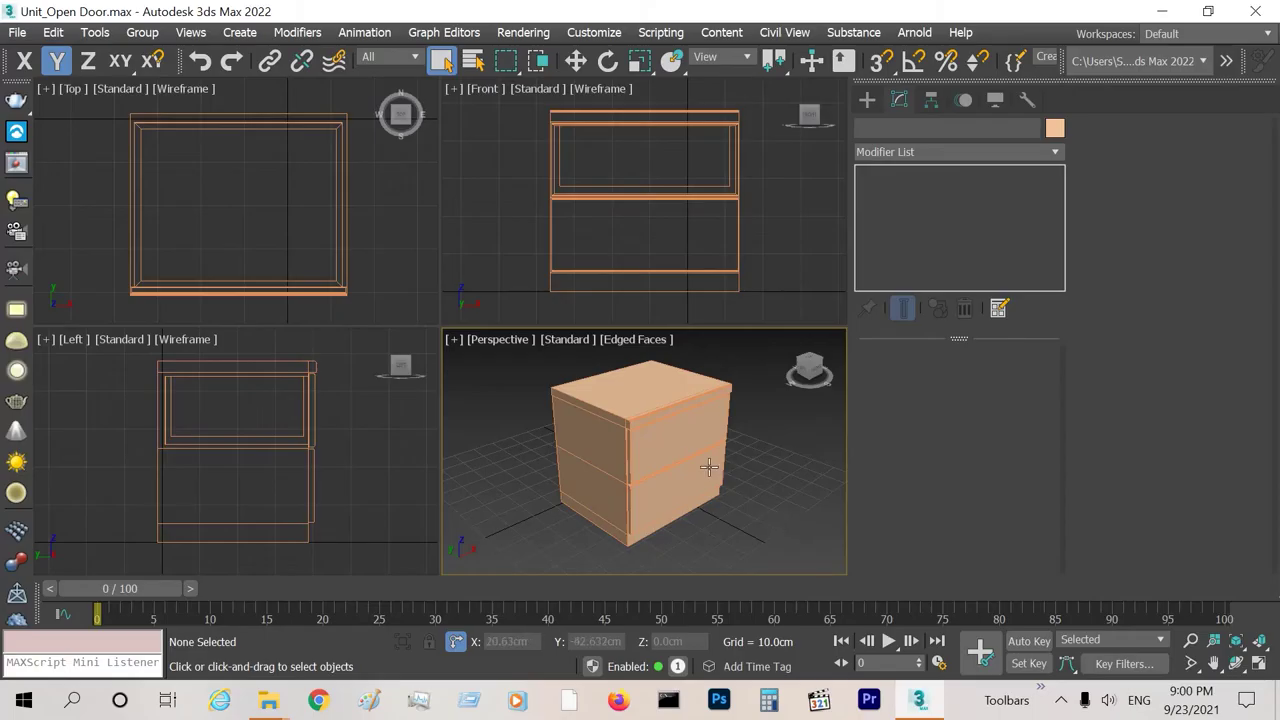
- Start an empty untitled scene with the Perspective viewport maximized and zoomed out slightly
click(684, 437)
key(w)
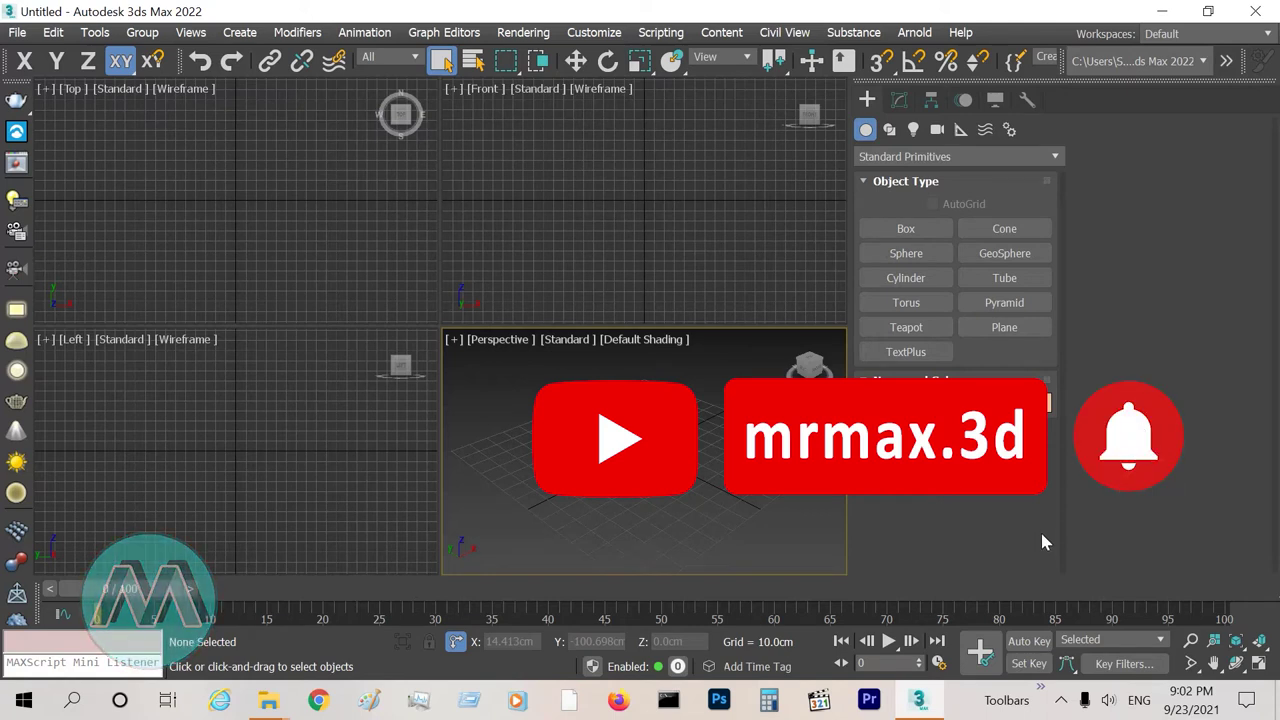
key(alt+w)
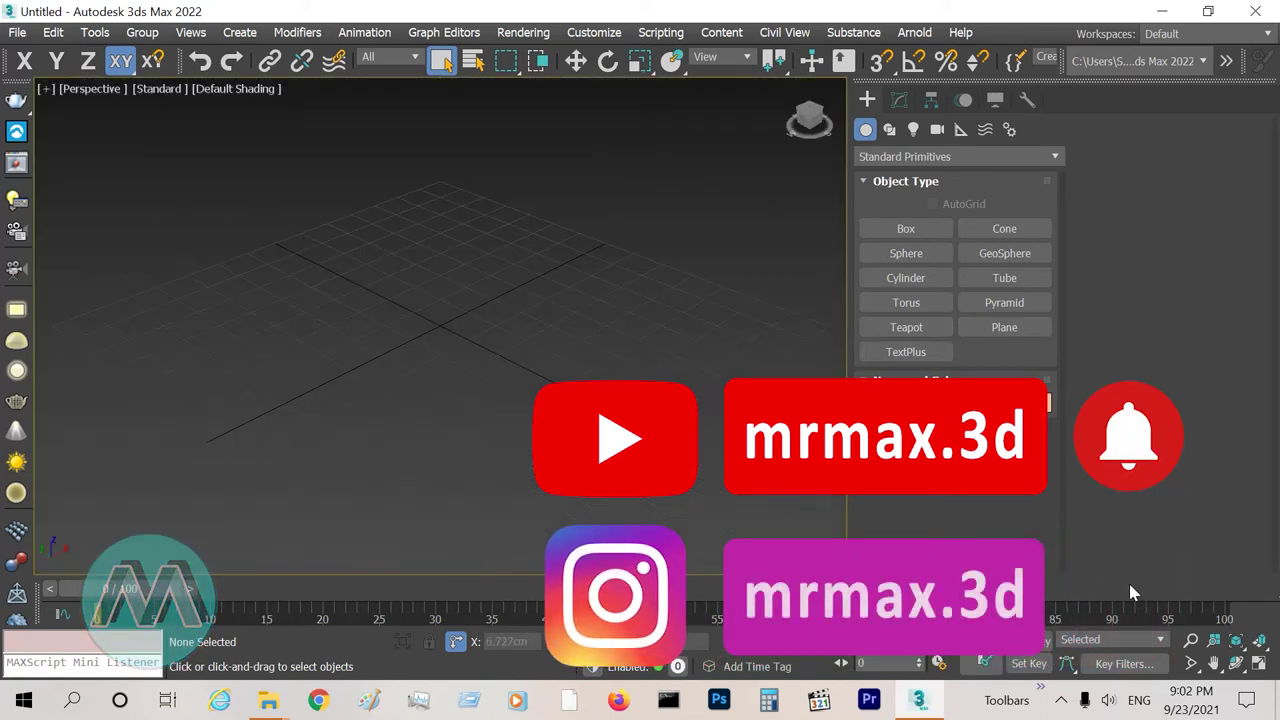
click(1190, 640)
drag(737, 514, 737, 600)
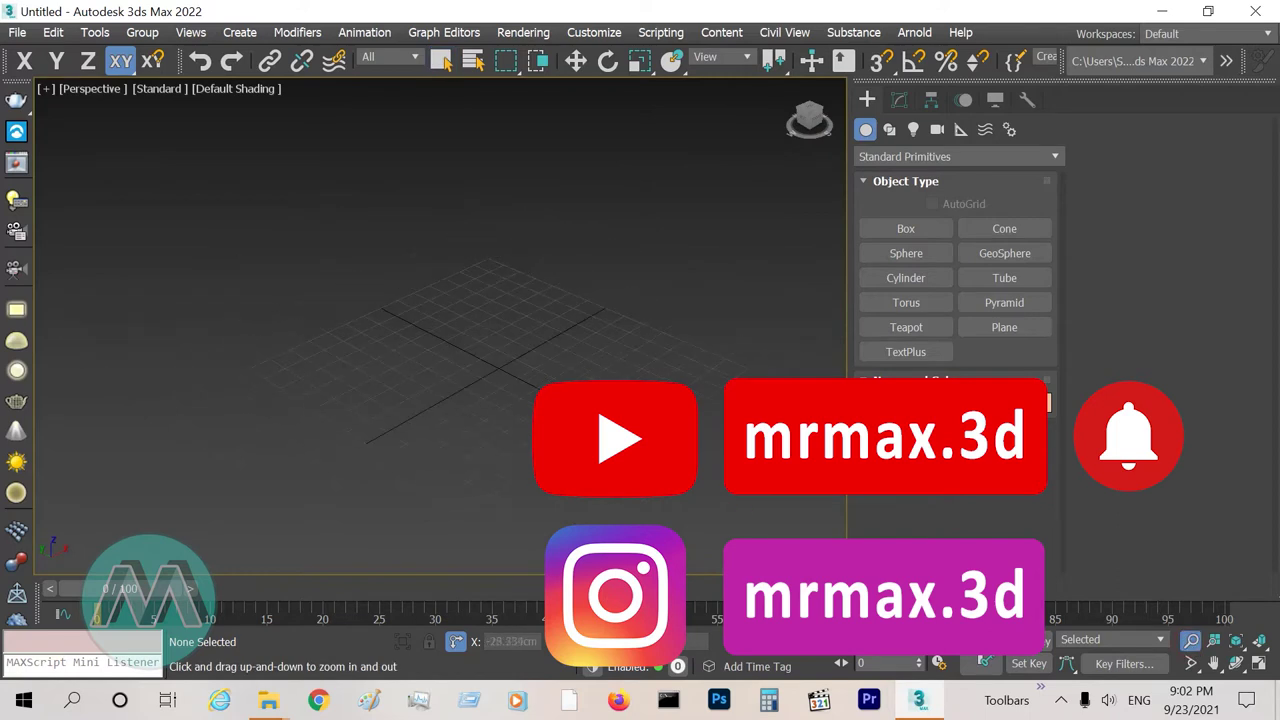
- Draw a box primitive on the grid and turn on Edged Faces display
drag(565, 350, 471, 492)
right_click(566, 337)
click(905, 228)
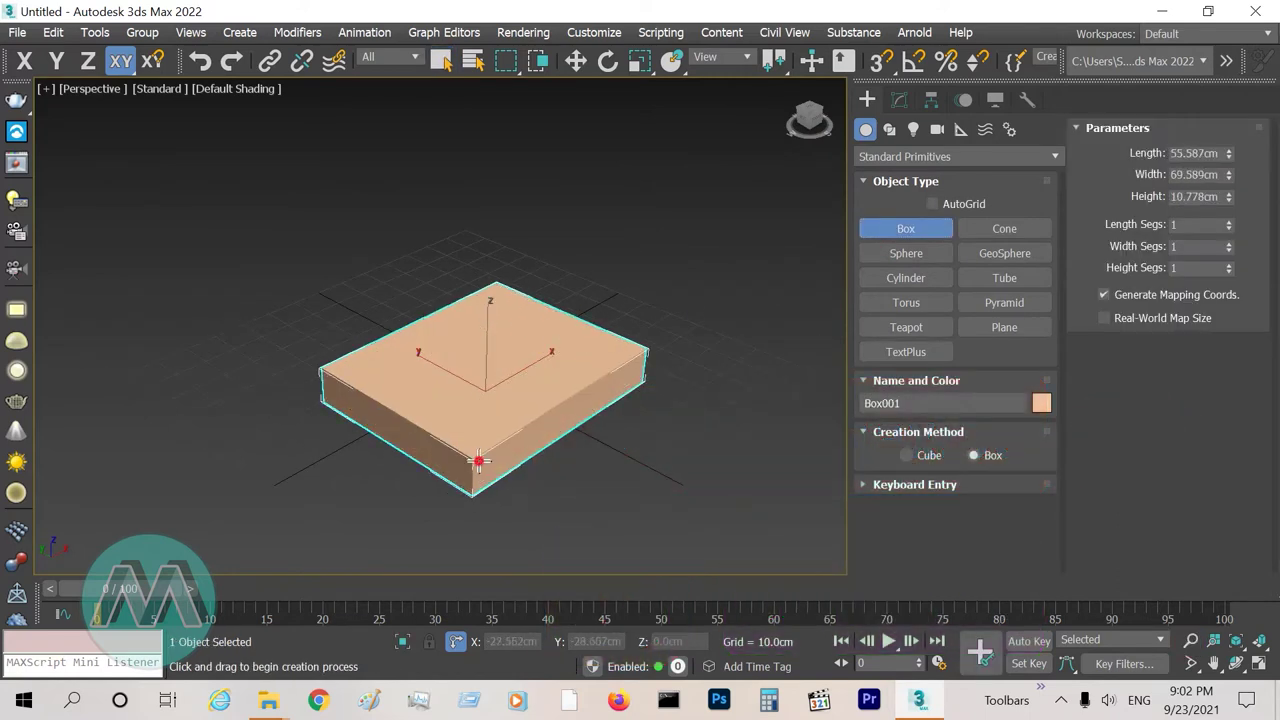
click(480, 457)
right_click(530, 453)
key(F4)
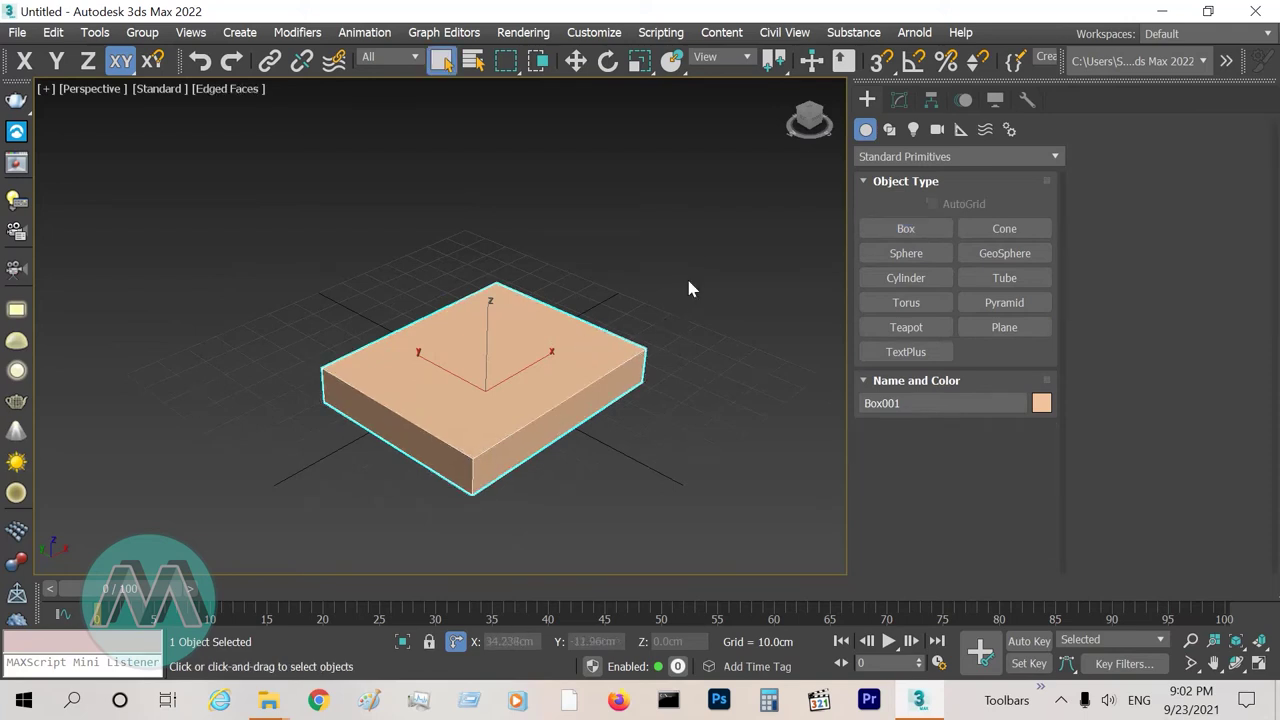
- Set the box to Length 40, Width 50 and Height 5 cm
click(899, 99)
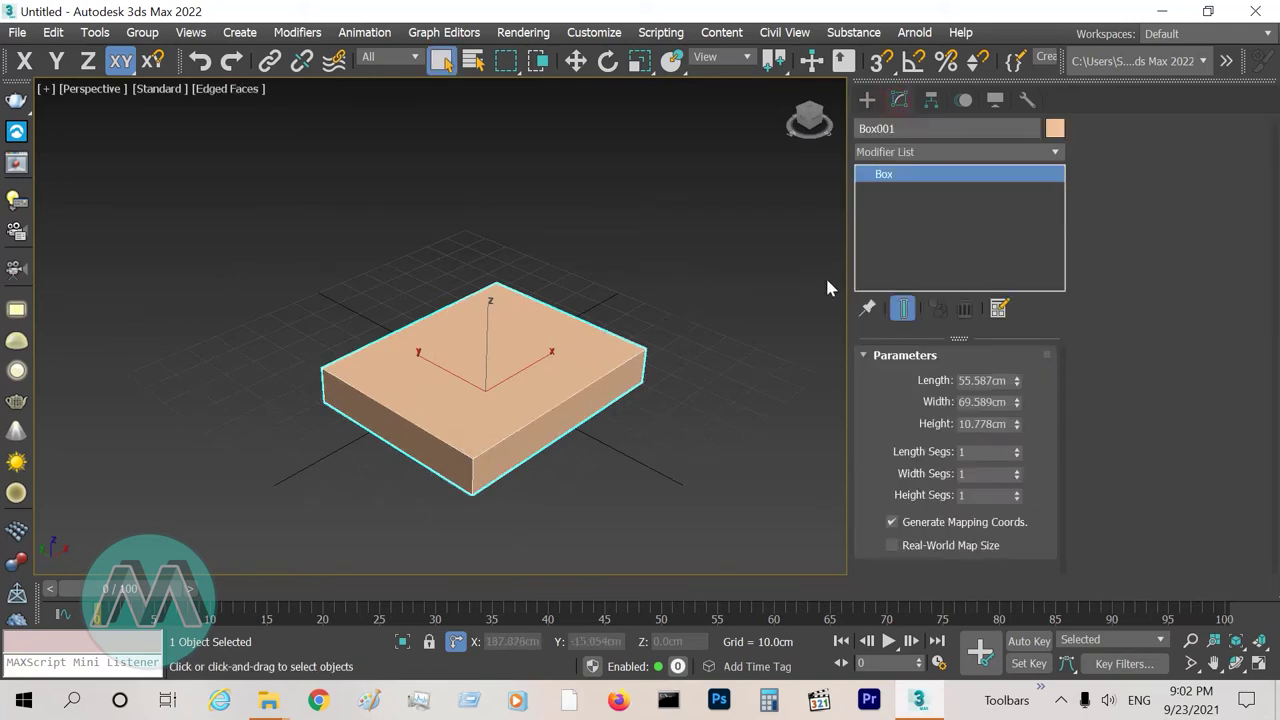
click(990, 384)
text(40)
key(Return)
click(974, 403)
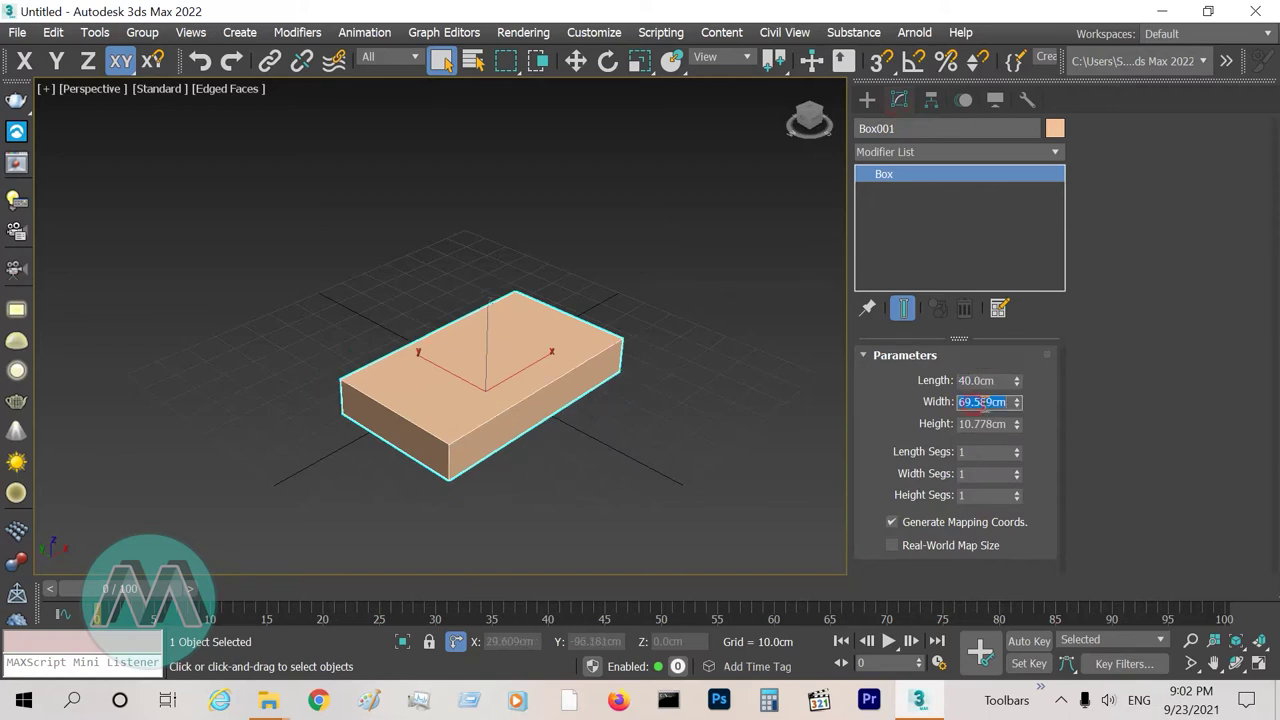
text(50)
key(Return)
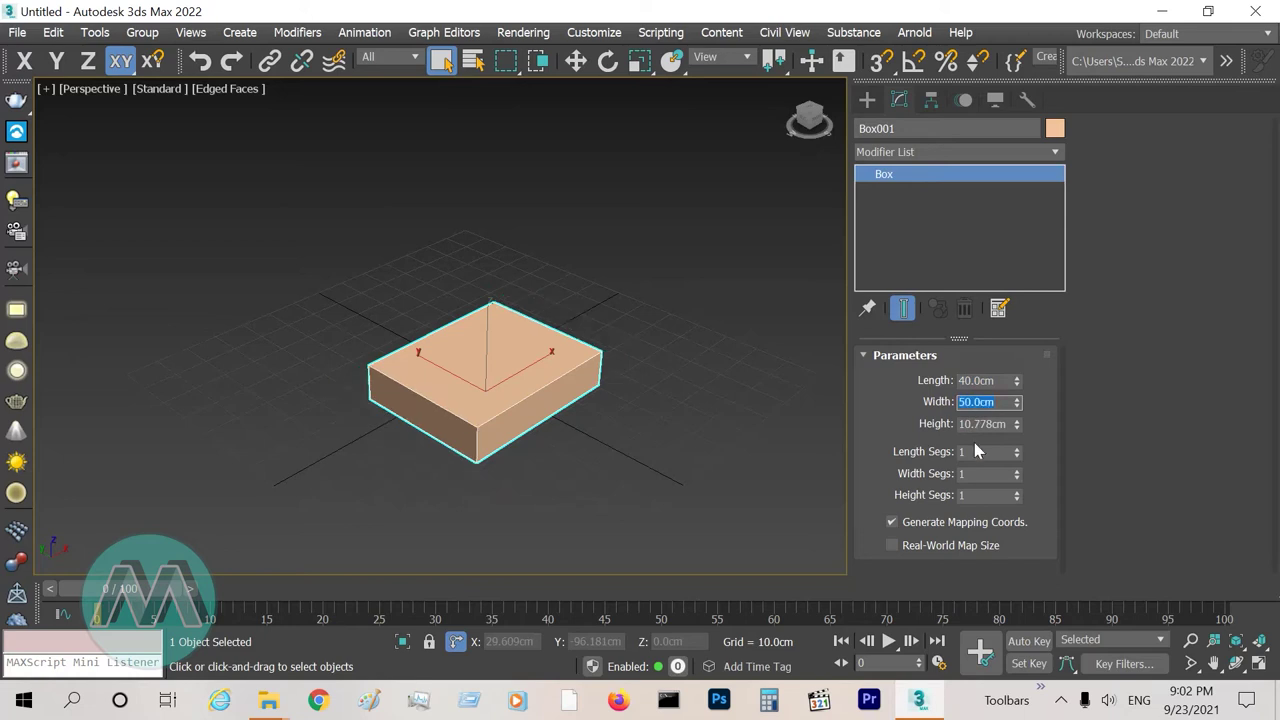
click(993, 425)
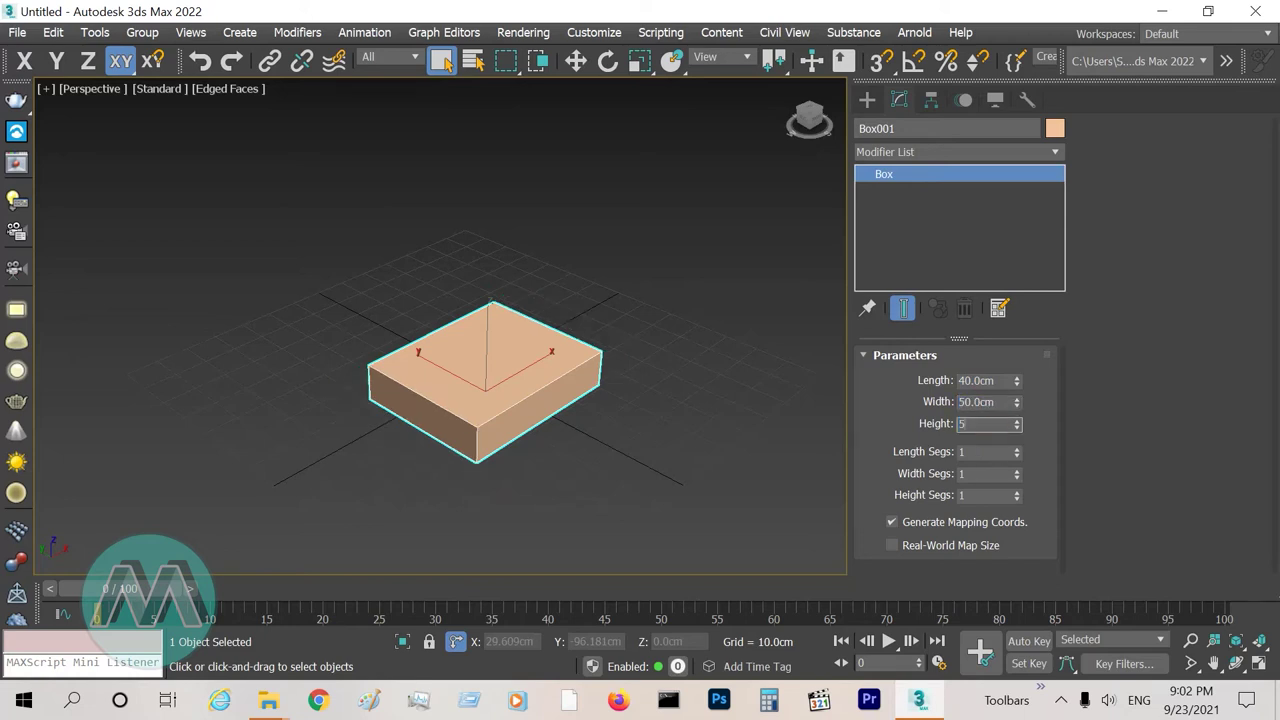
text(5)
key(Return)
click(1190, 640)
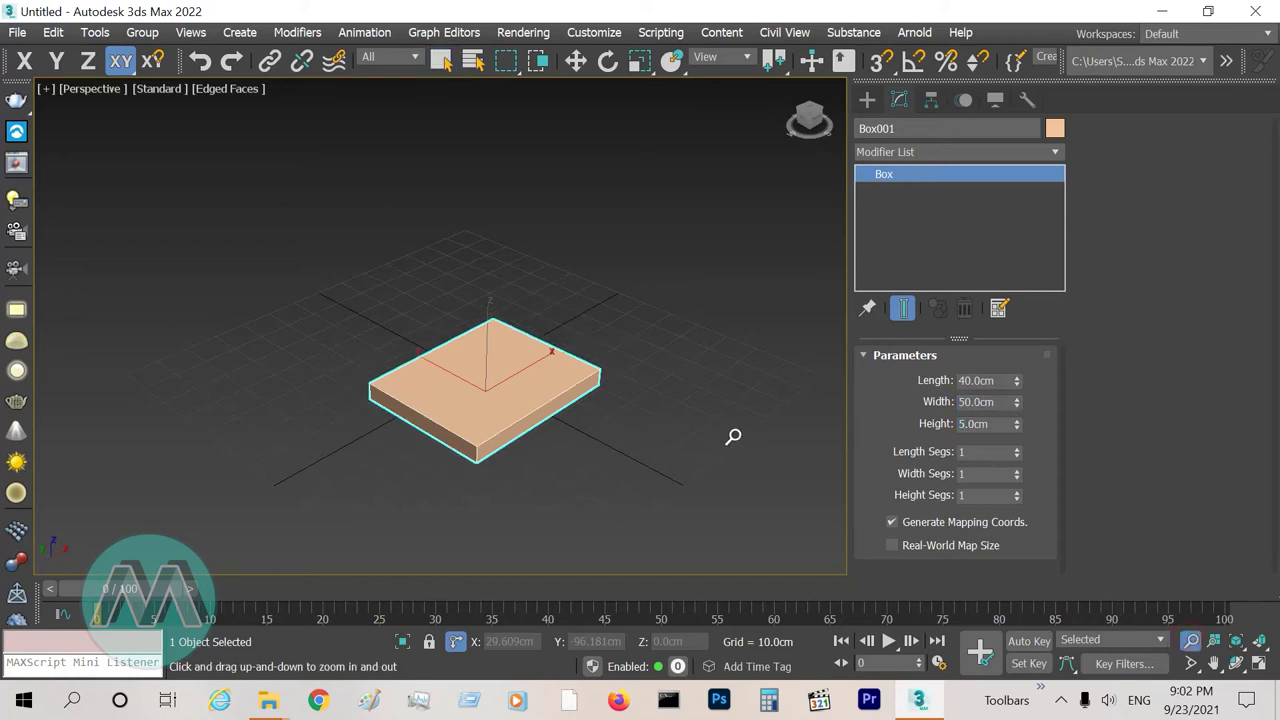
drag(514, 429, 490, 376)
- Convert the box to an Editable Poly and select its top polygon
right_click(456, 318)
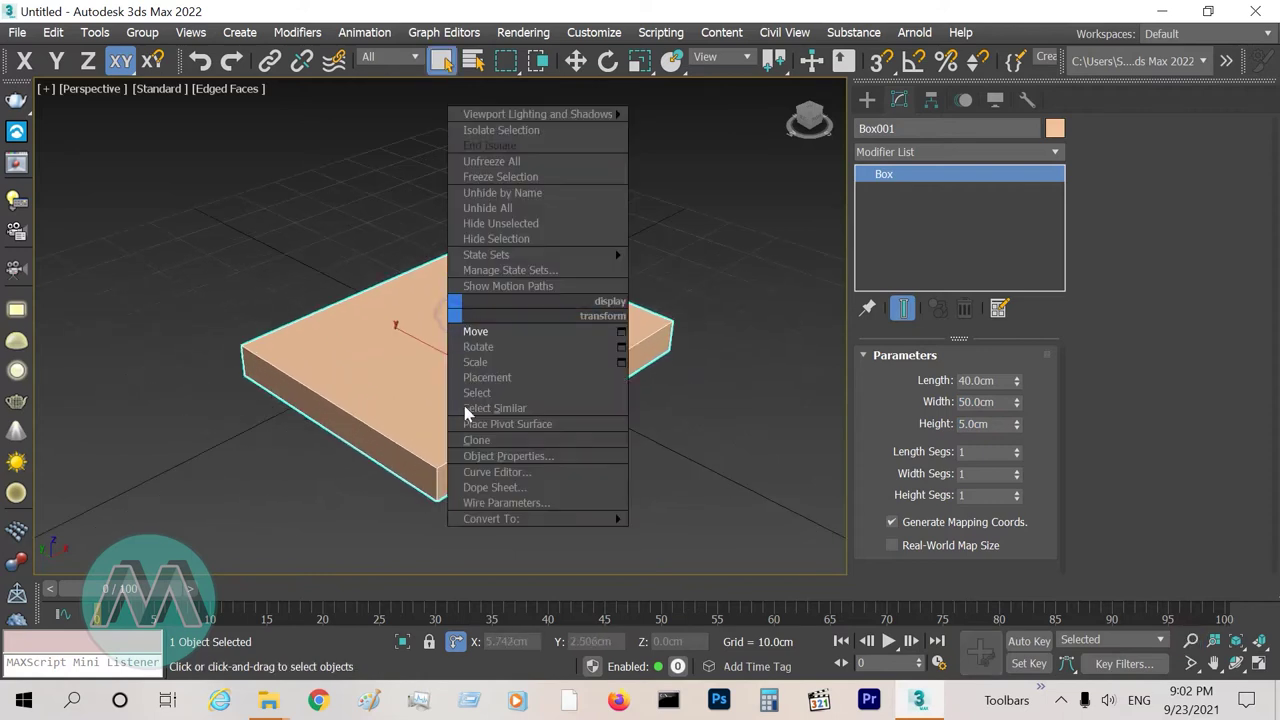
mouse_move(620, 518)
click(667, 535)
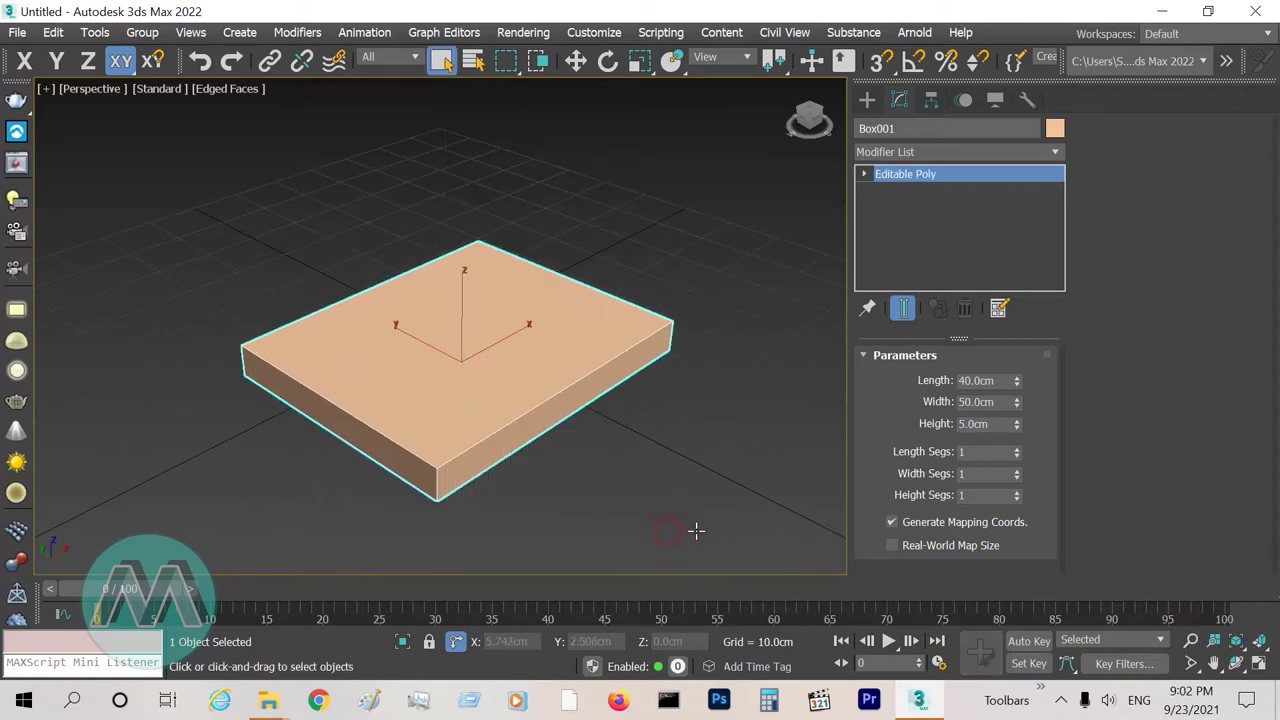
click(976, 379)
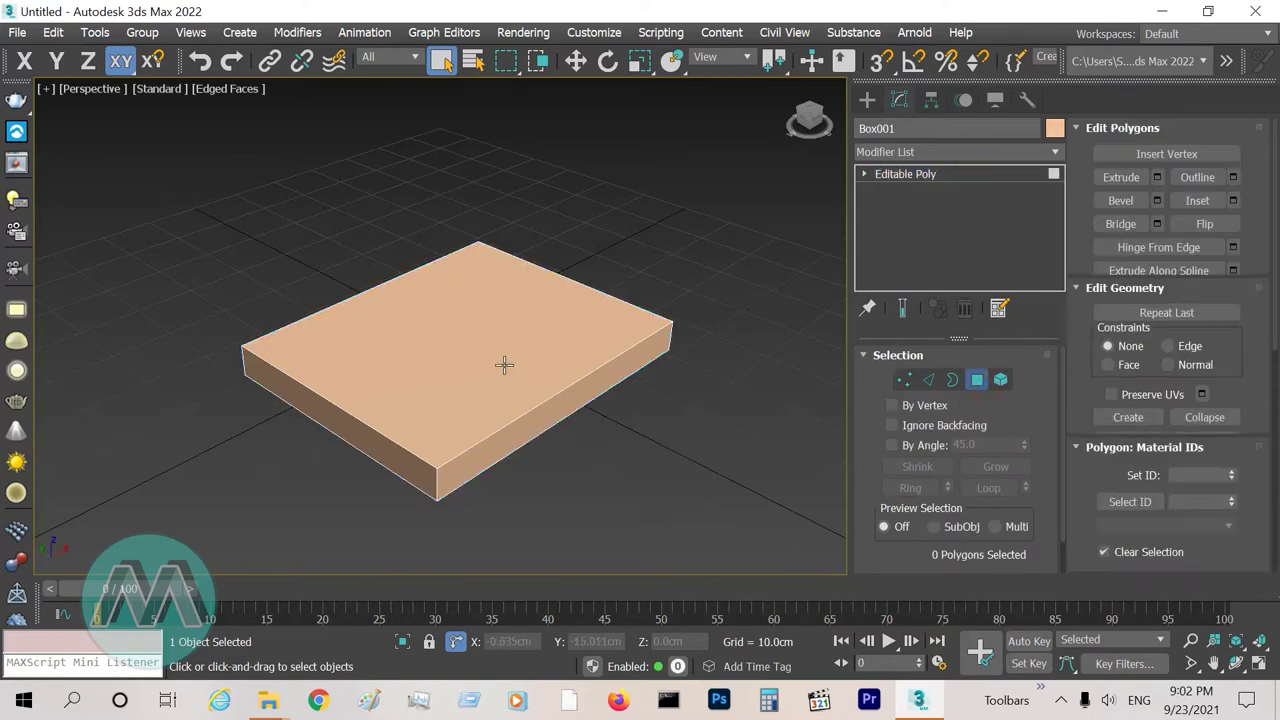
click(503, 365)
click(1192, 640)
drag(677, 529, 491, 380)
right_click(497, 378)
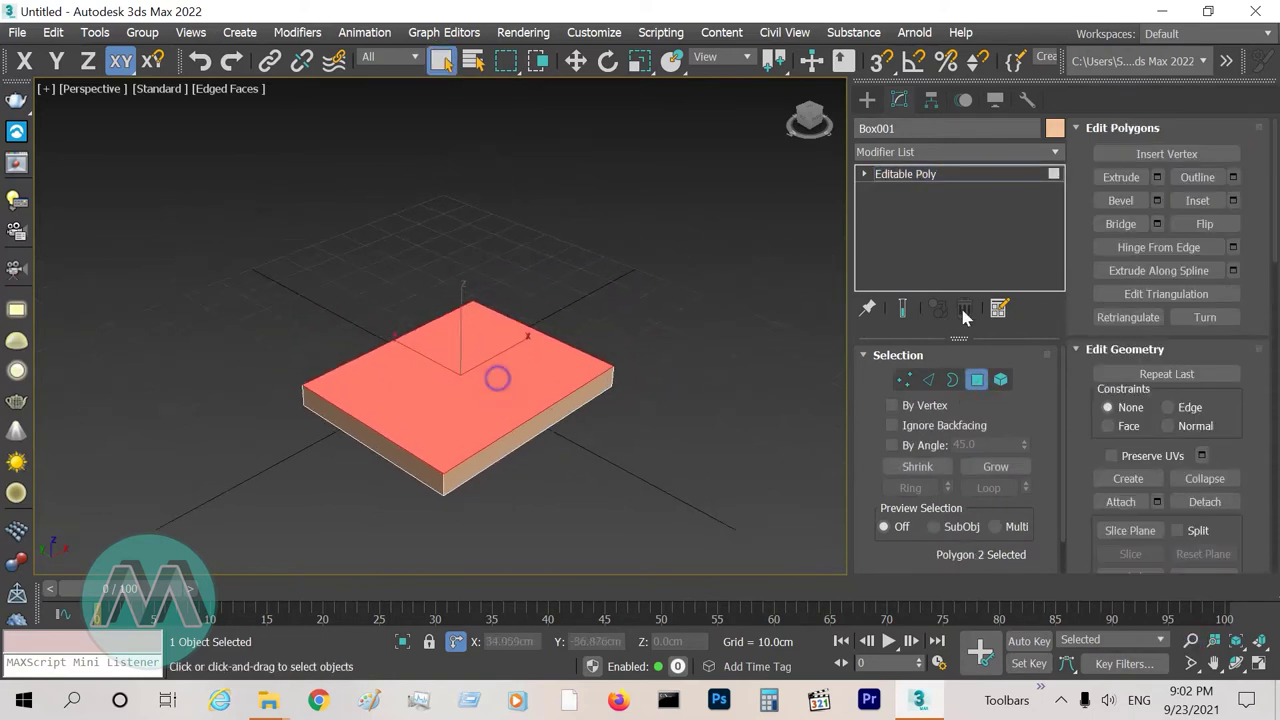
- Extrude the top face in two 20 cm sections, then a final 3 cm band
click(1157, 177)
double_click(755, 348)
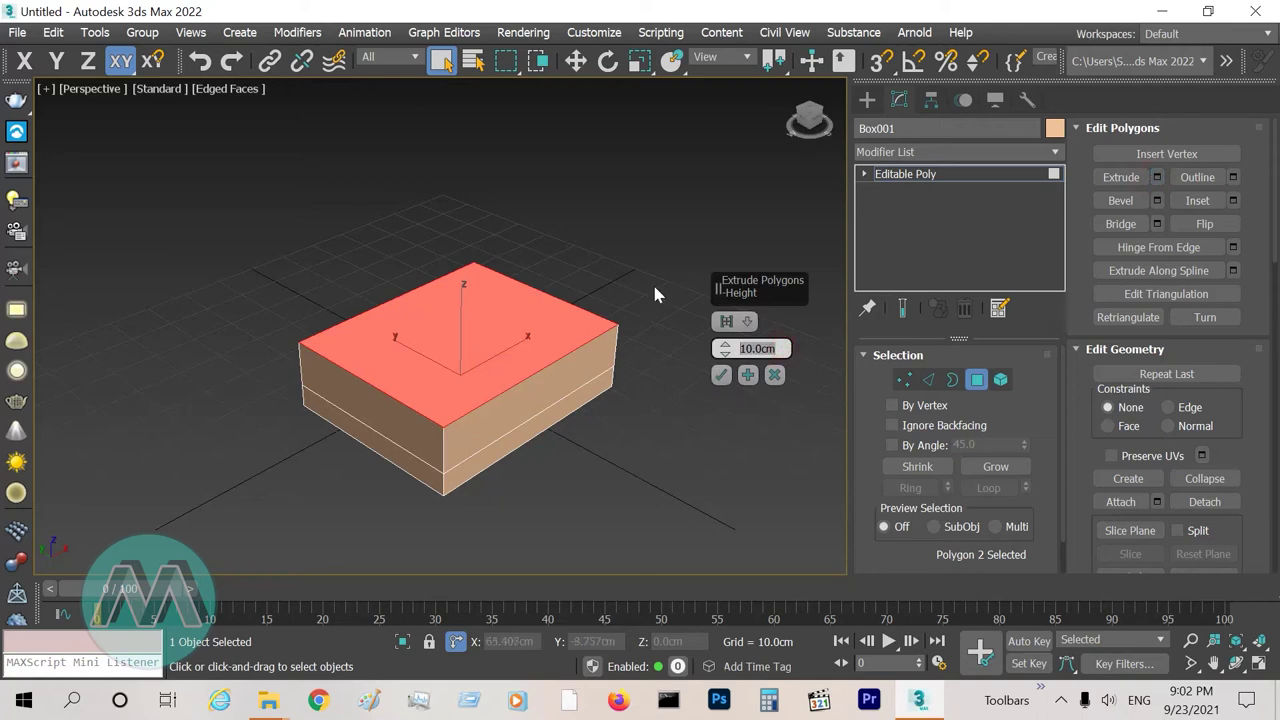
text(20)
key(Return)
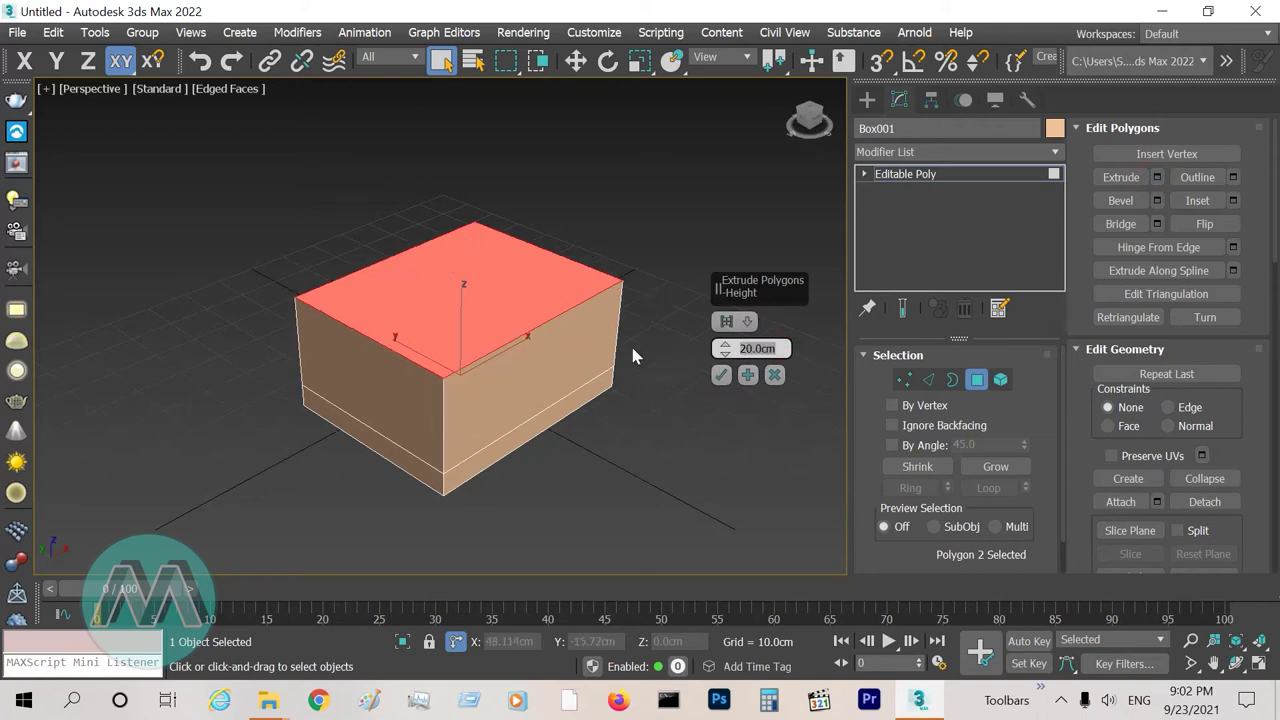
click(747, 376)
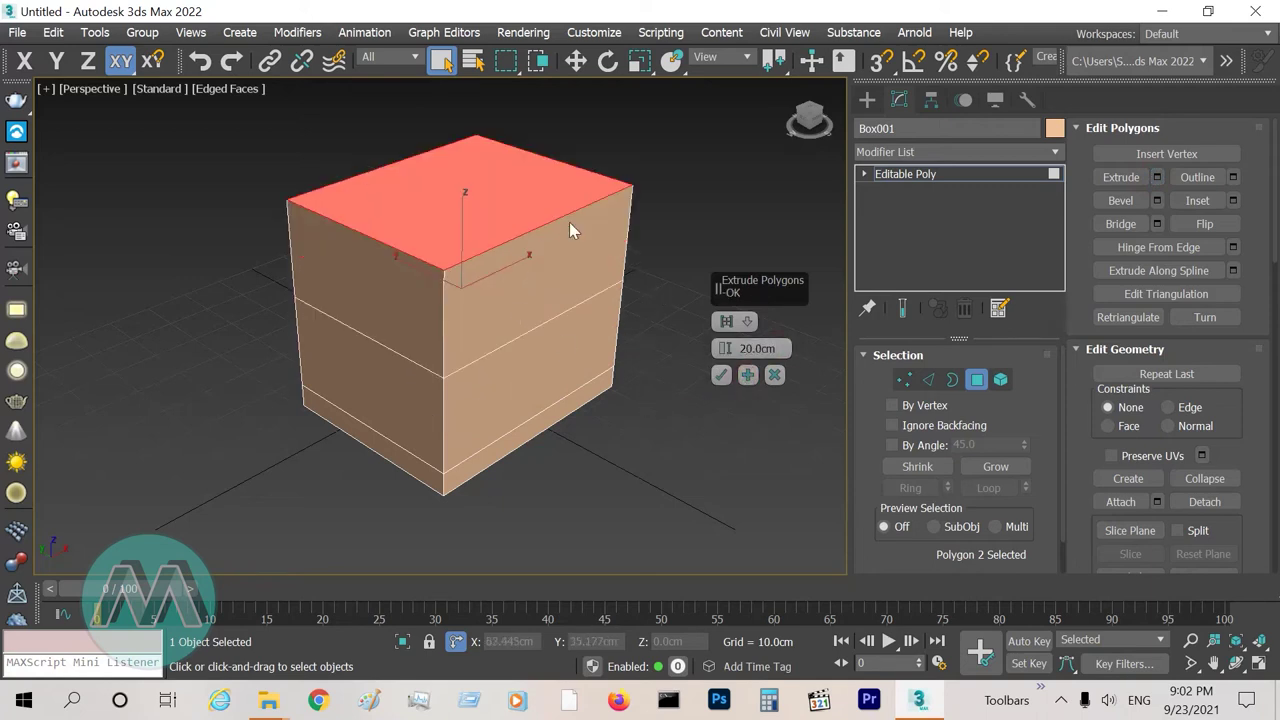
click(1215, 664)
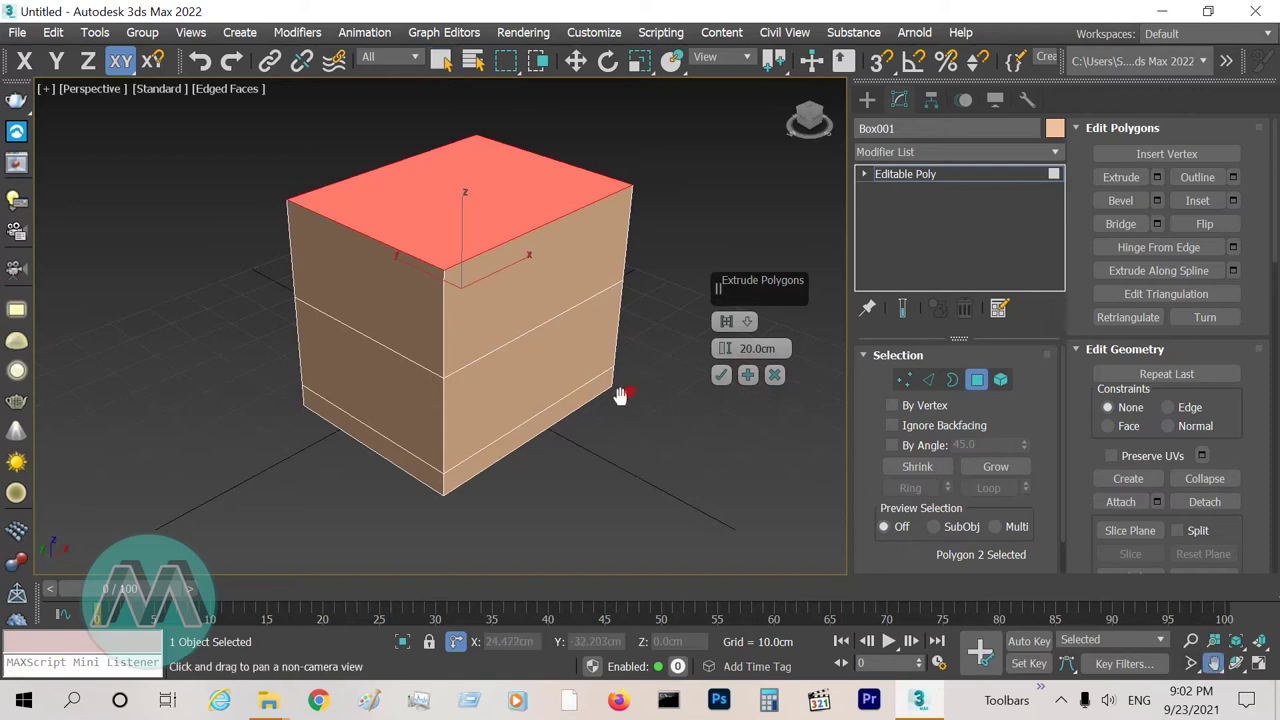
drag(620, 391, 603, 433)
right_click(603, 433)
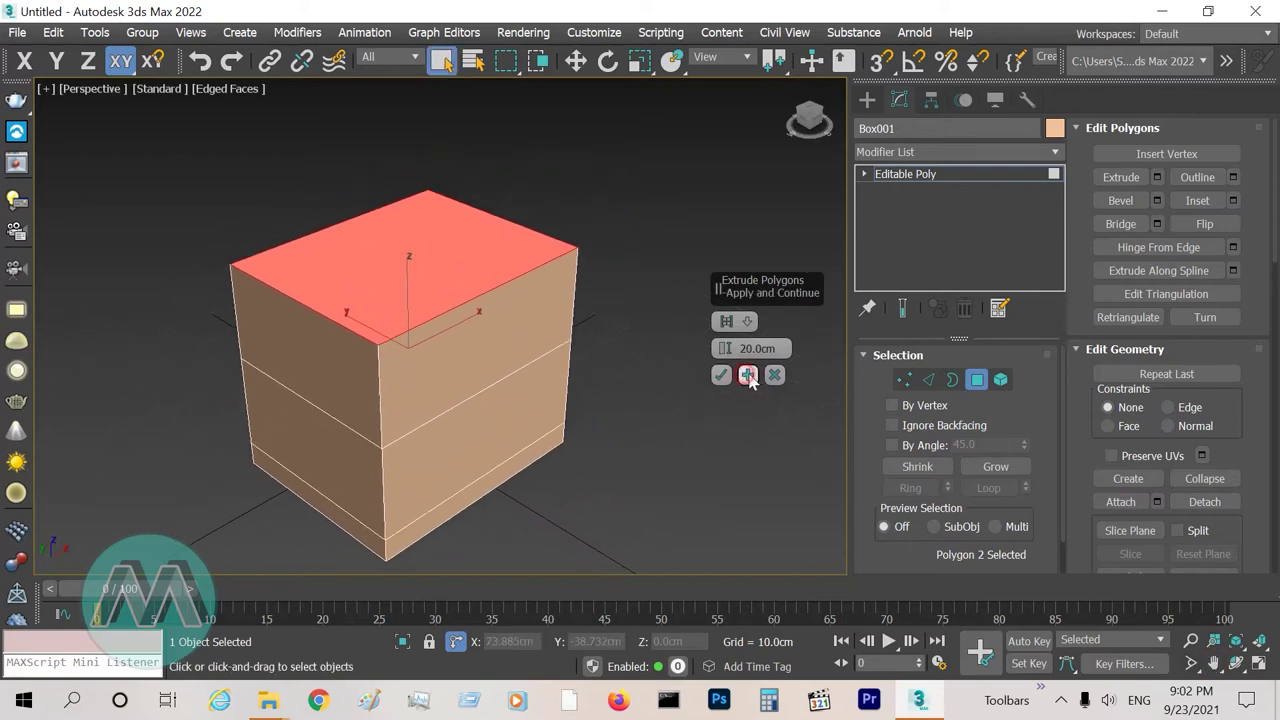
click(747, 375)
text(3)
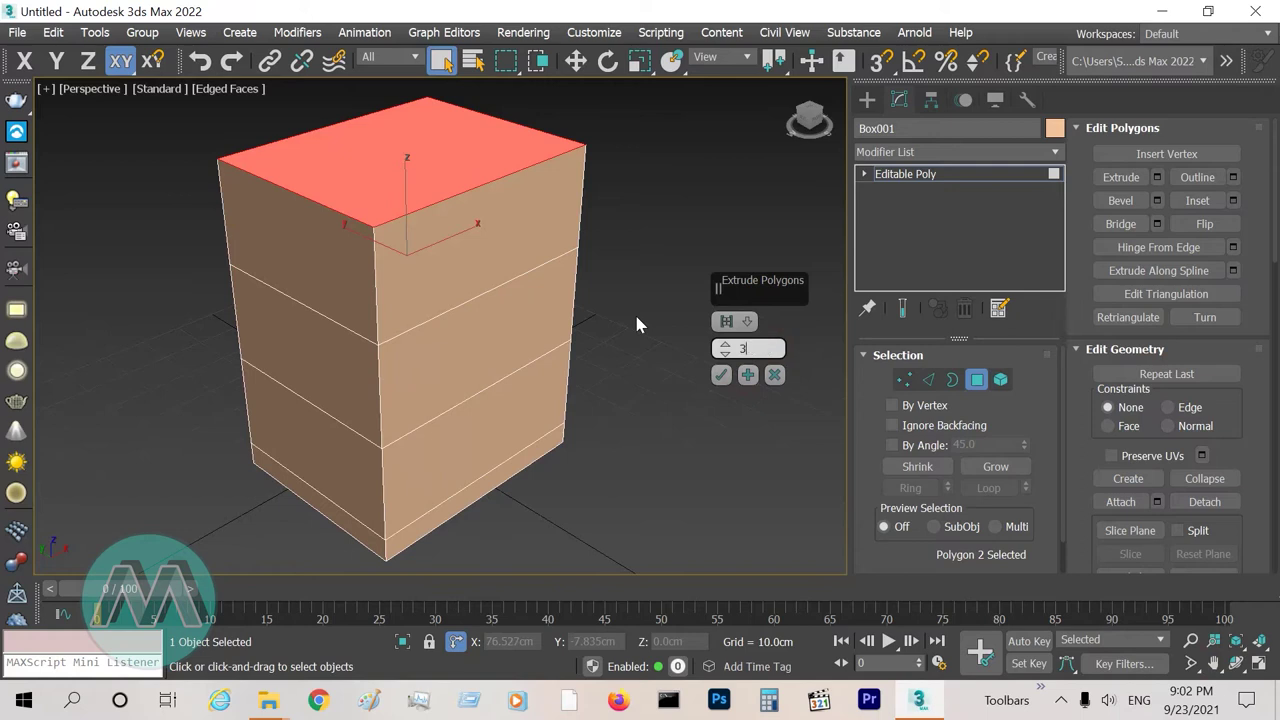
key(Return)
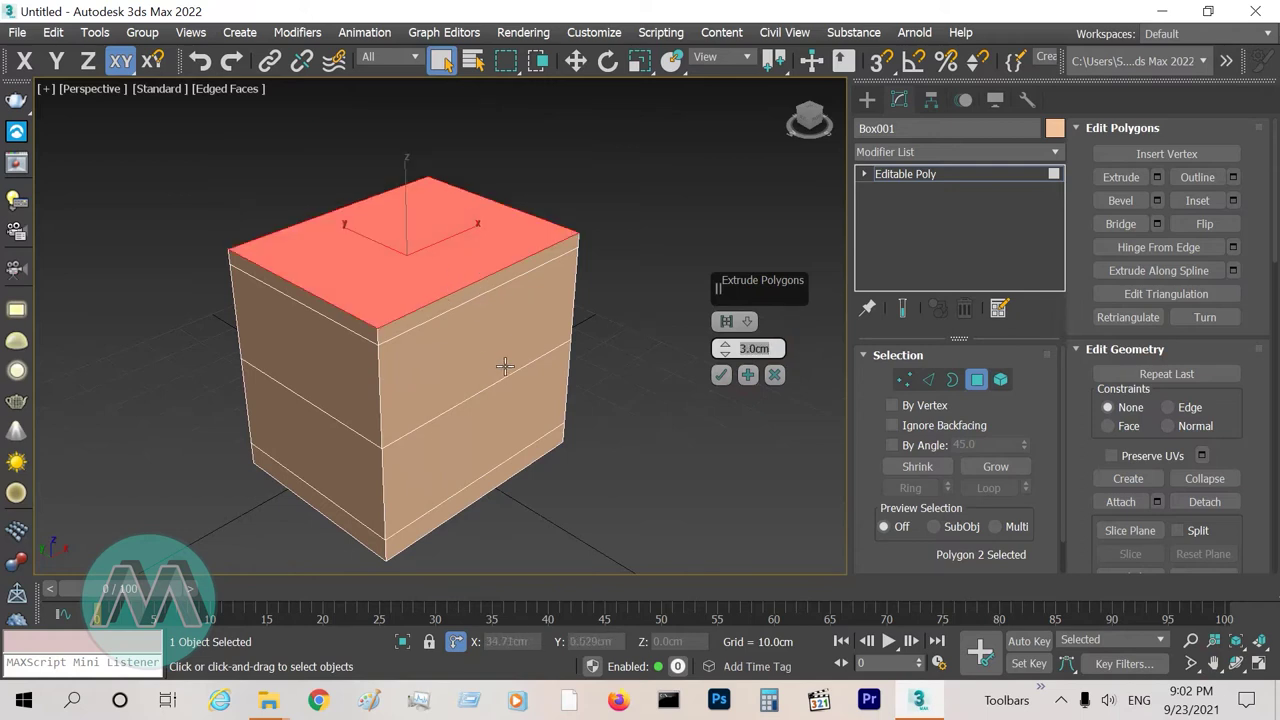
click(721, 375)
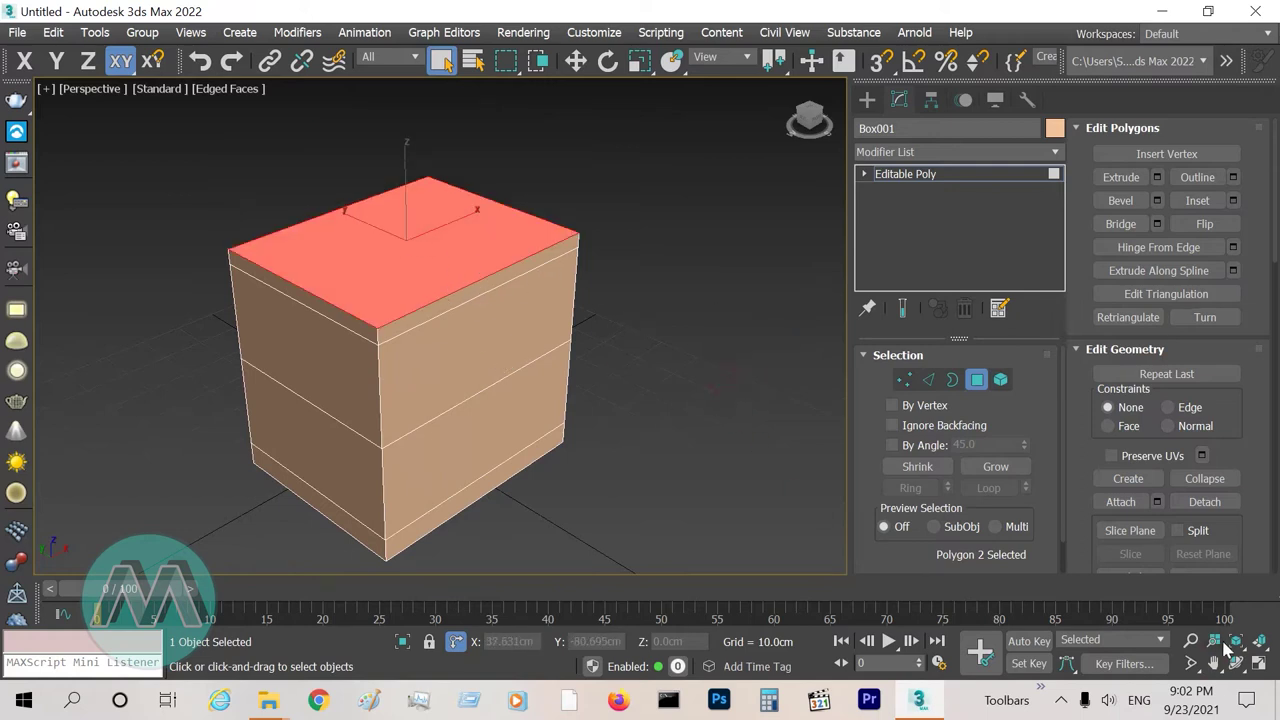
- Deselect the top face and select the cabinet's lower front face
click(1214, 665)
drag(671, 491, 691, 491)
right_click(691, 491)
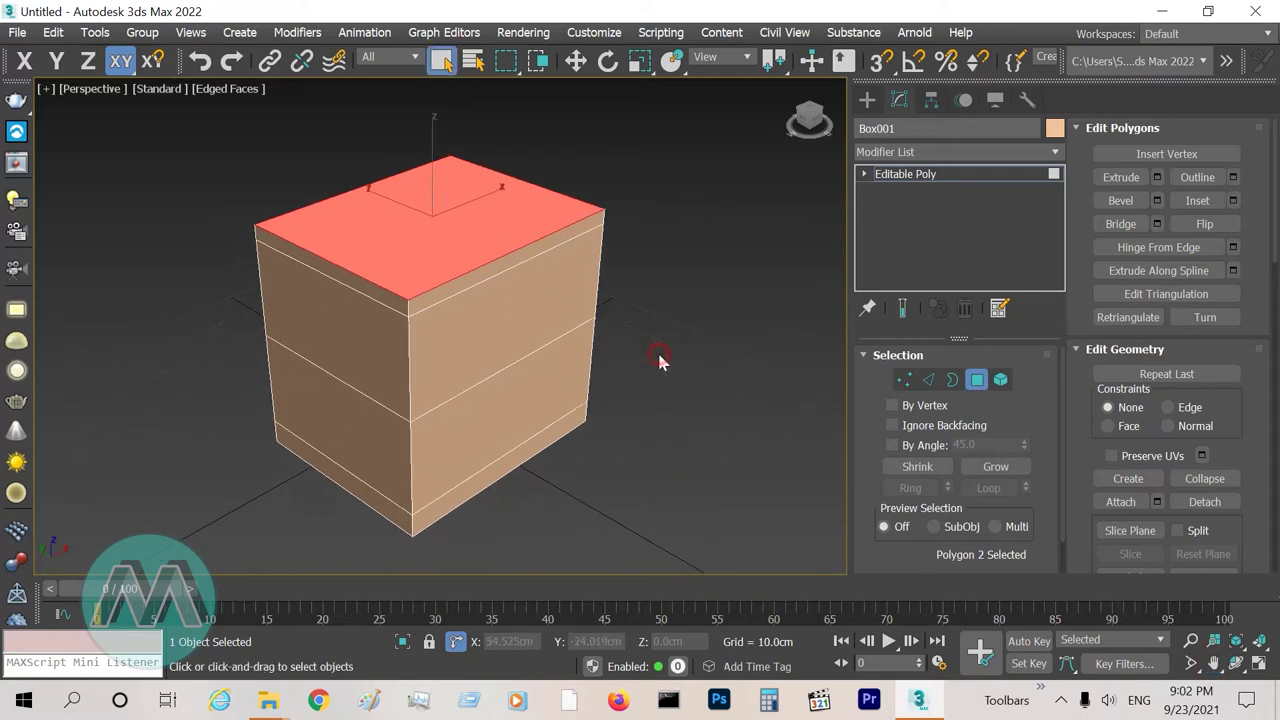
click(660, 357)
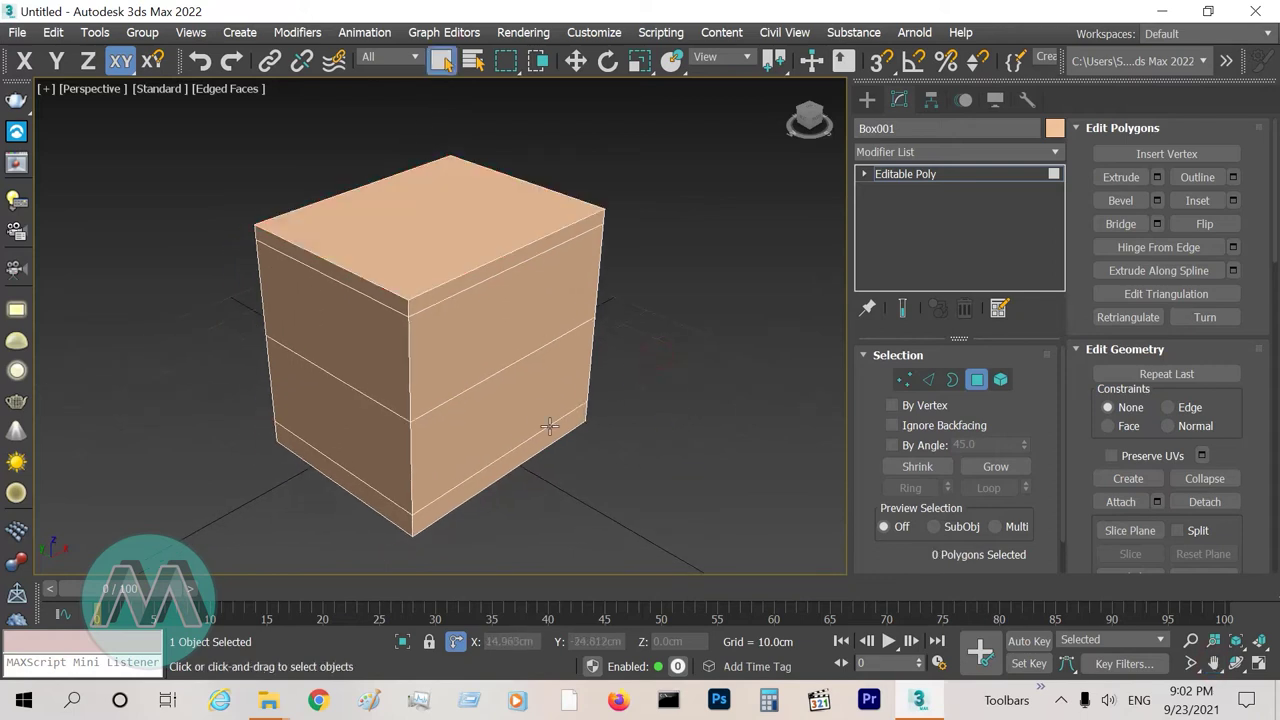
click(514, 389)
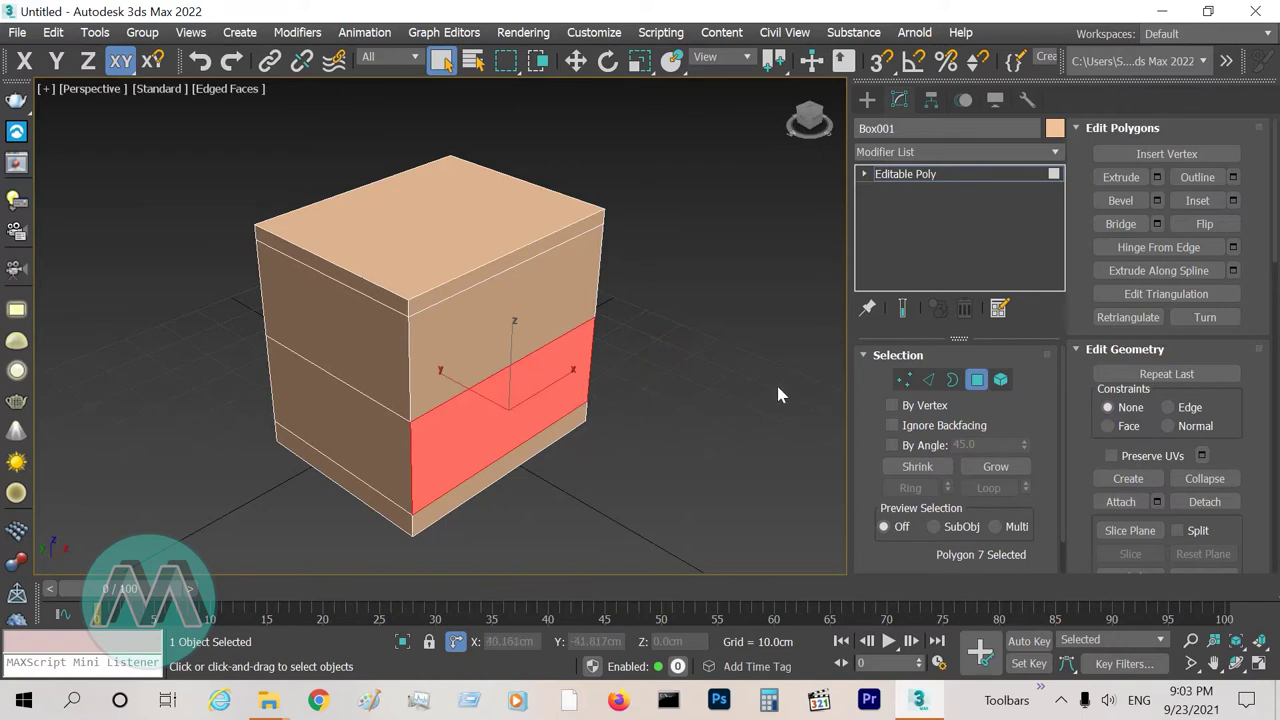
- Inset the lower front face by 0.3 cm
click(1233, 200)
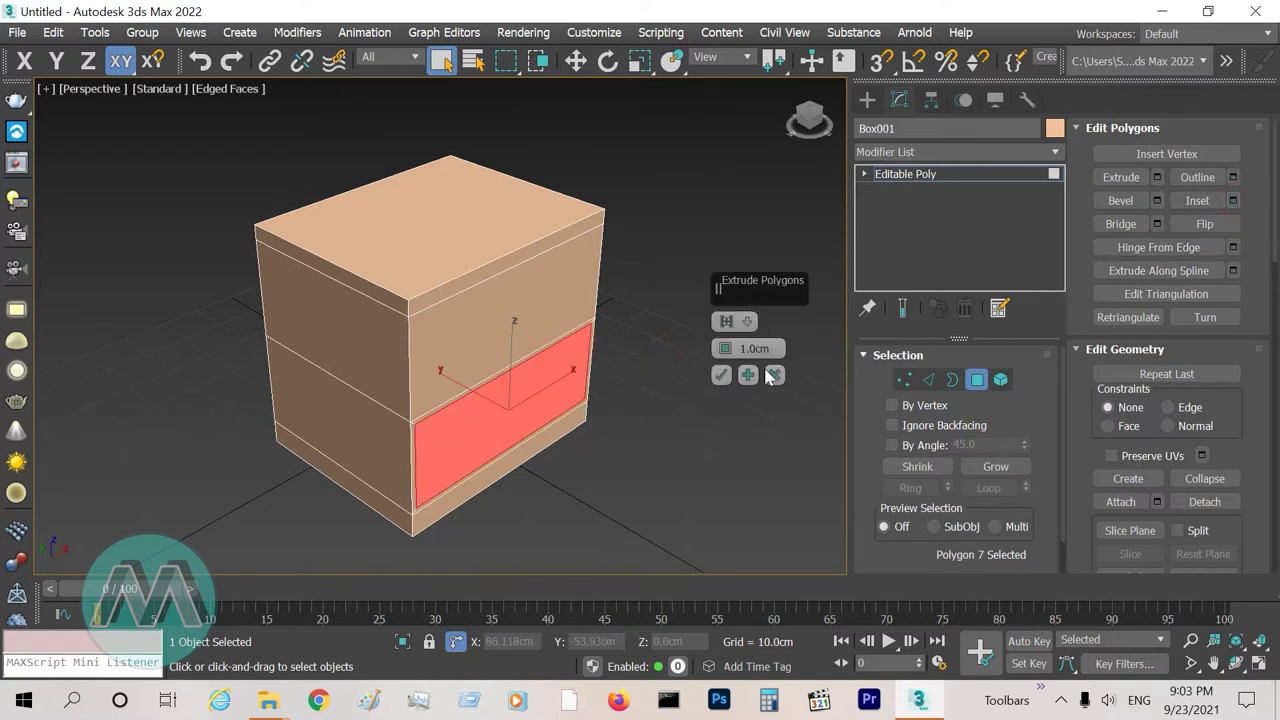
text(0.3)
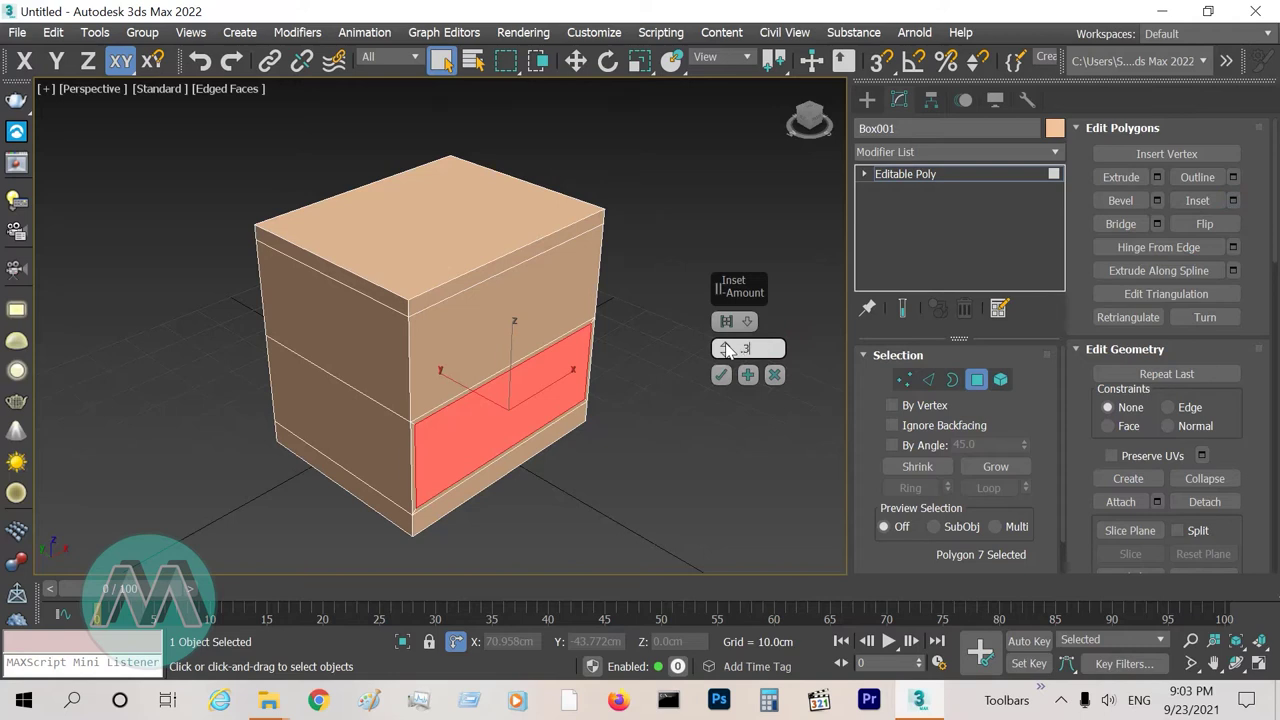
key(Return)
click(720, 377)
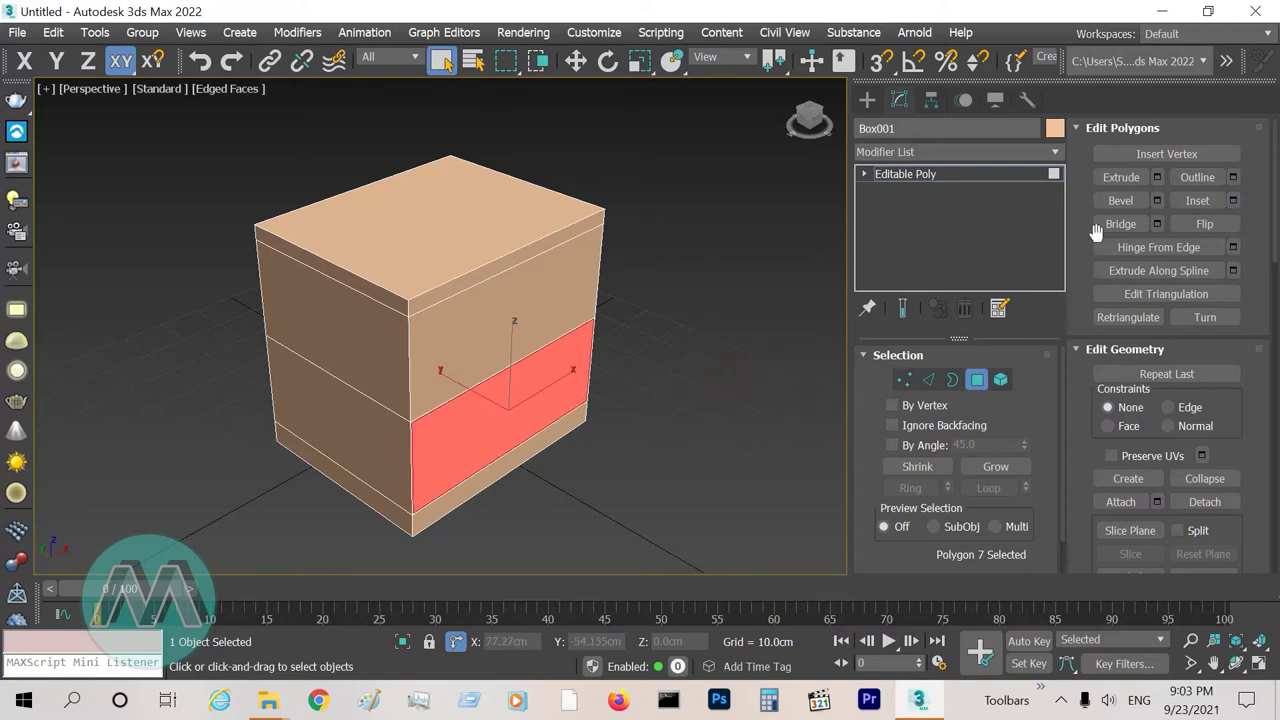
- Extrude the inset face -0.5 cm into the cabinet and clear the selection
click(1156, 177)
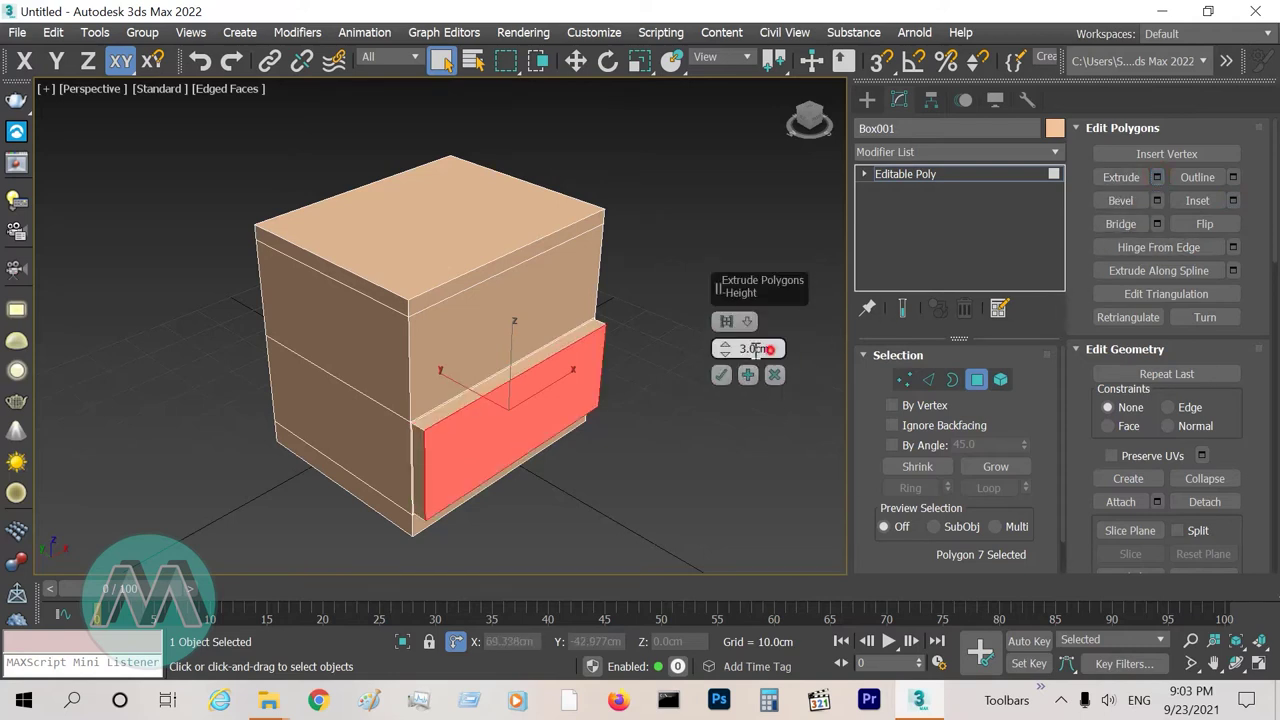
text(-0.5)
key(Return)
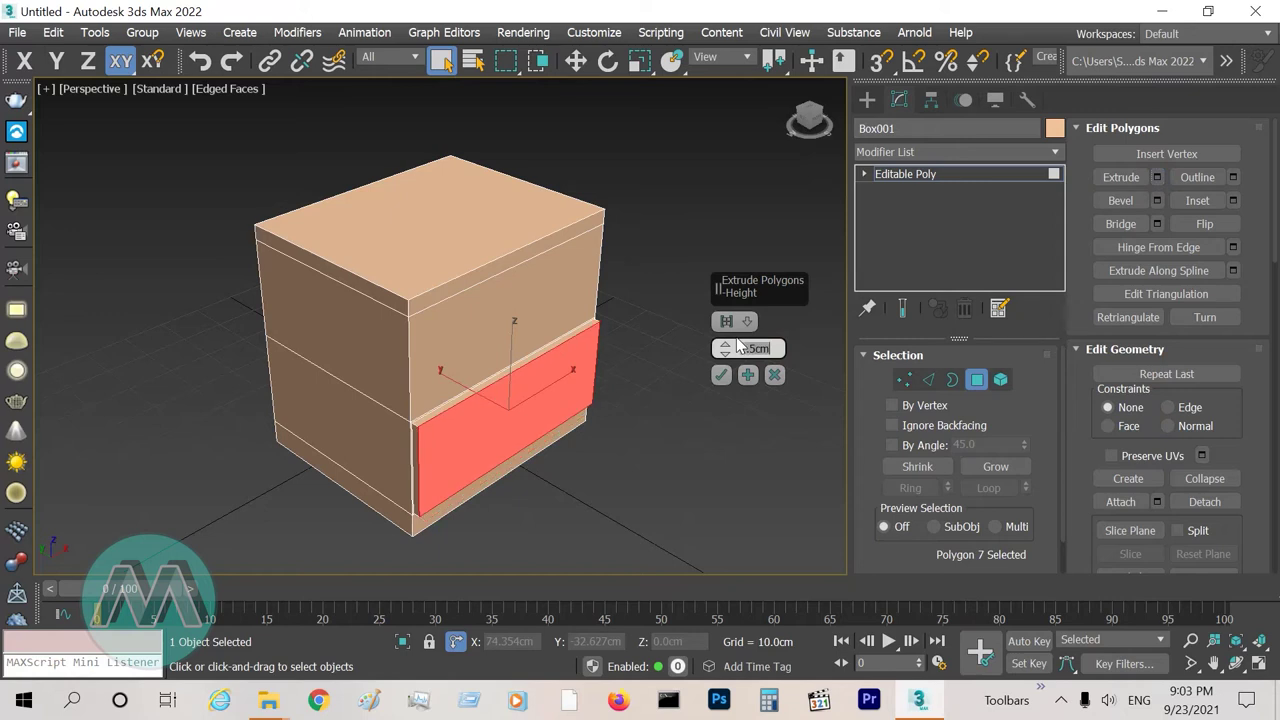
click(720, 376)
click(793, 408)
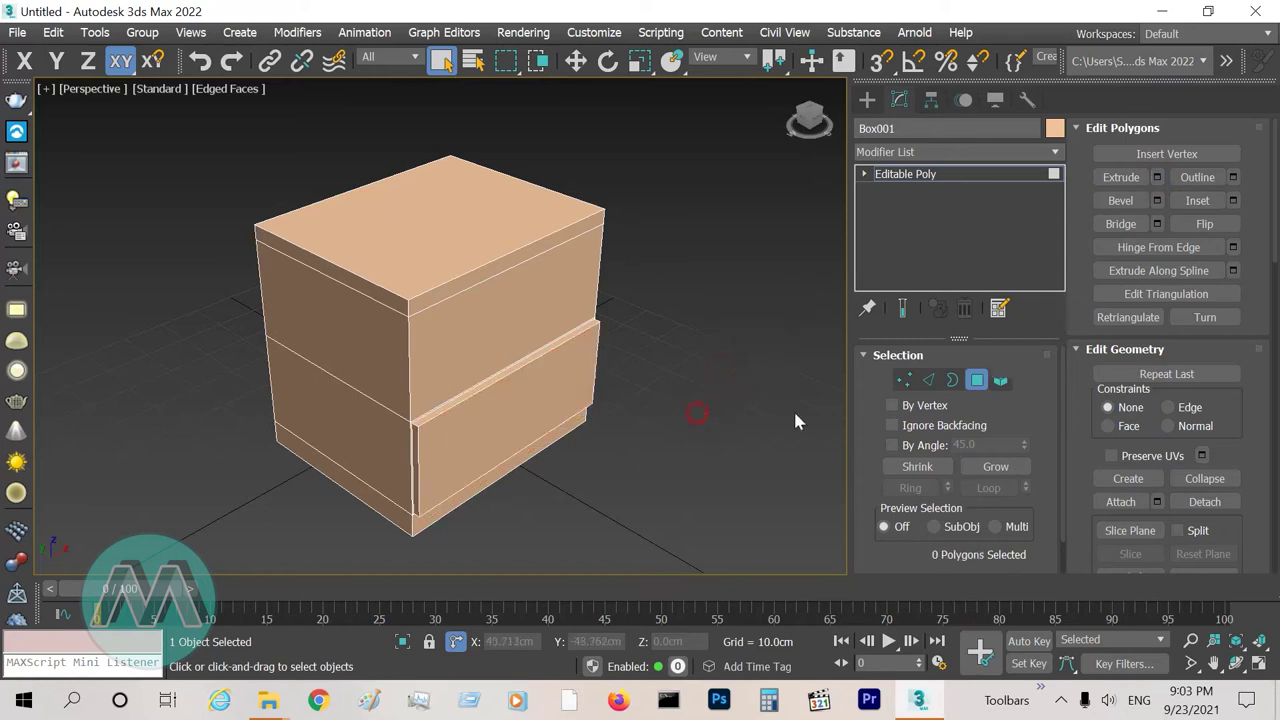
- Select the top and bottom front edges of the lower drawer panel
key(2)
scroll(510, 455, up, 3)
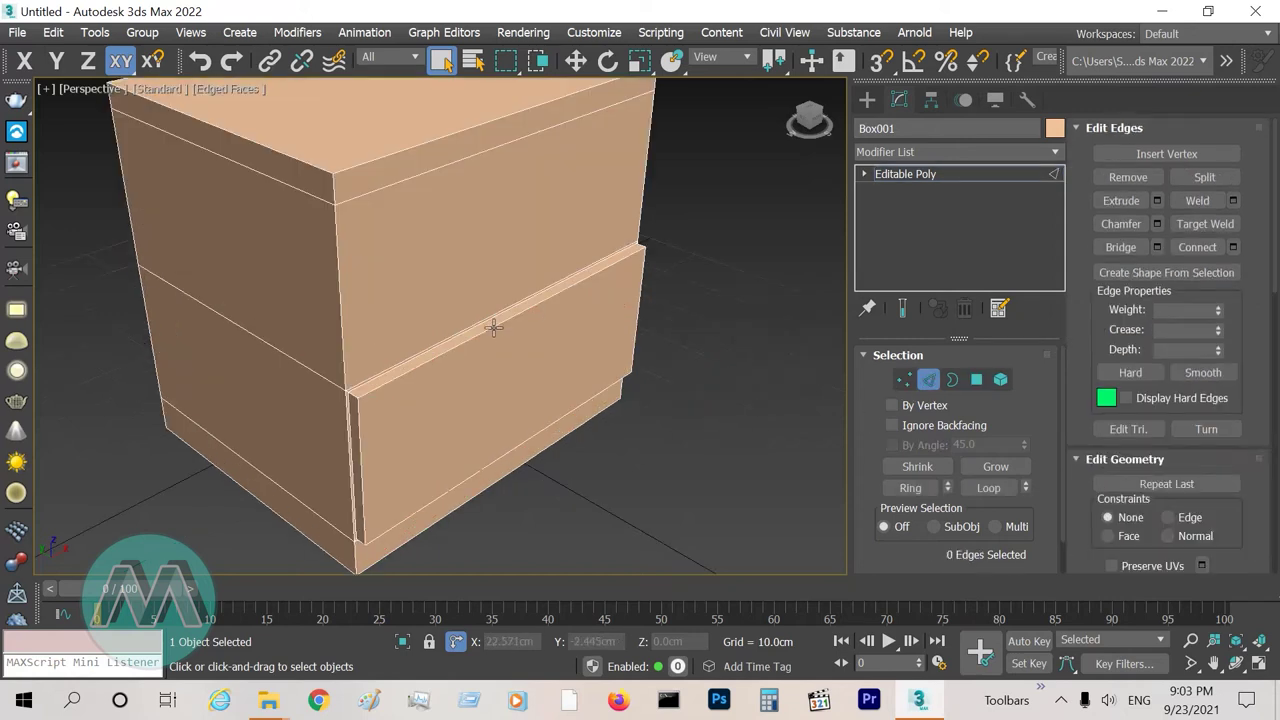
click(491, 320)
ctrl+click(546, 432)
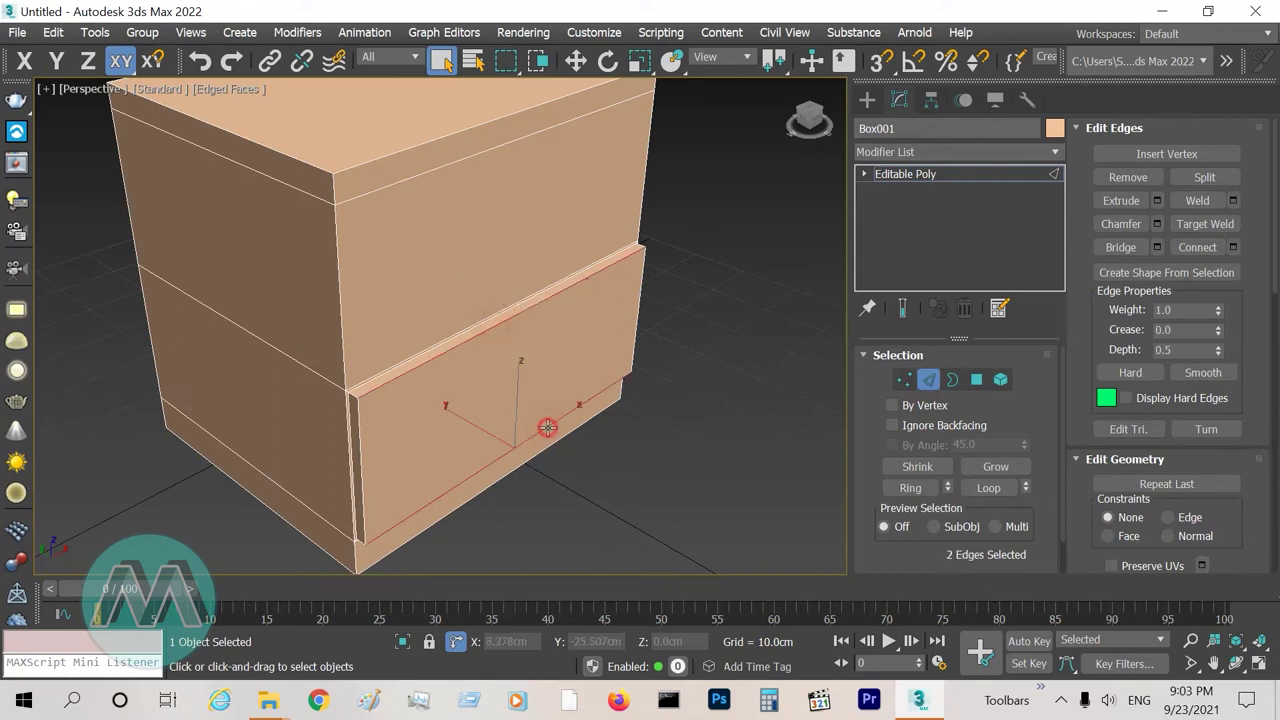
- Chamfer those edges 0.3 cm with 3 segments, smoothing chamfers only
click(1157, 224)
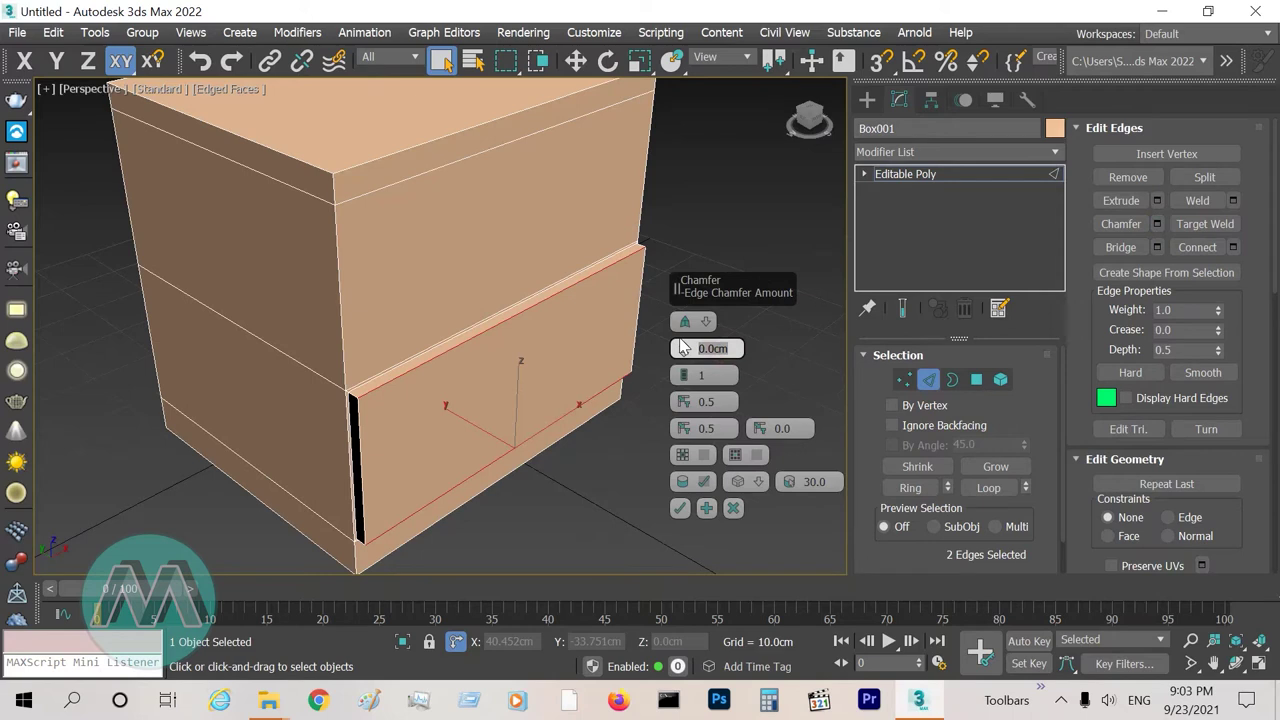
text(.3)
key(Return)
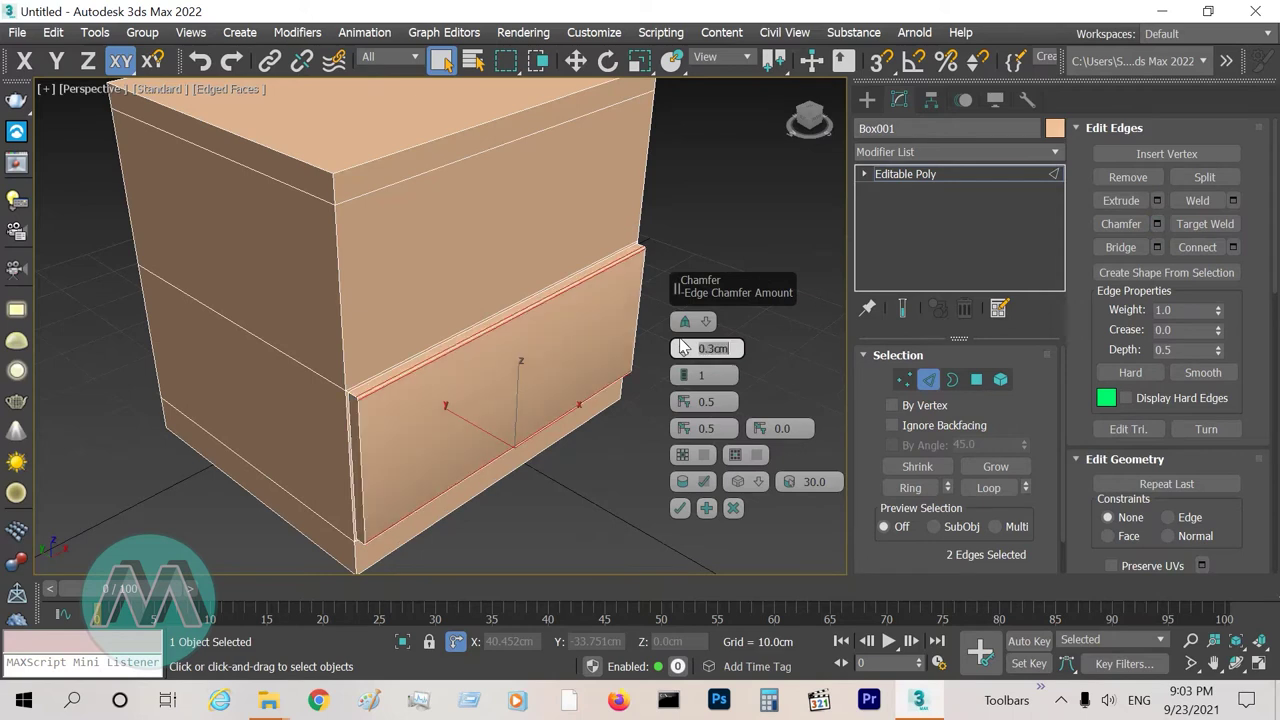
click(719, 373)
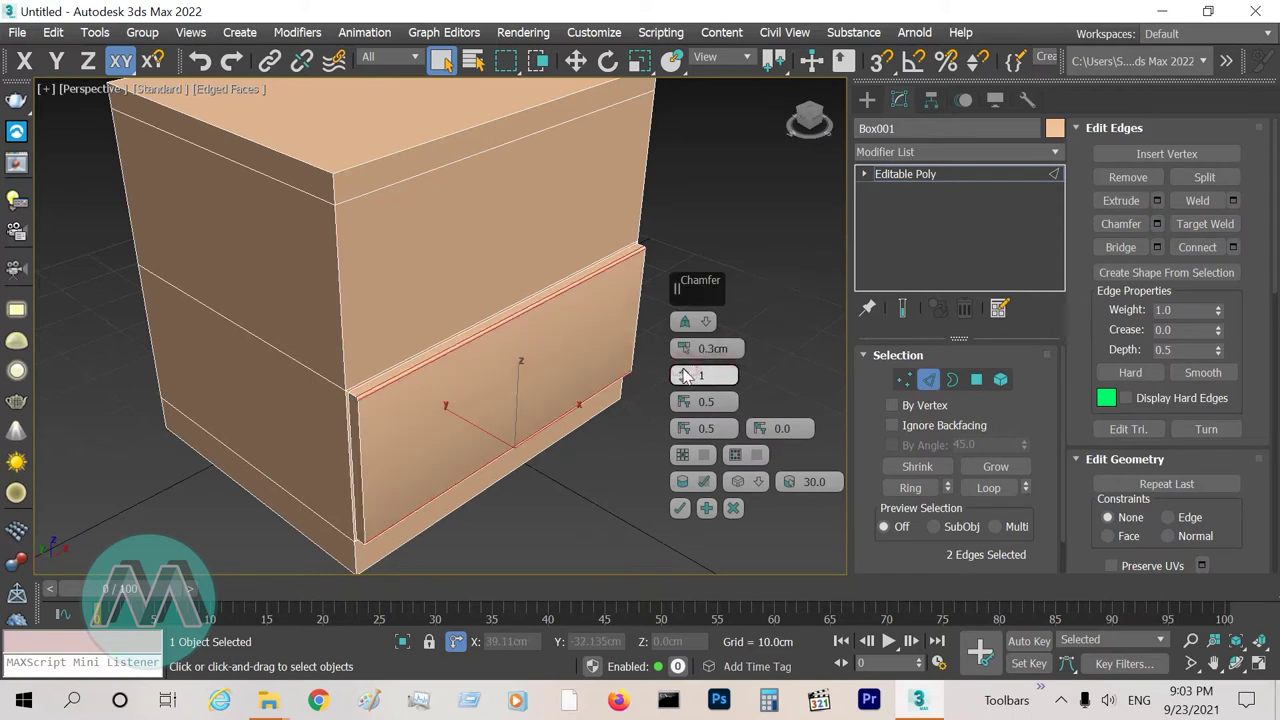
text(3)
key(Return)
click(759, 482)
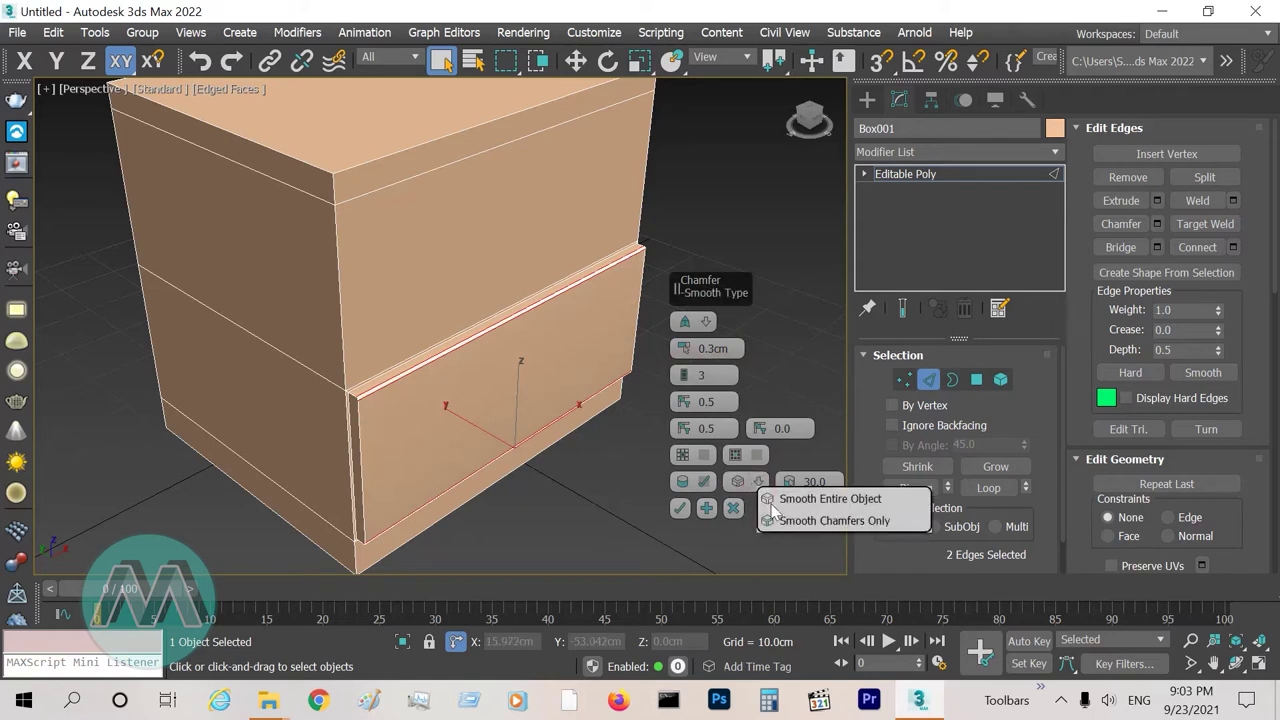
click(838, 521)
click(682, 509)
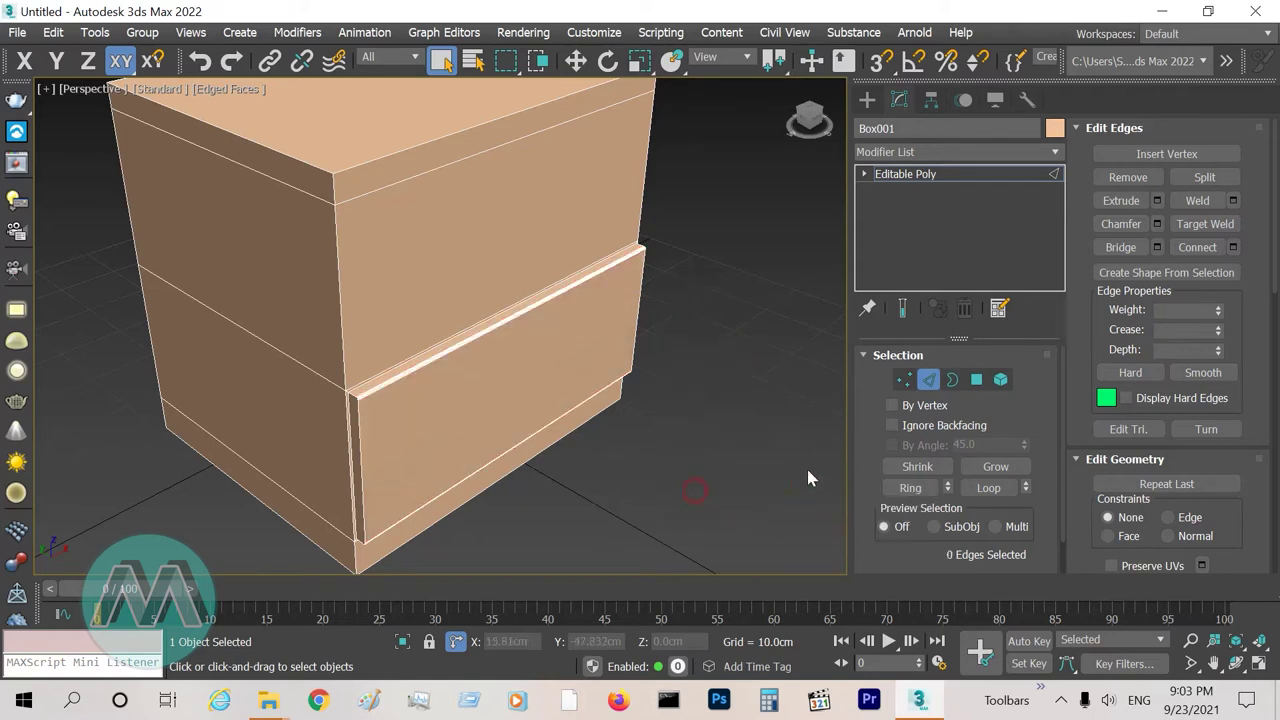
- Select the top band's front strip and extrude it 2.0 cm outward
click(975, 380)
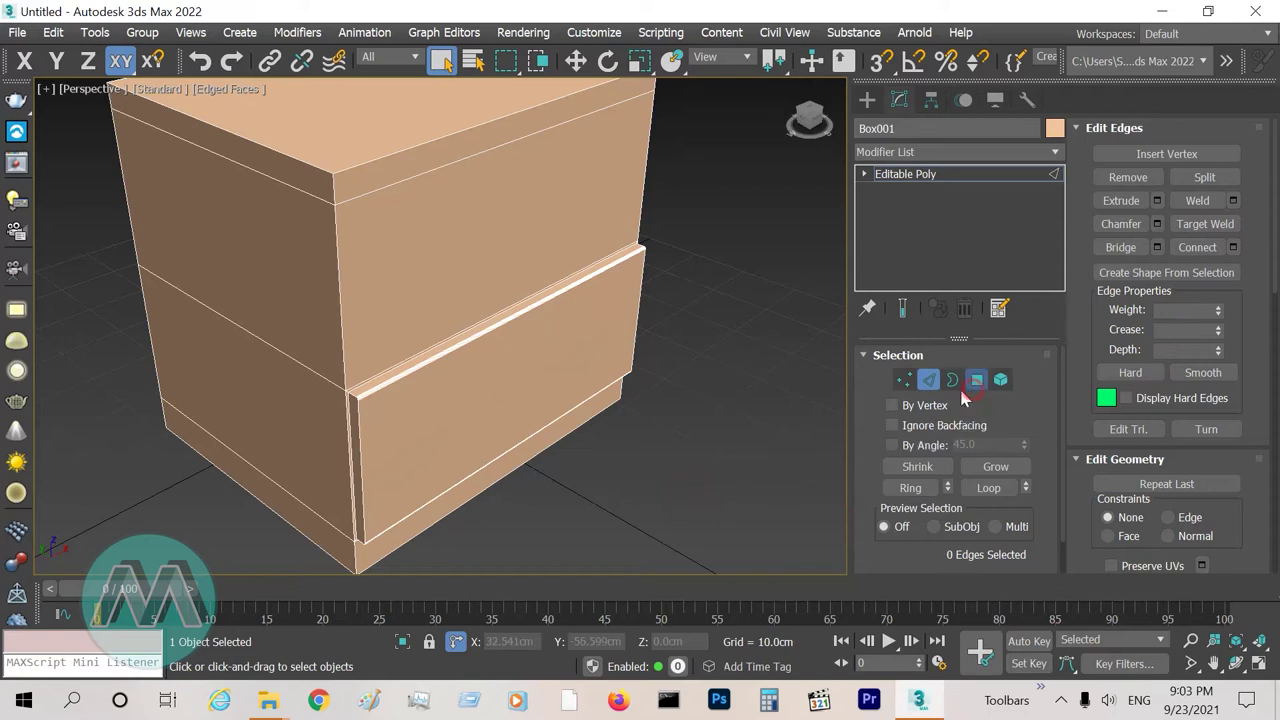
click(492, 140)
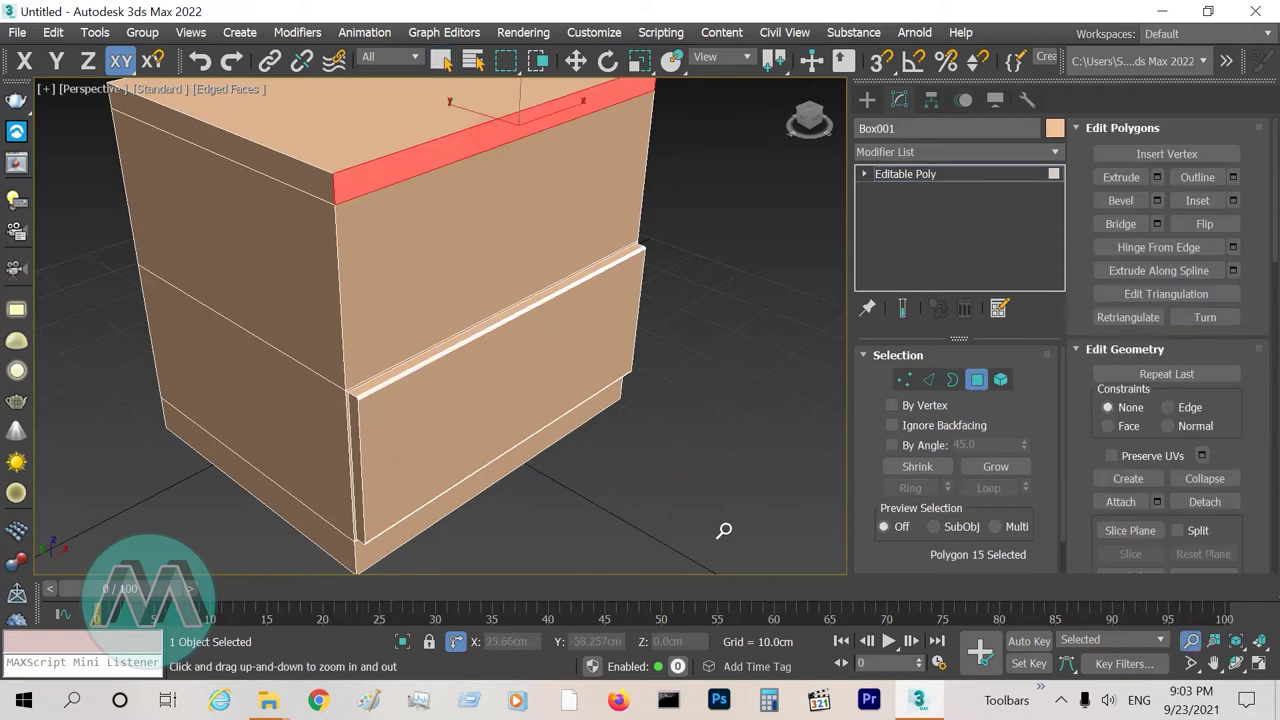
scroll(491, 328, down, 3)
alt+middle_drag(491, 328, 491, 263)
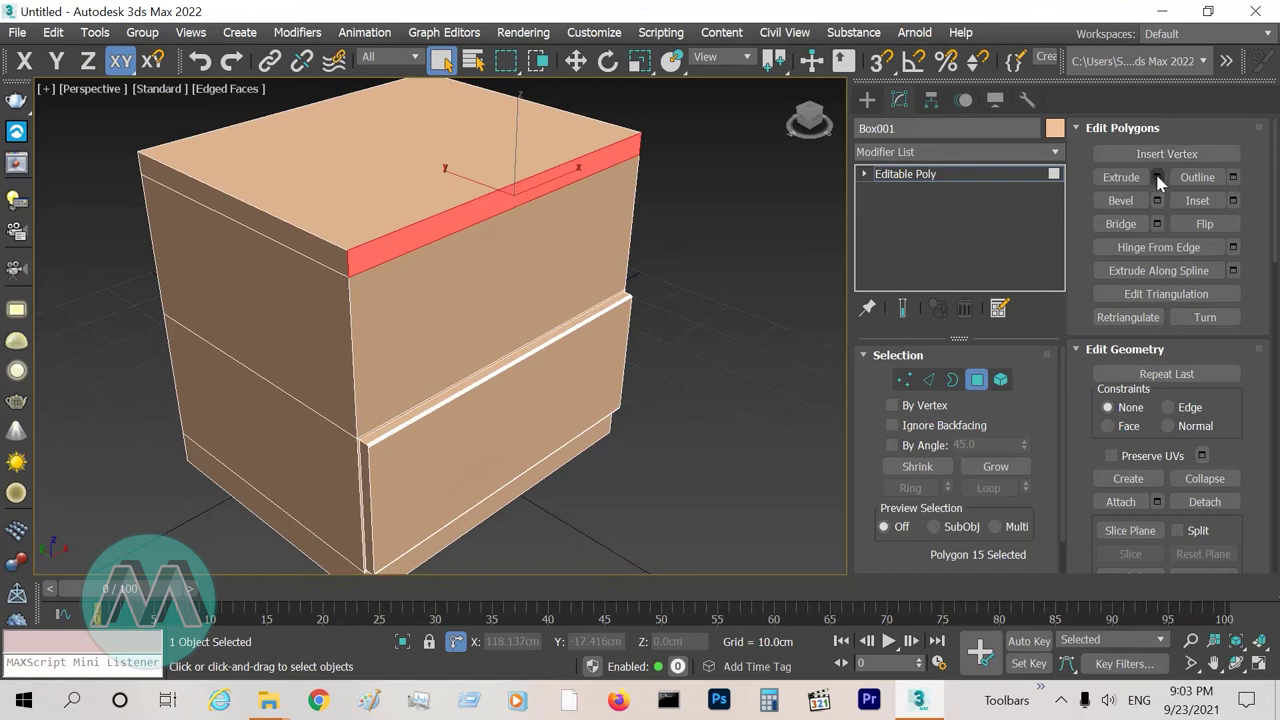
click(772, 348)
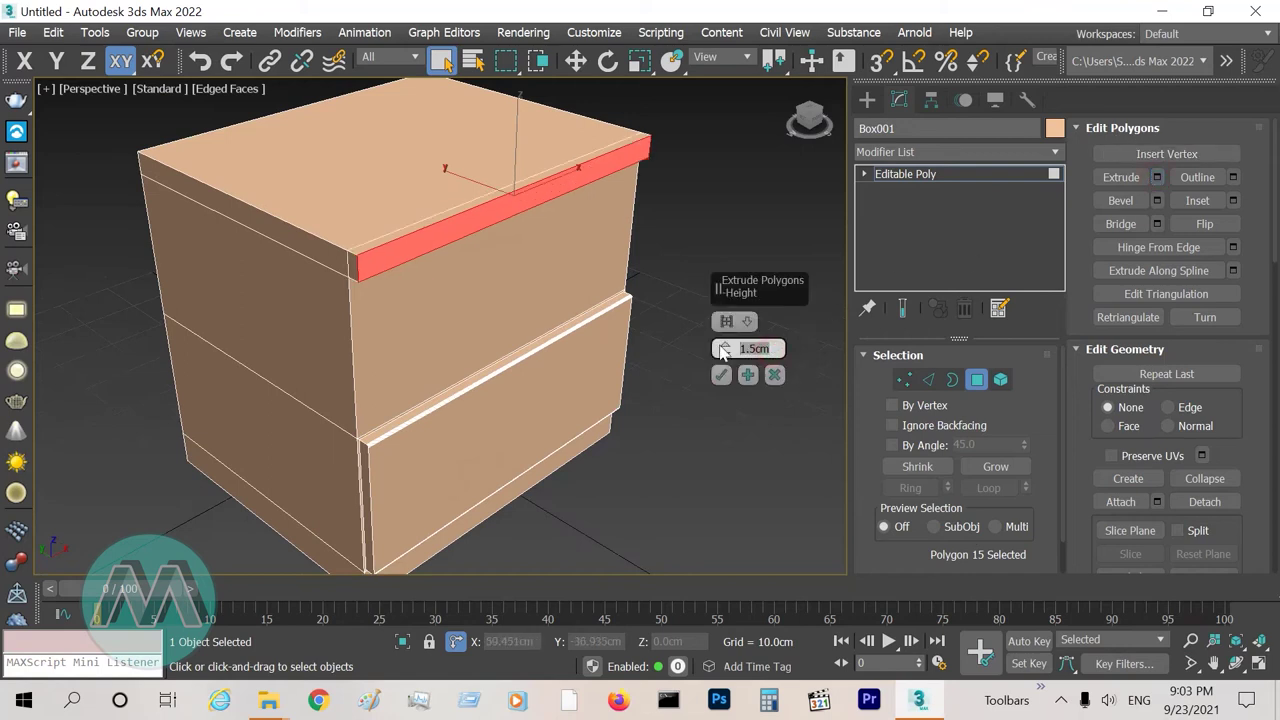
text(2)
key(Return)
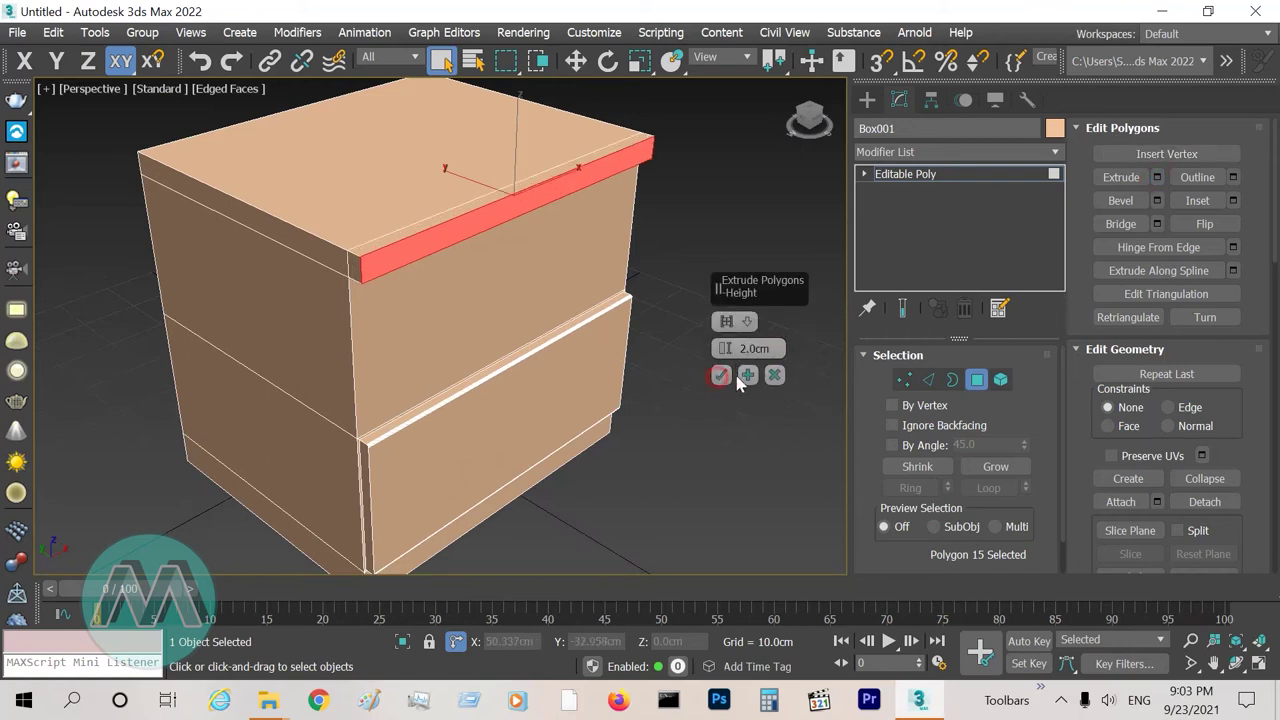
click(721, 376)
click(928, 379)
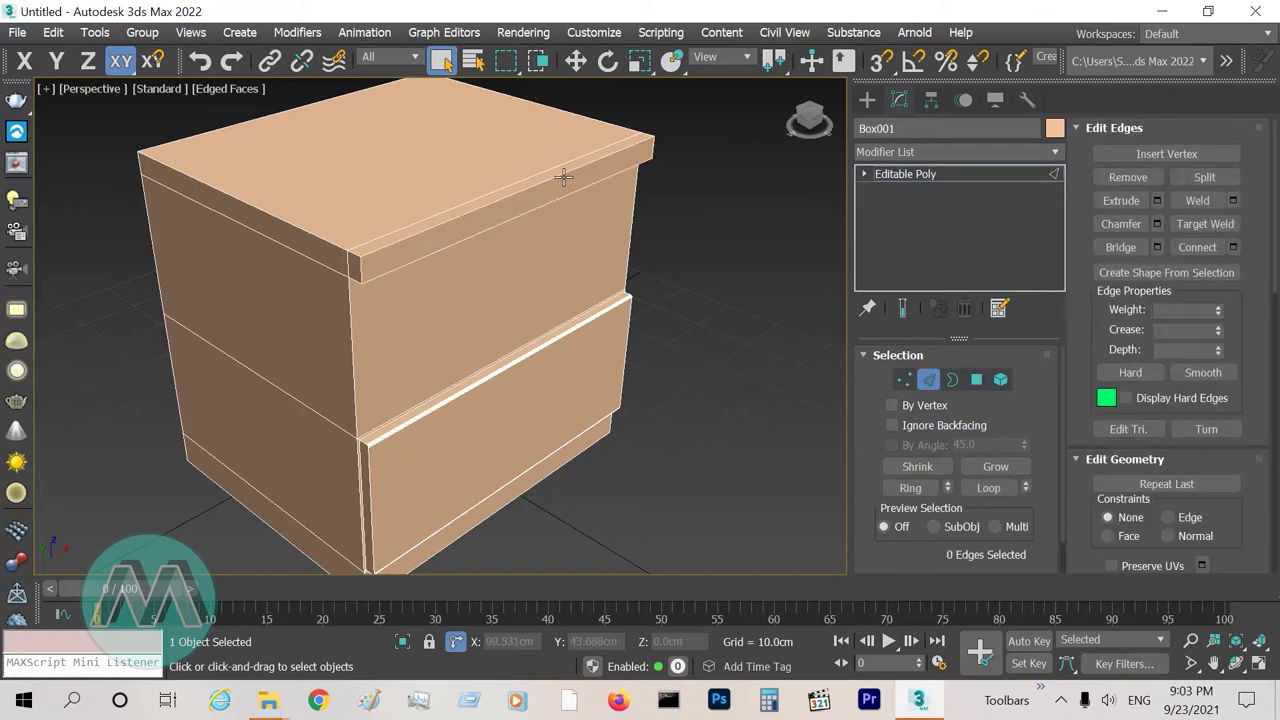
- Chamfer the lip's top front edge by 0.5 cm and clear the selection
click(557, 177)
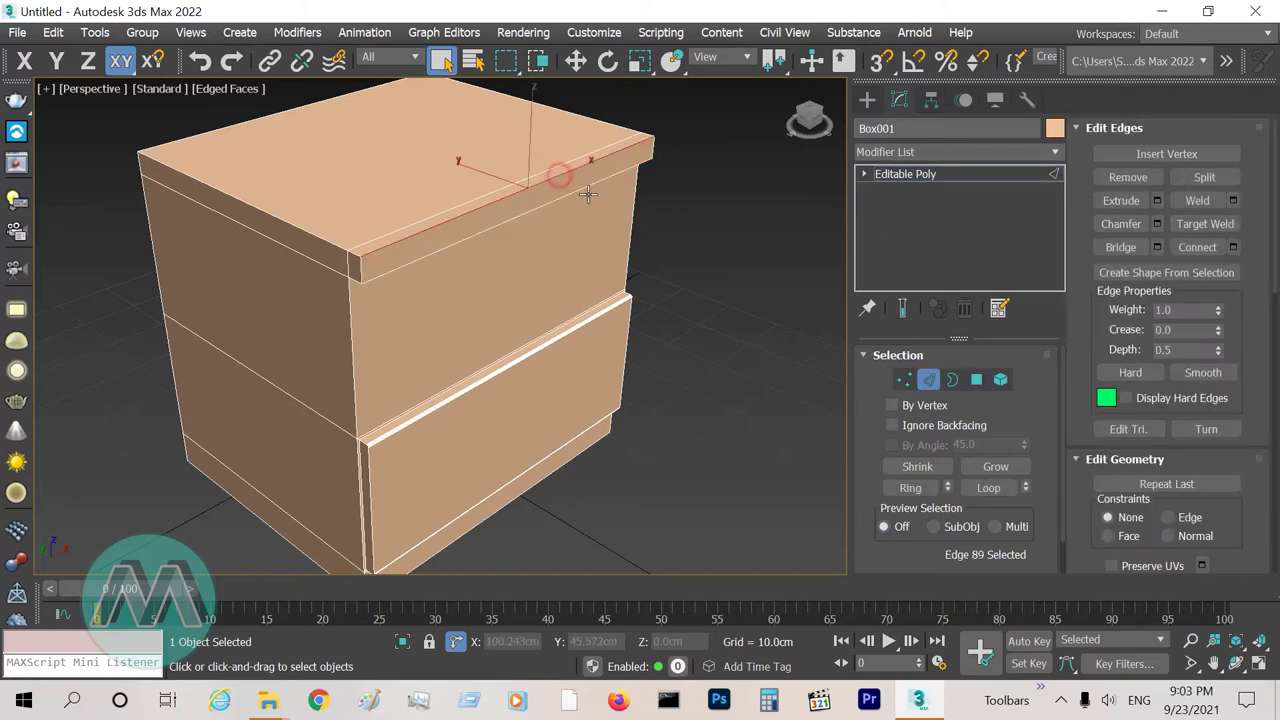
click(1157, 224)
click(715, 348)
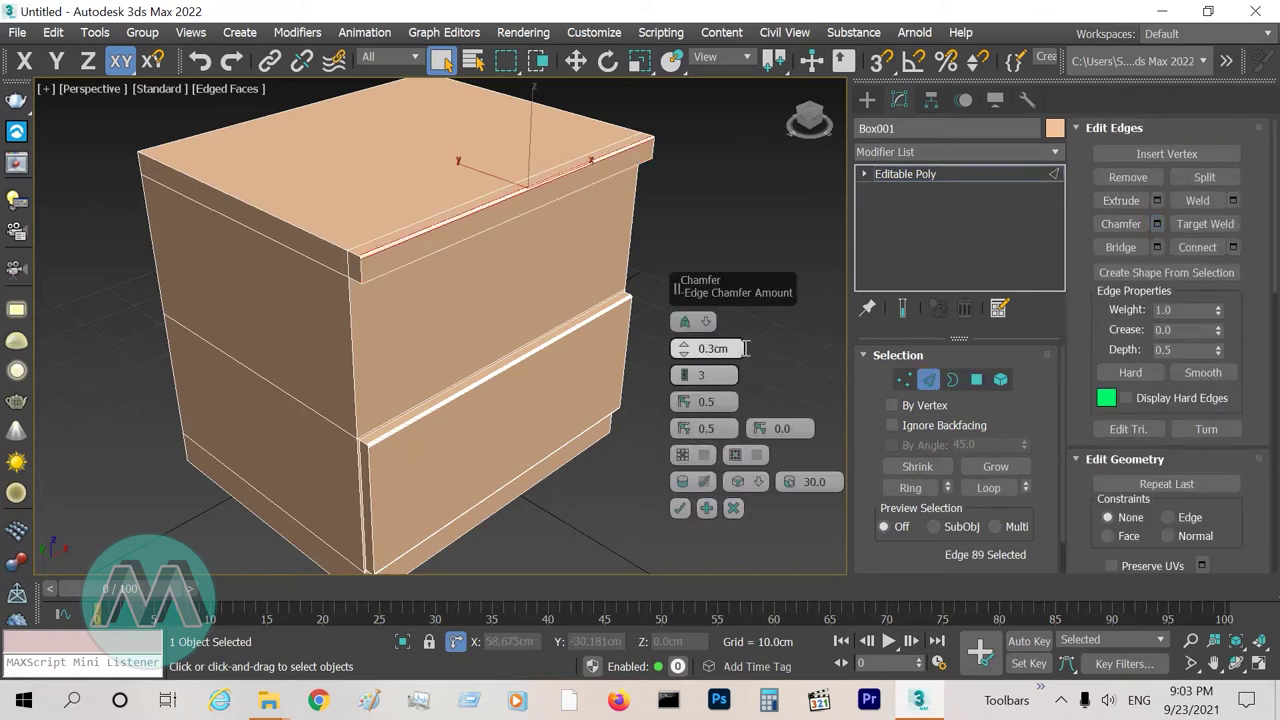
key(BackSpace)
key(BackSpace)
key(BackSpace)
key(BackSpace)
key(BackSpace)
text(0.5)
key(Return)
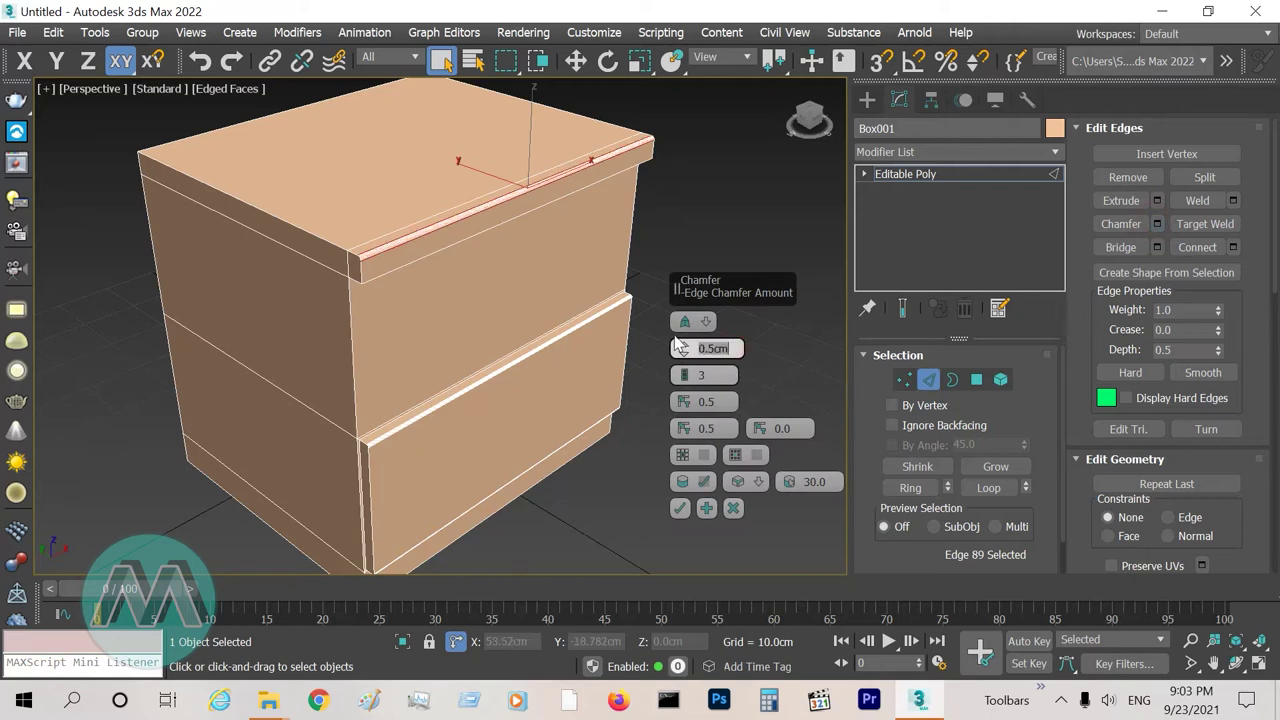
click(681, 510)
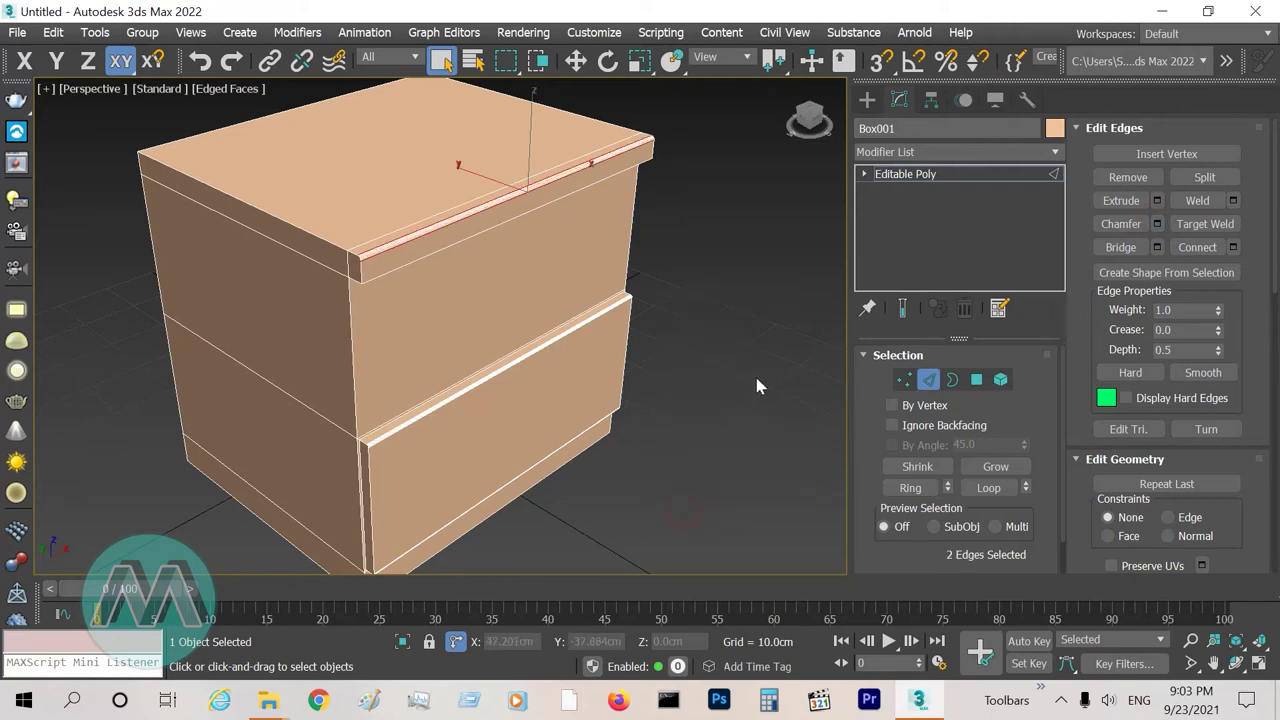
click(810, 419)
- Inset the cabinet's upper front face by 1.0 cm
click(977, 379)
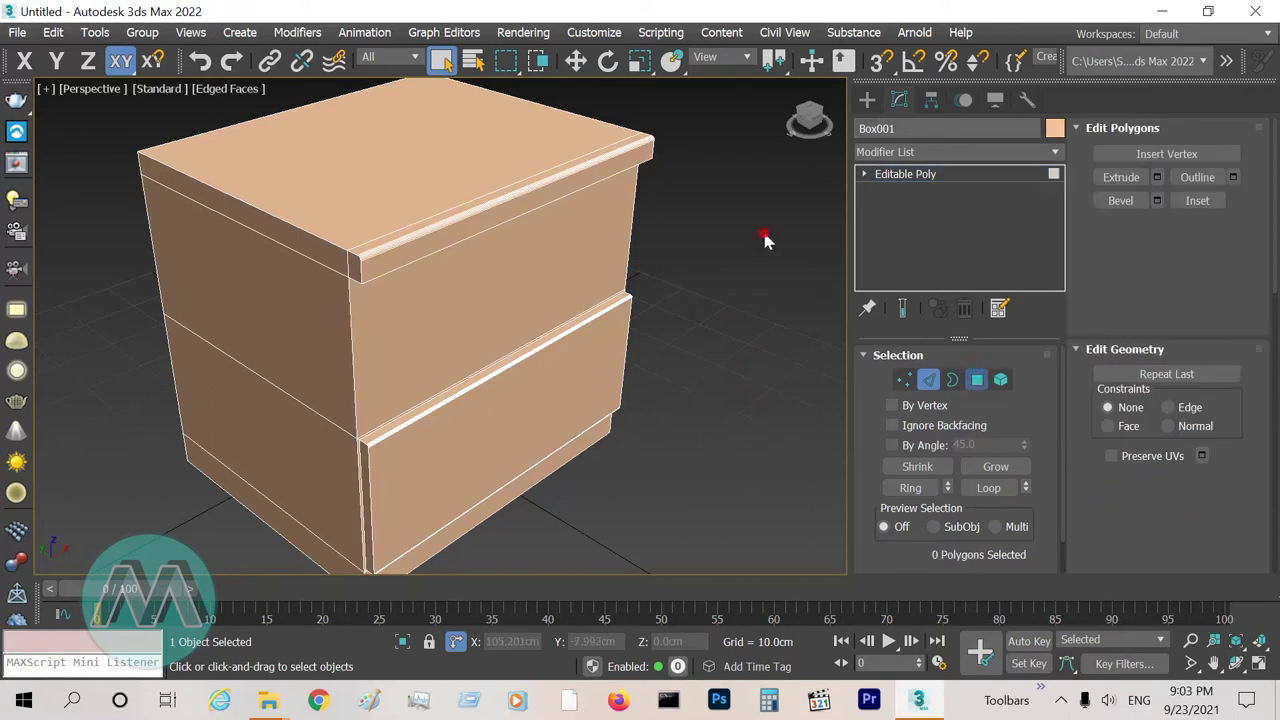
click(597, 267)
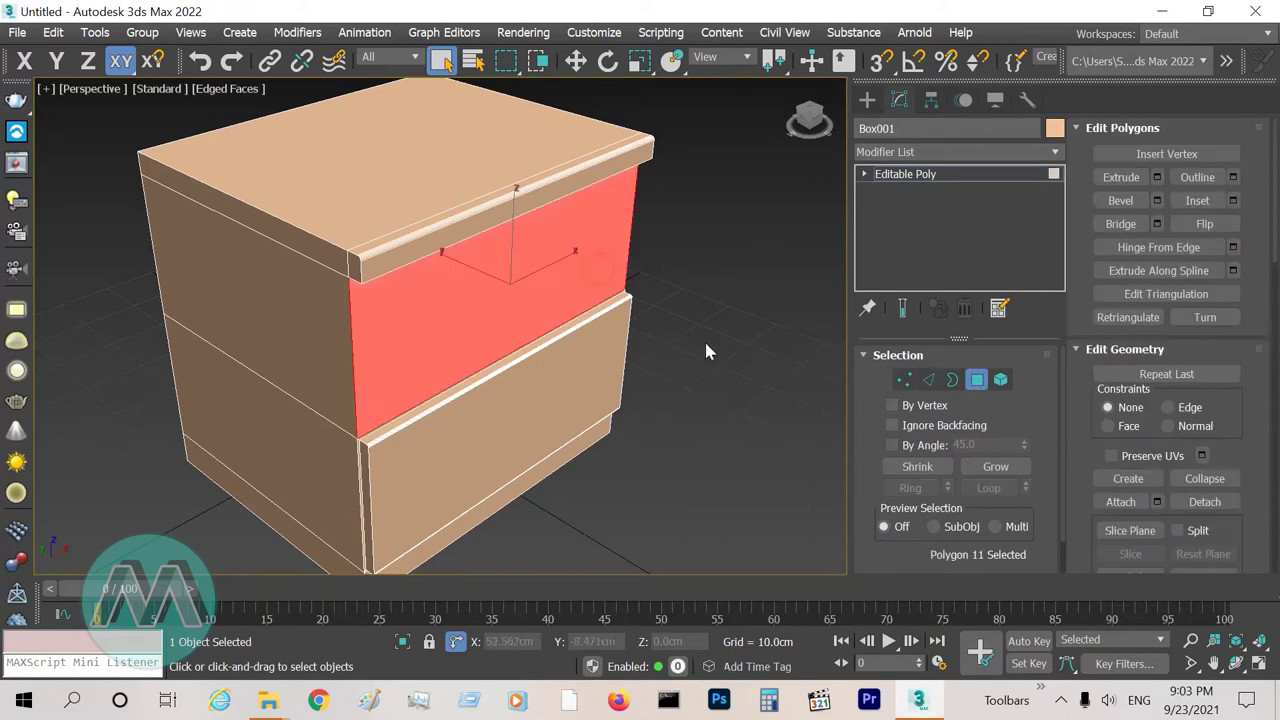
click(1234, 201)
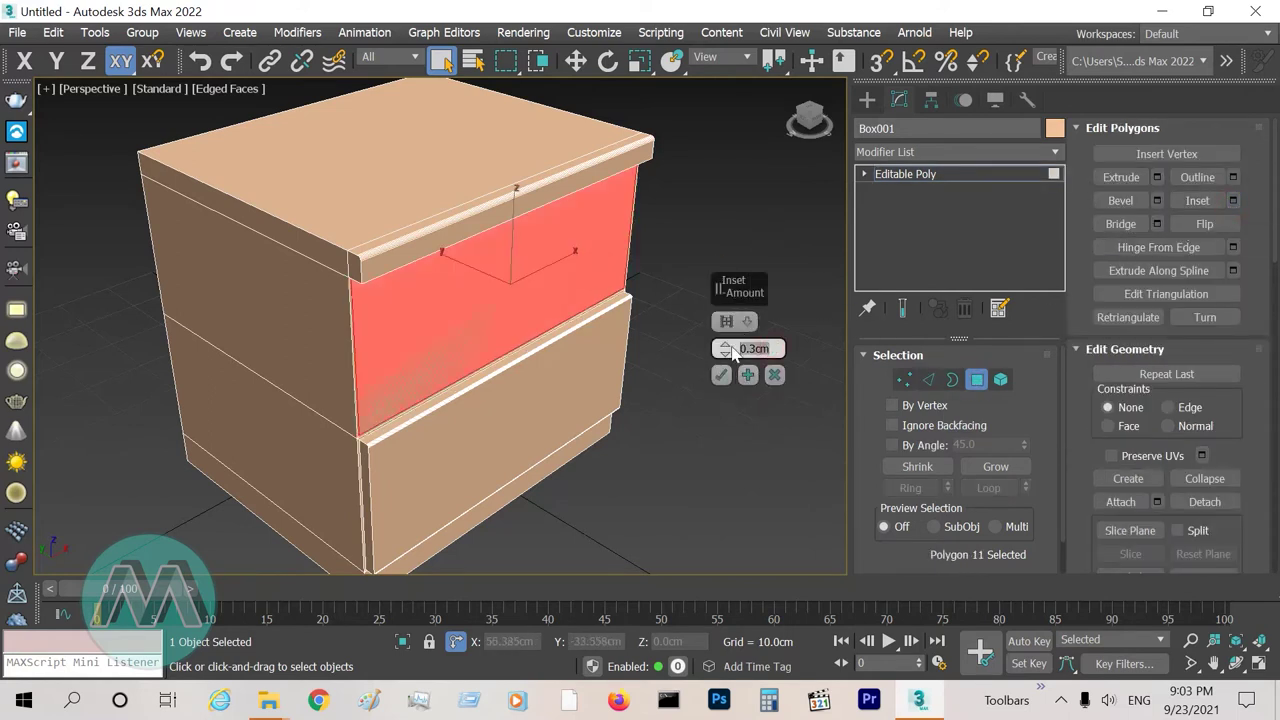
text(1)
key(Return)
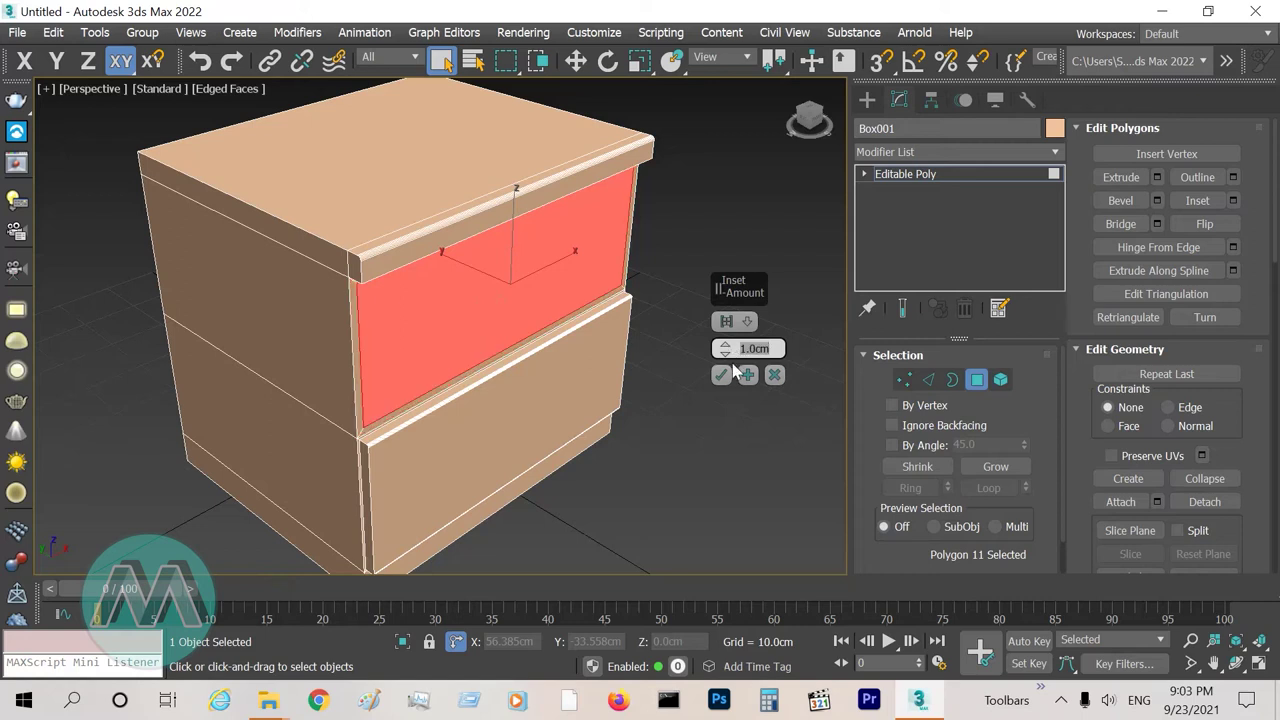
click(723, 375)
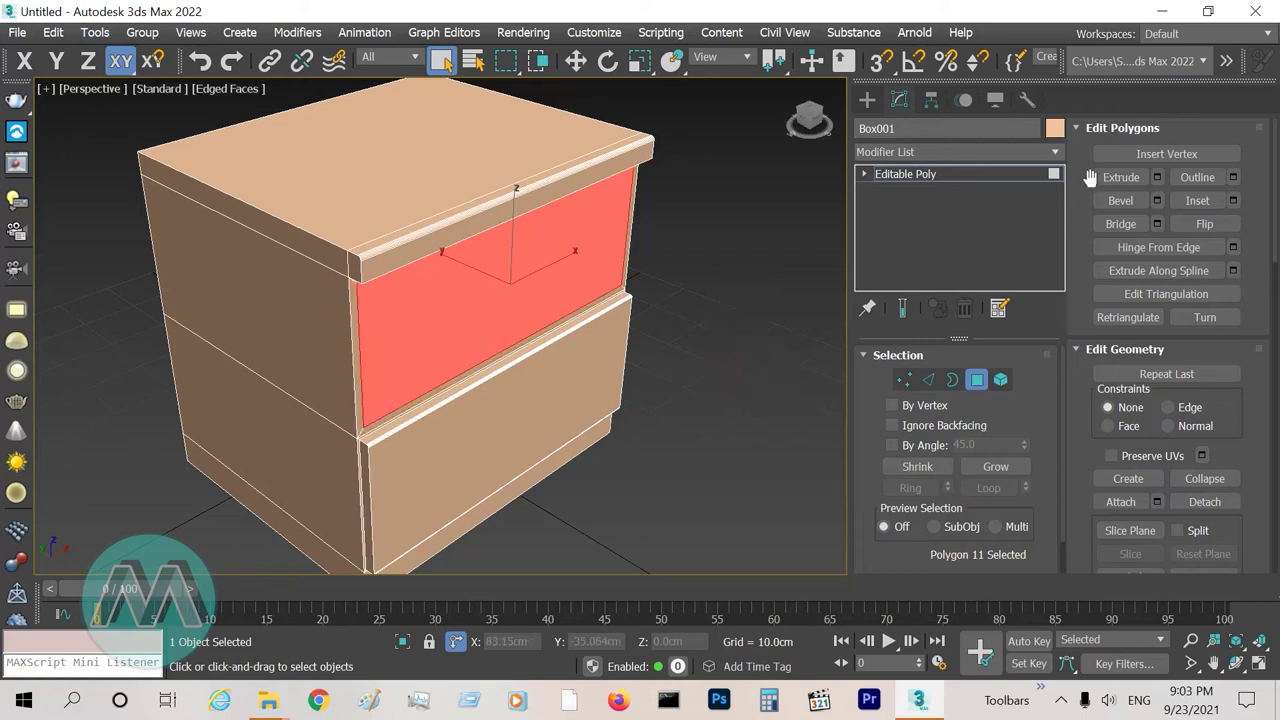
- Extrude the inset face -38 cm into the cabinet and show all four viewports
click(1157, 177)
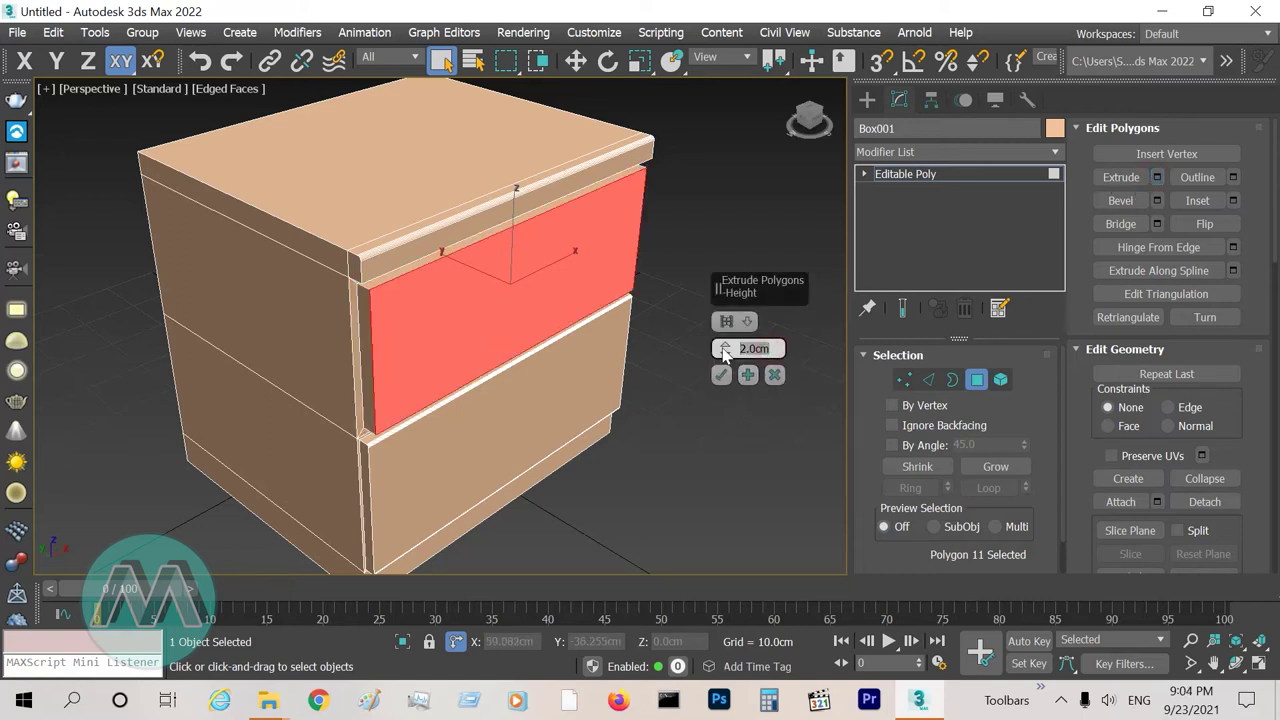
key(BackSpace)
text(-38)
key(Return)
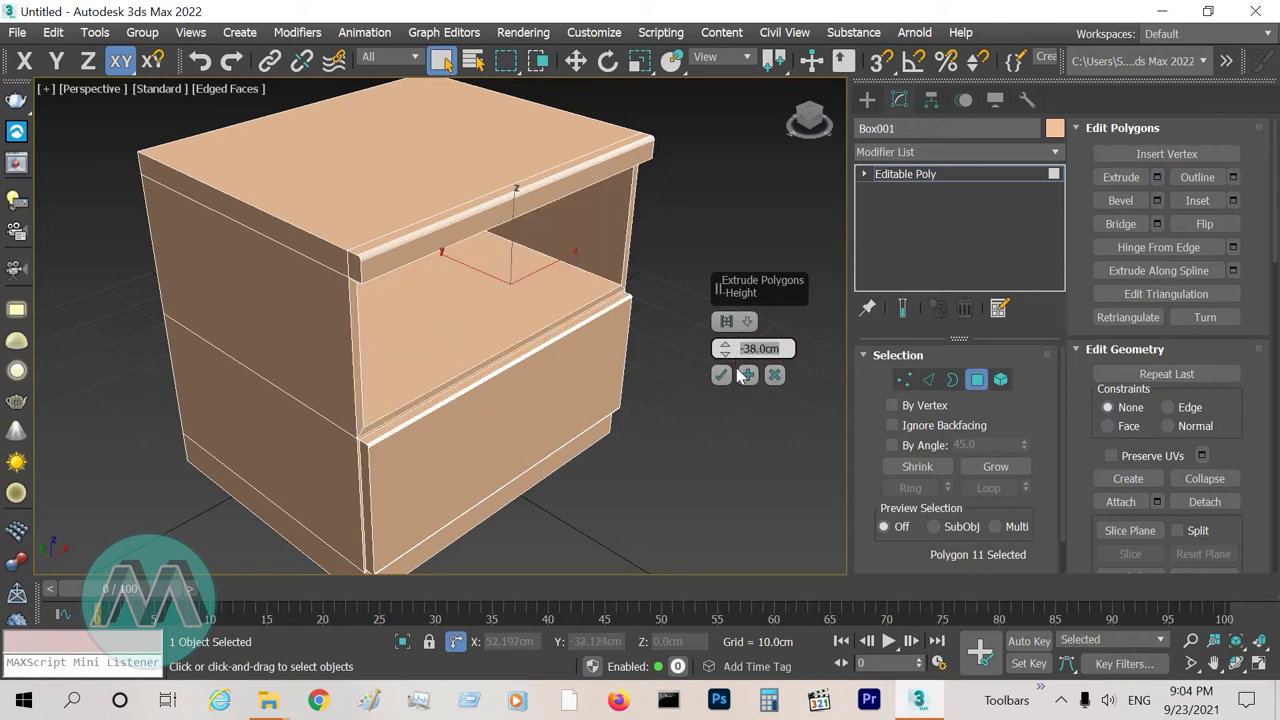
click(721, 375)
key(alt+w)
click(326, 429)
key(alt+w)
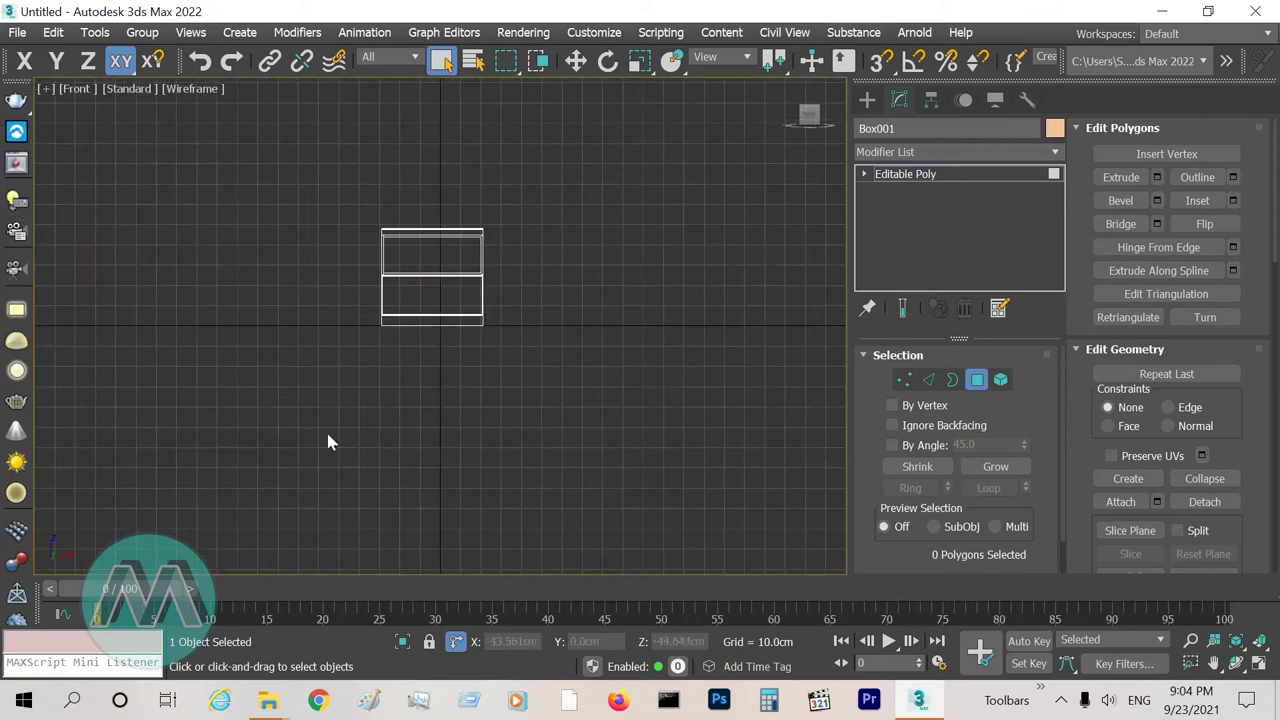
key(z)
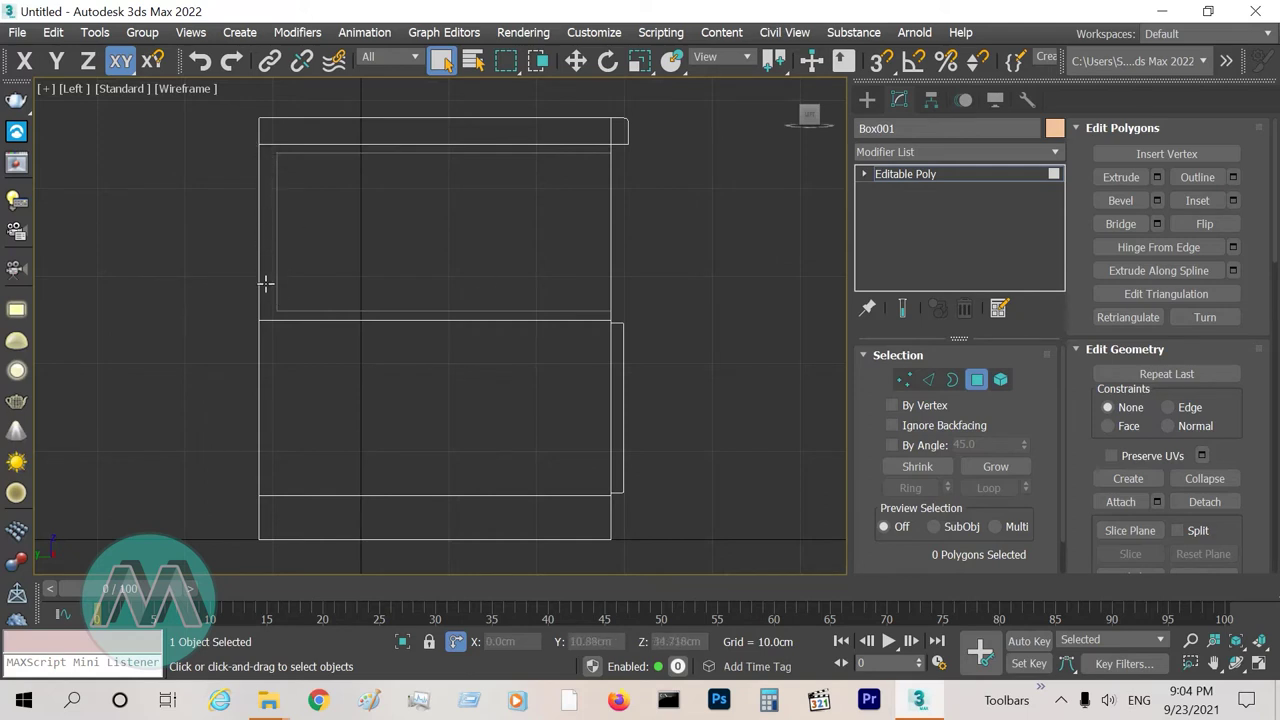
key(alt+w)
click(631, 406)
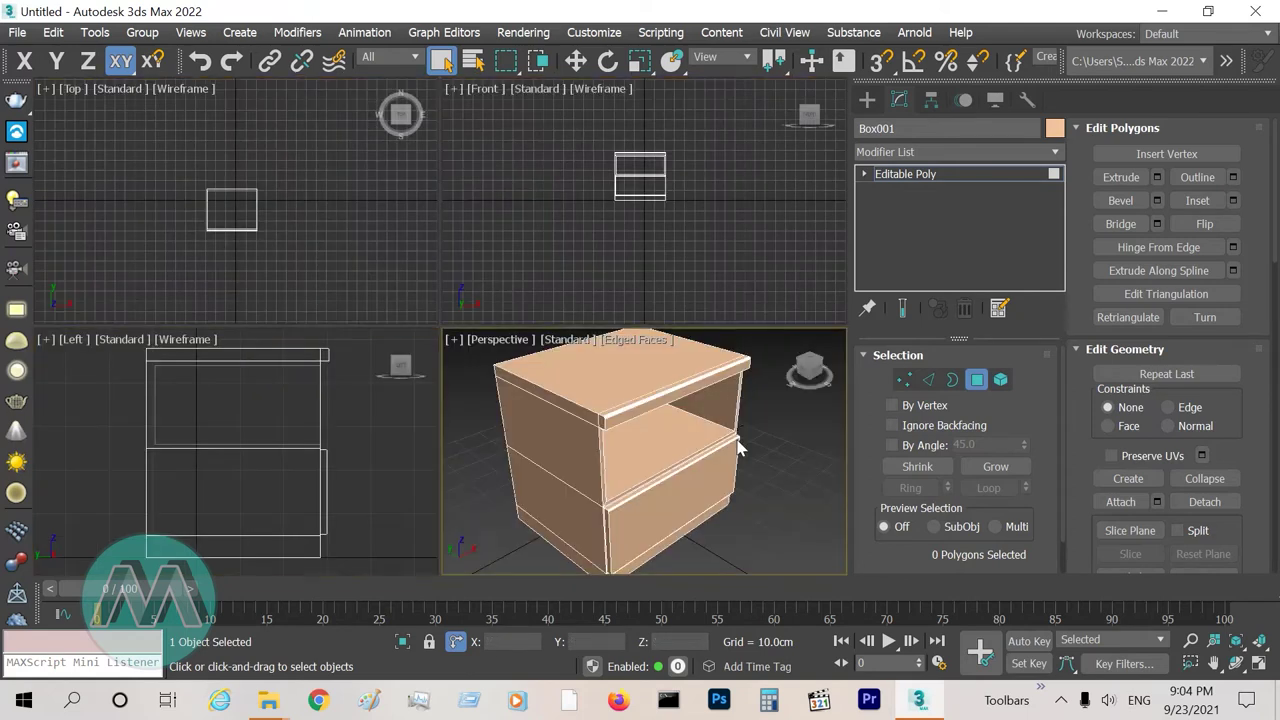
key(alt+w)
key(alt+w)
key(alt+w)
key(z)
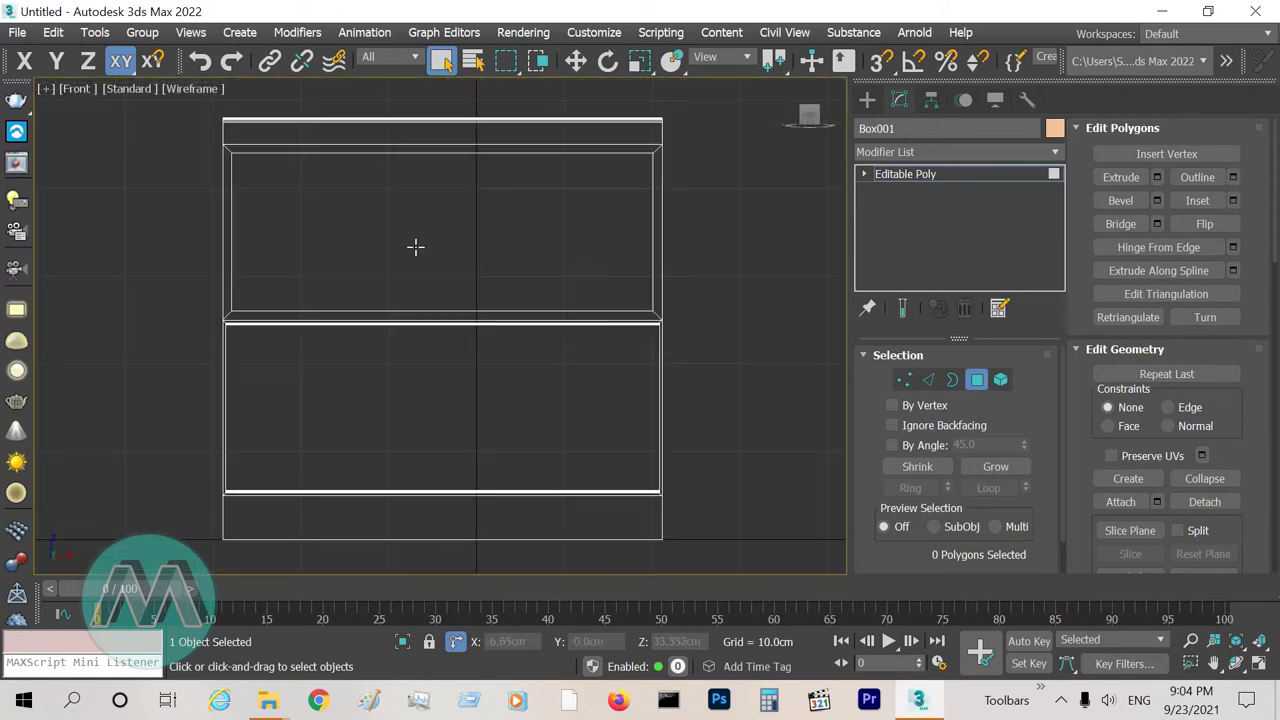
click(1191, 641)
drag(586, 409, 517, 289)
right_click(517, 289)
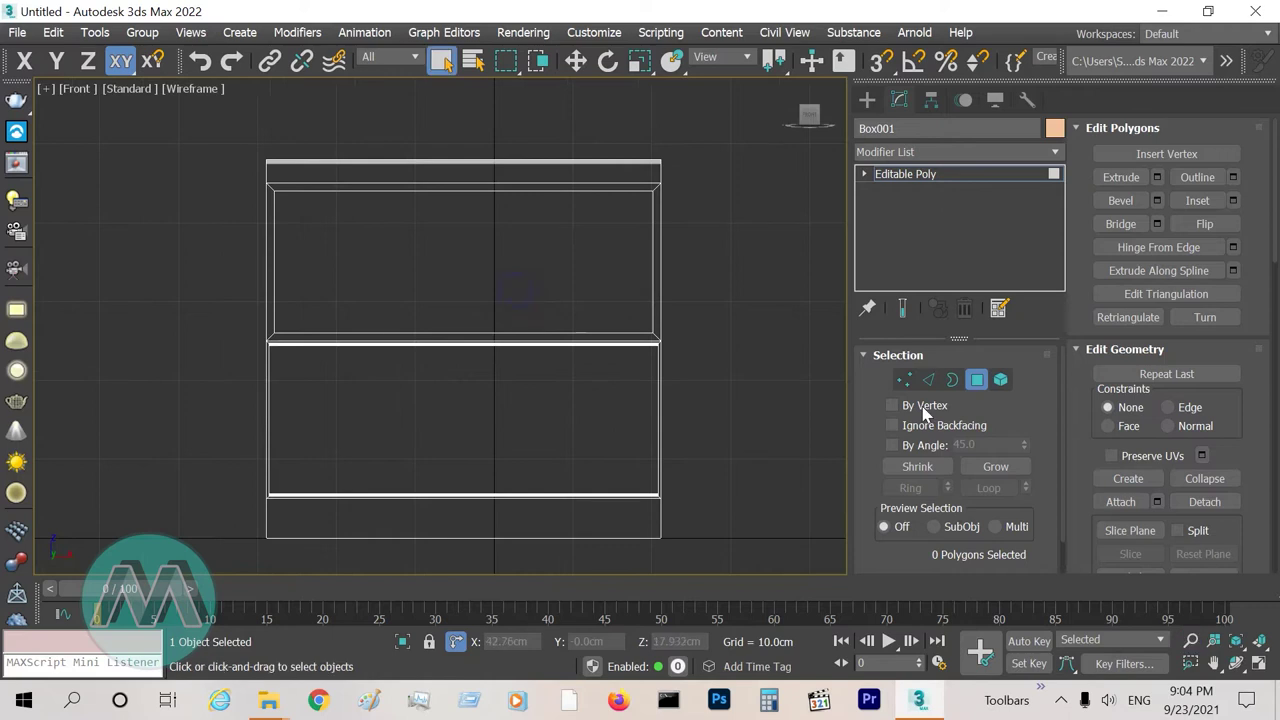
- Ready the Rectangle shape tool with Snaps Toggle on and vertex snapping checked
click(976, 380)
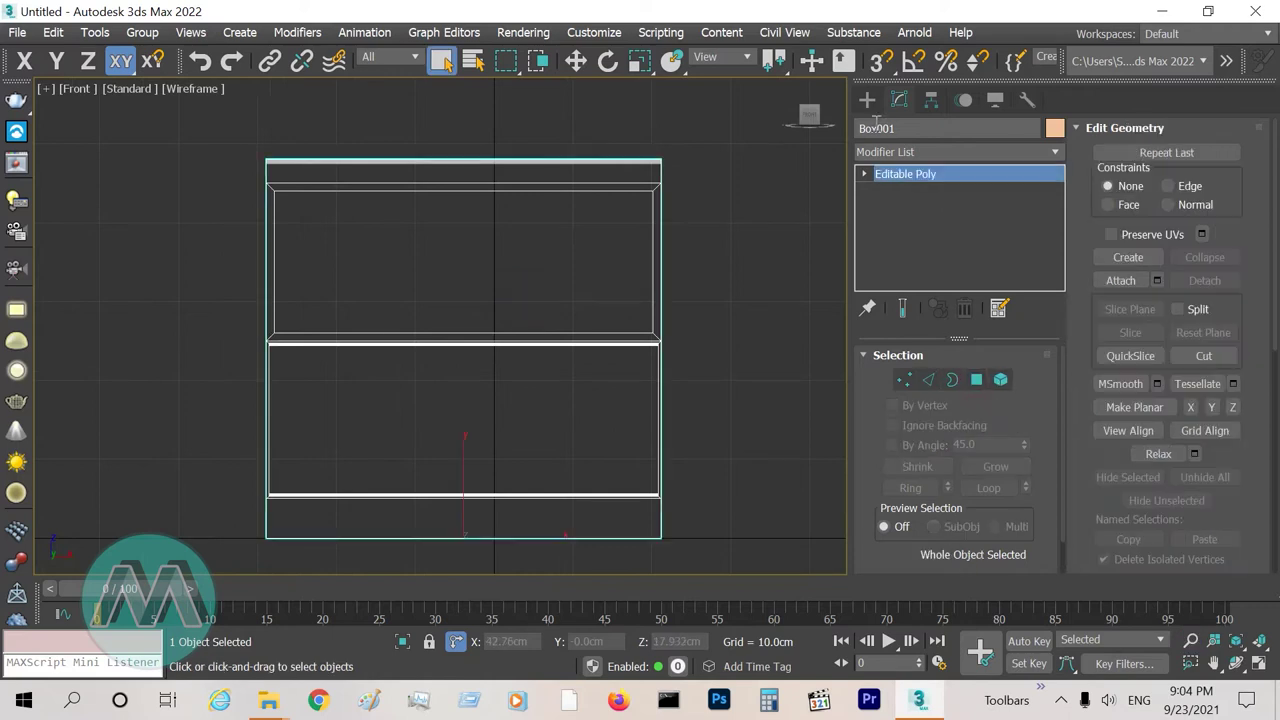
click(878, 104)
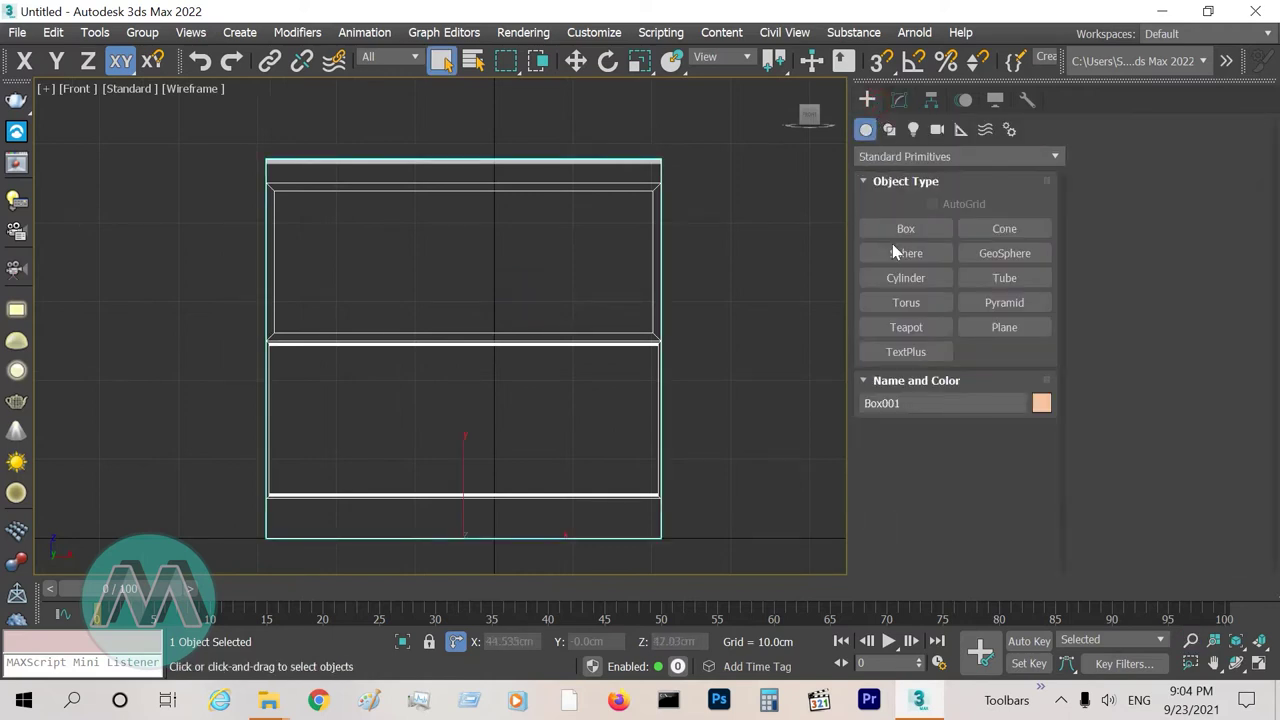
click(889, 129)
click(970, 253)
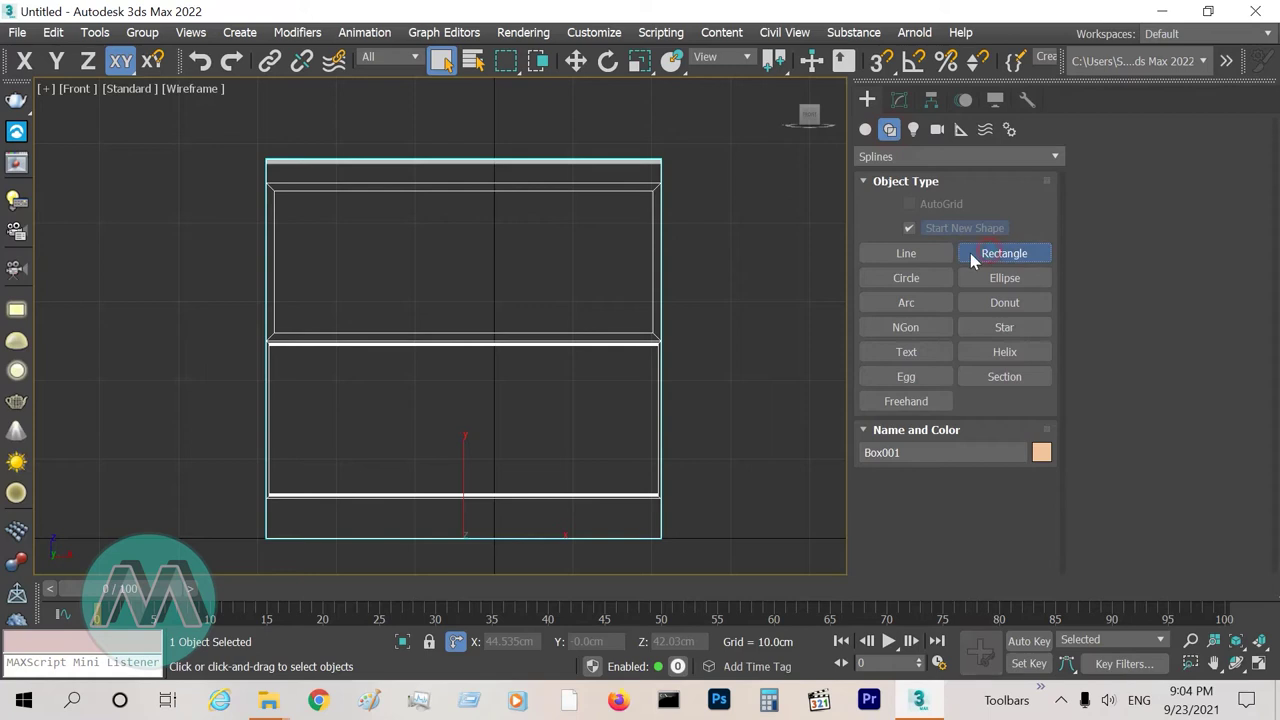
click(879, 62)
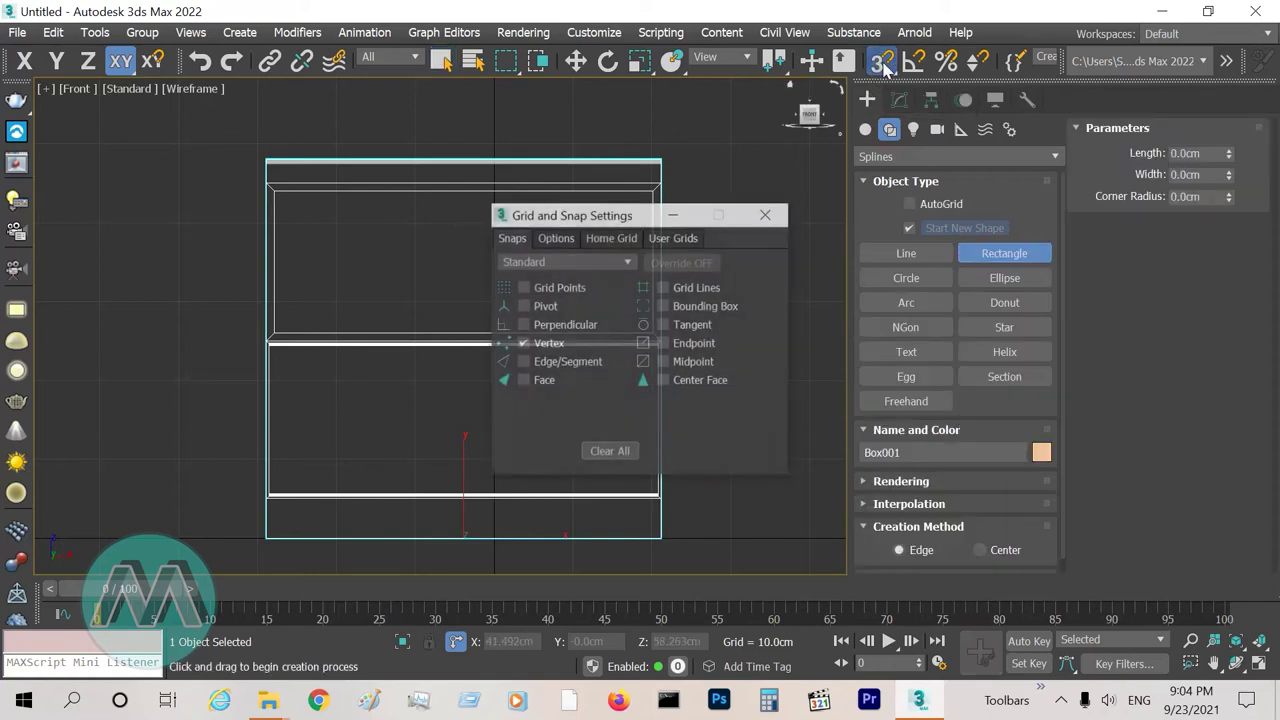
right_click(879, 62)
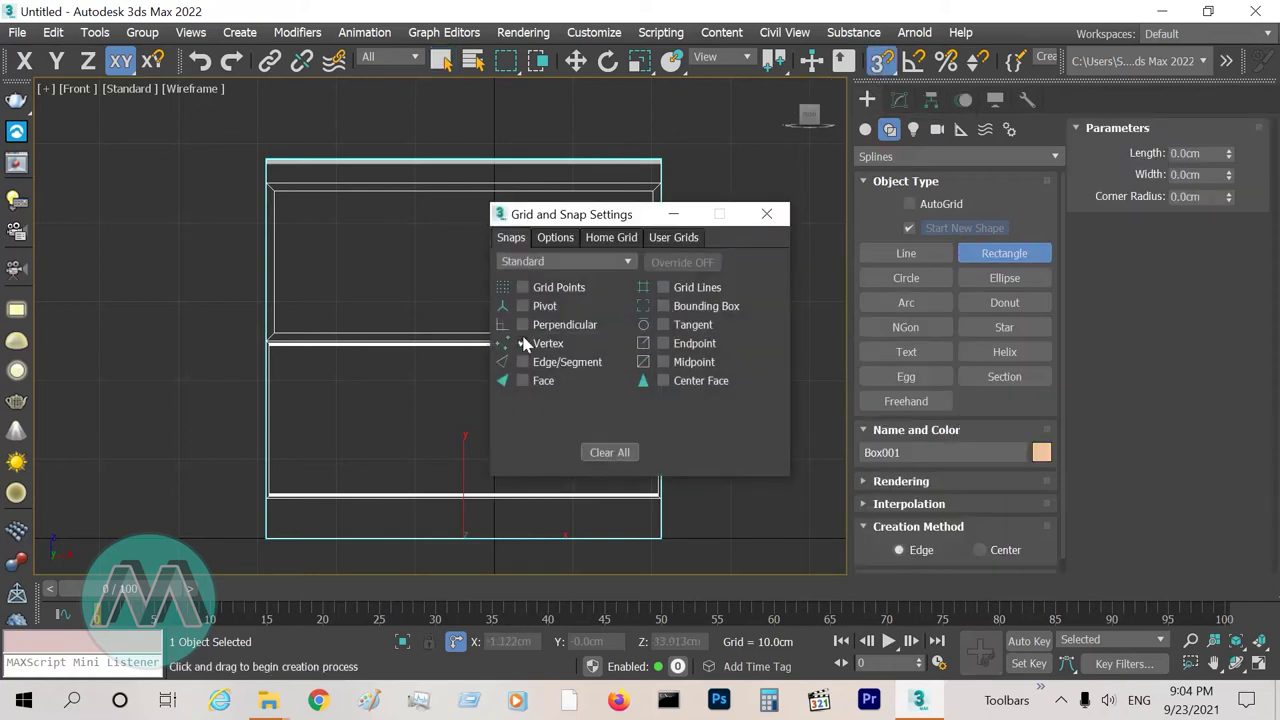
click(781, 216)
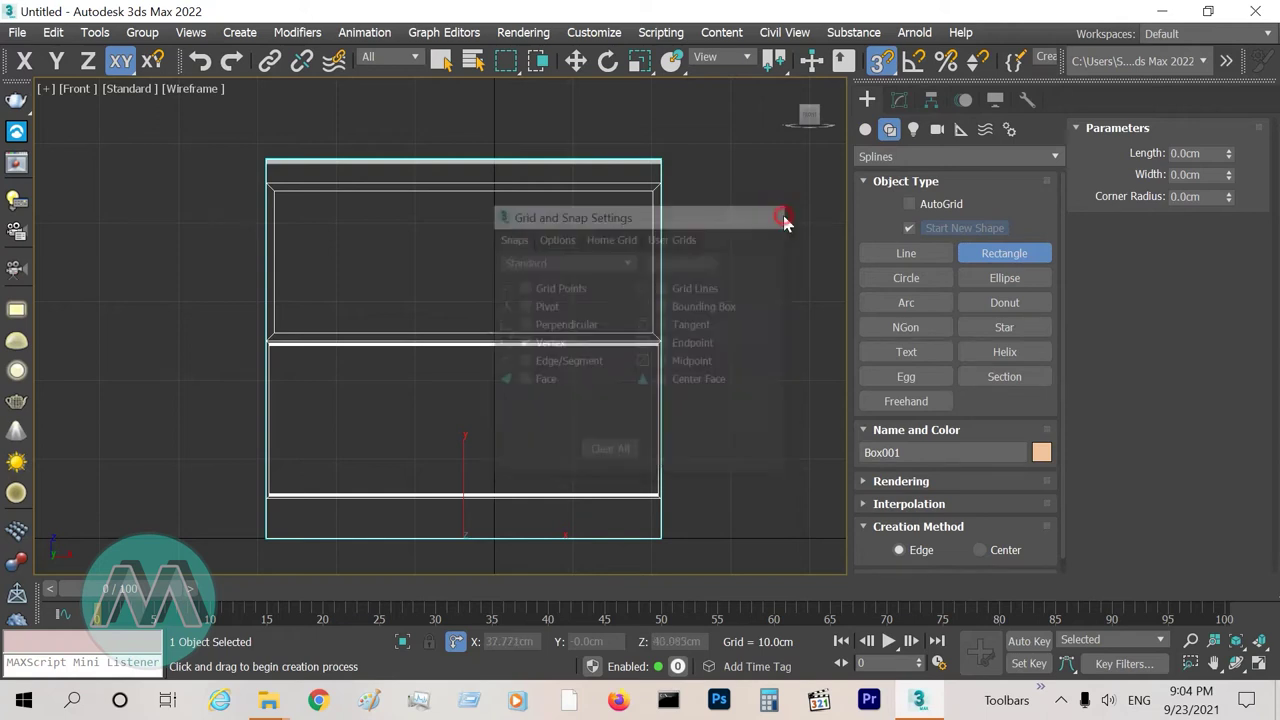
- Draw a 48 by 18 cm rectangle snapped to the upper opening's corners
drag(276, 192, 645, 327)
right_click(750, 485)
key(alt+w)
key(alt+w)
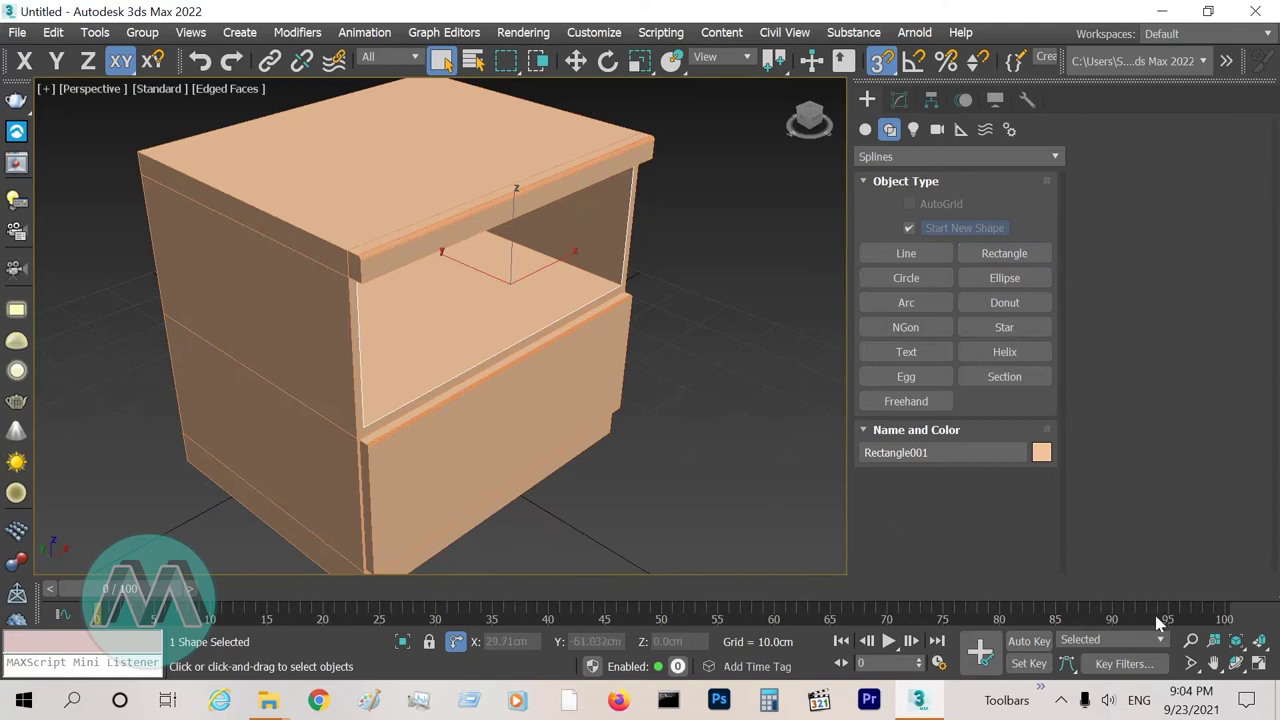
- Zoom out on the nightstand and show Rectangle001's 18 cm length and 48 cm width
click(1190, 641)
drag(508, 329, 491, 371)
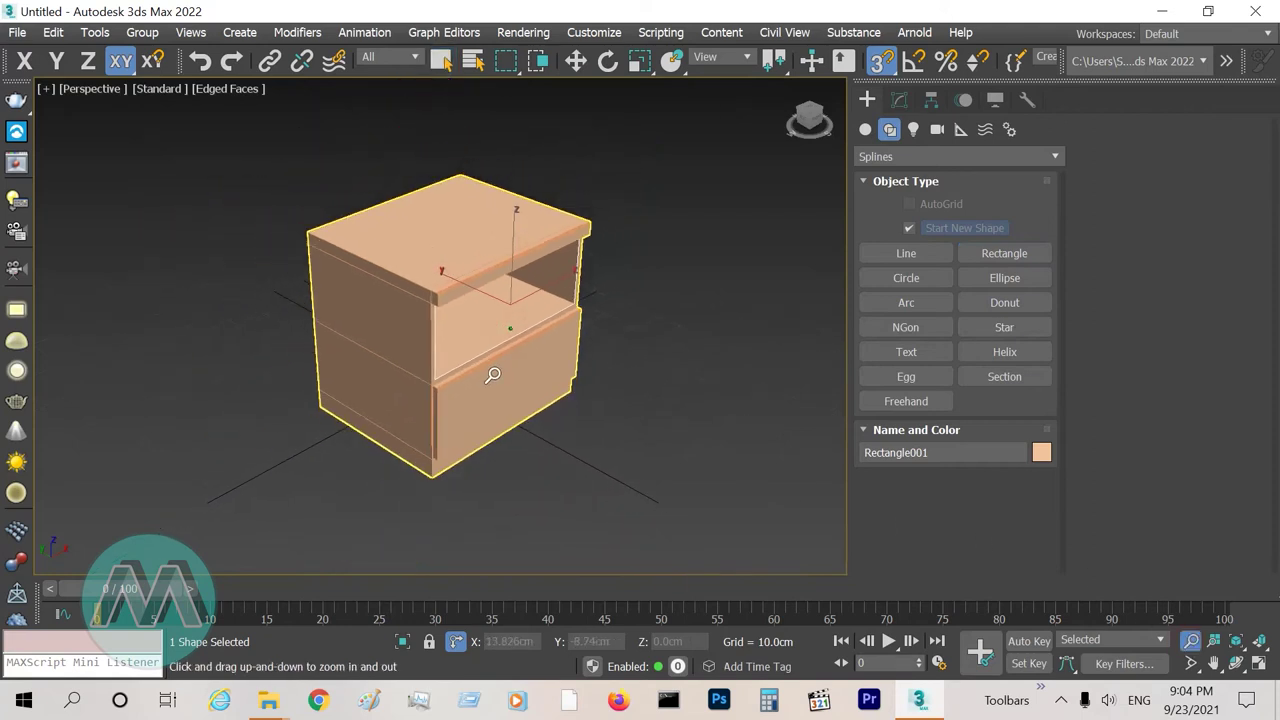
right_click(566, 302)
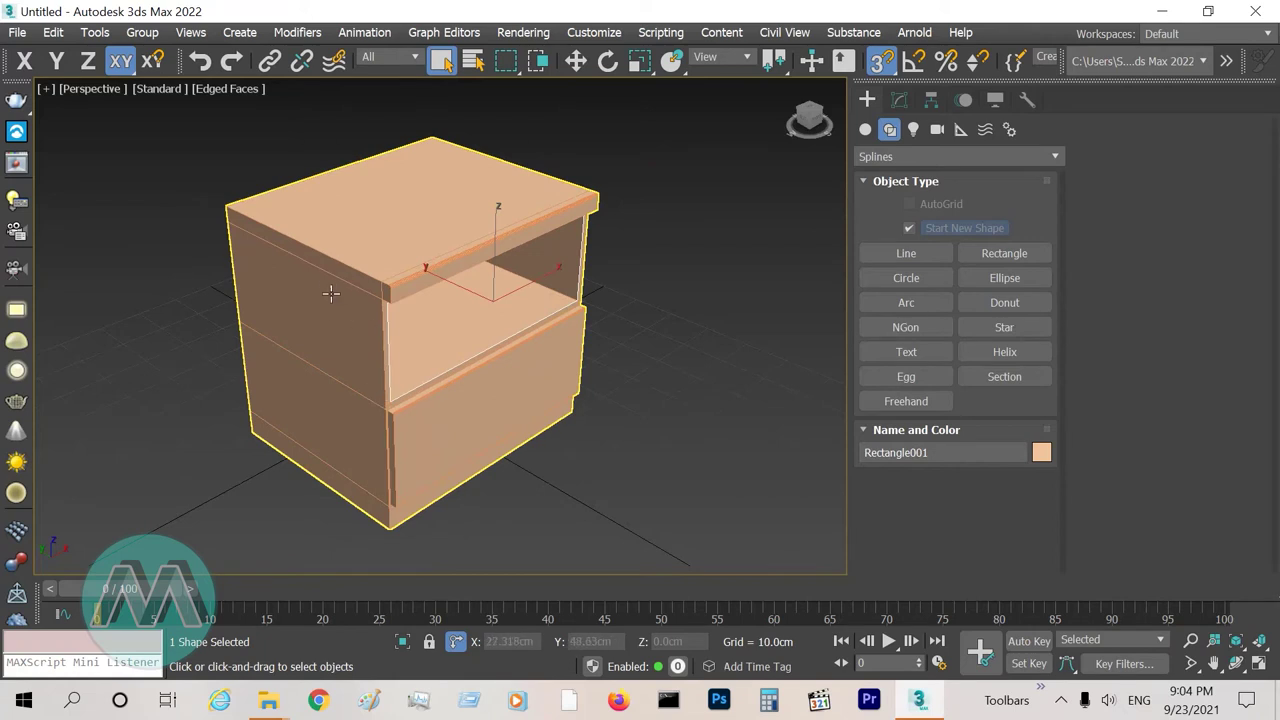
click(899, 99)
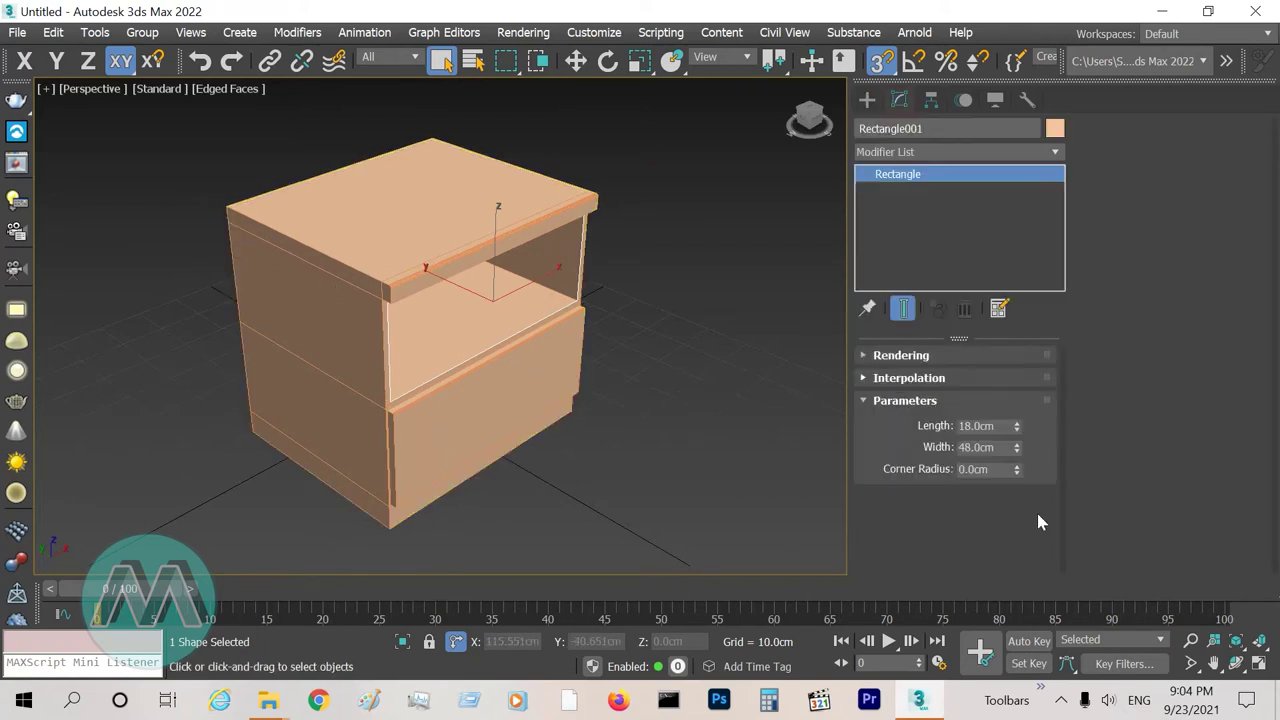
click(1191, 640)
drag(337, 314, 200, 329)
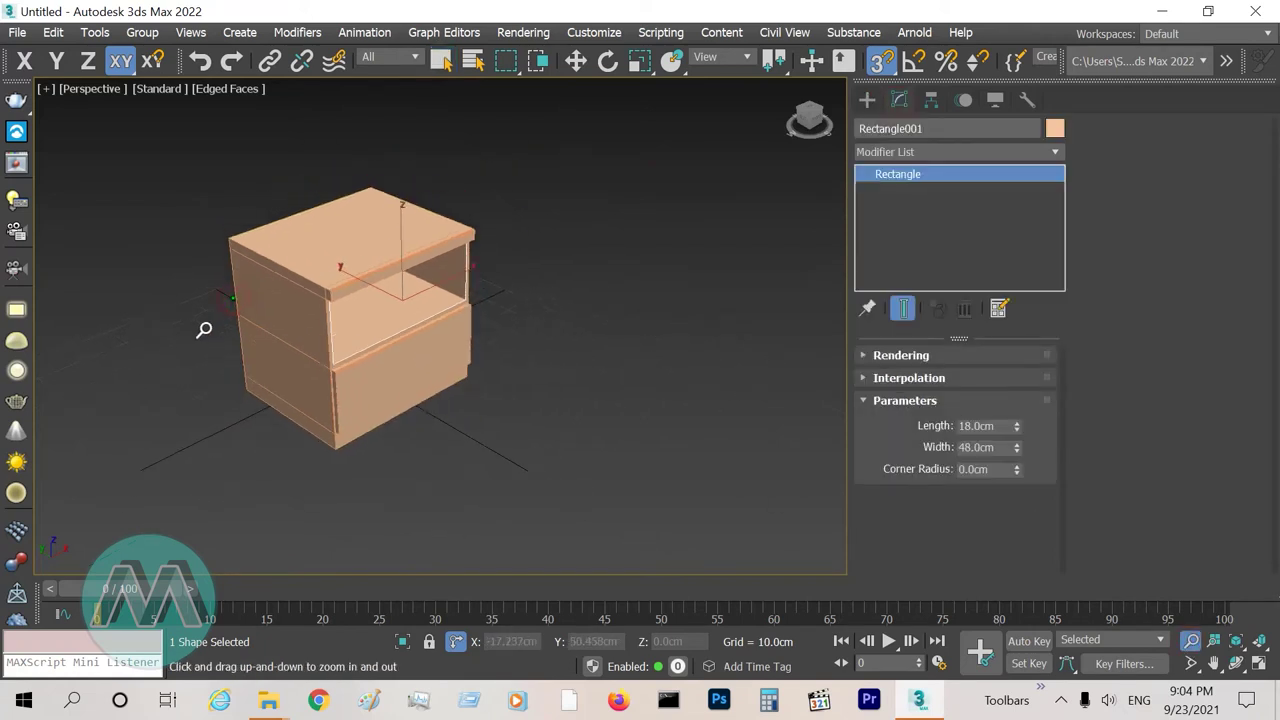
right_click(340, 205)
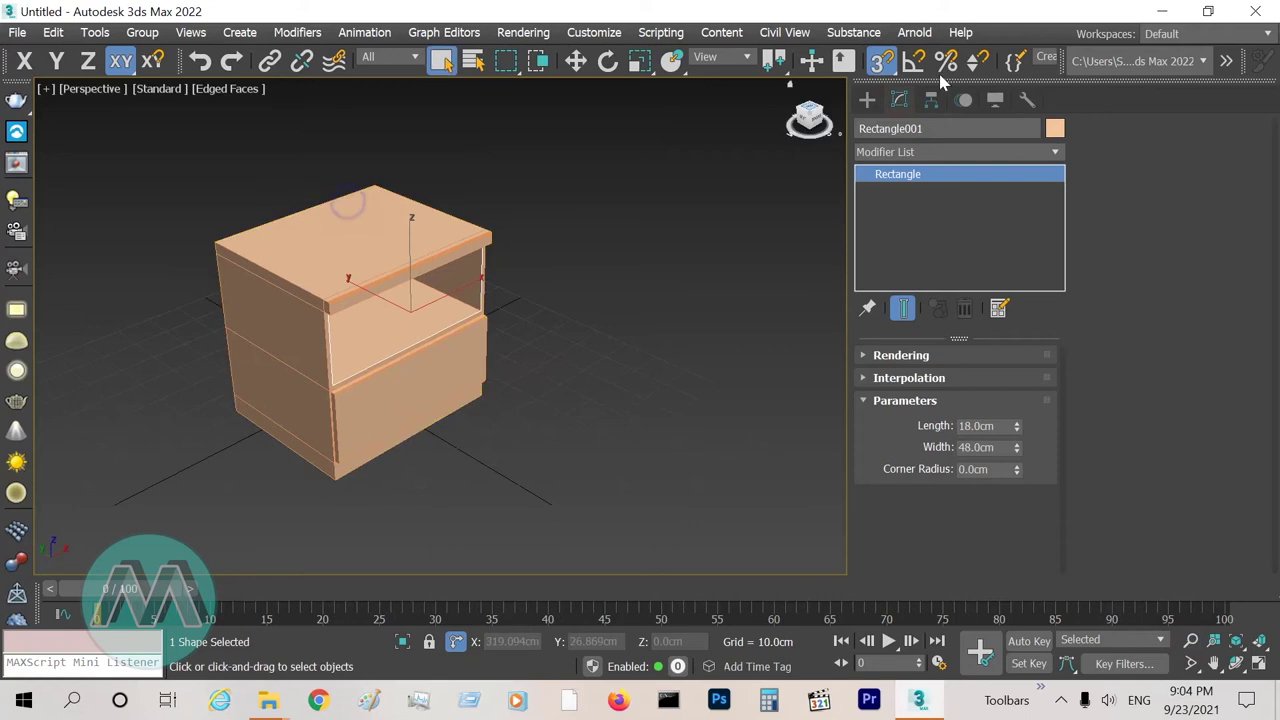
- Add an Extrude modifier to the rectangle with an Amount of 38 cm
click(1050, 152)
key(e)
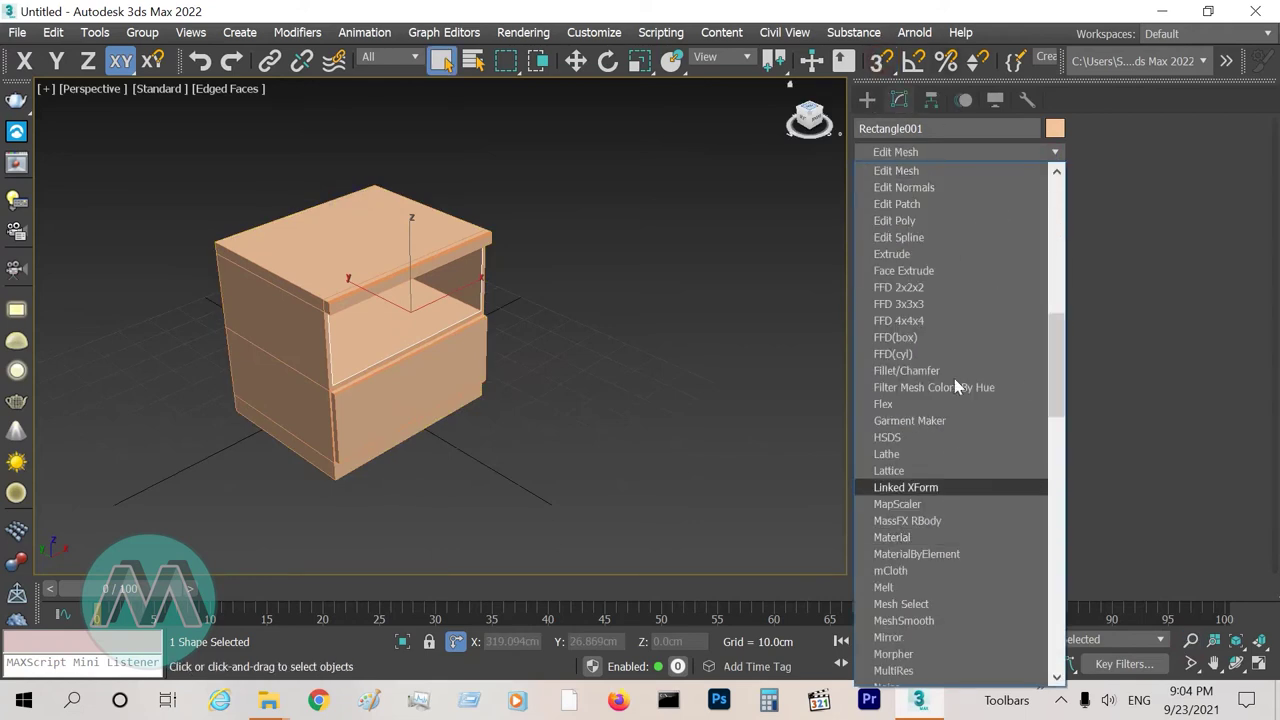
click(912, 255)
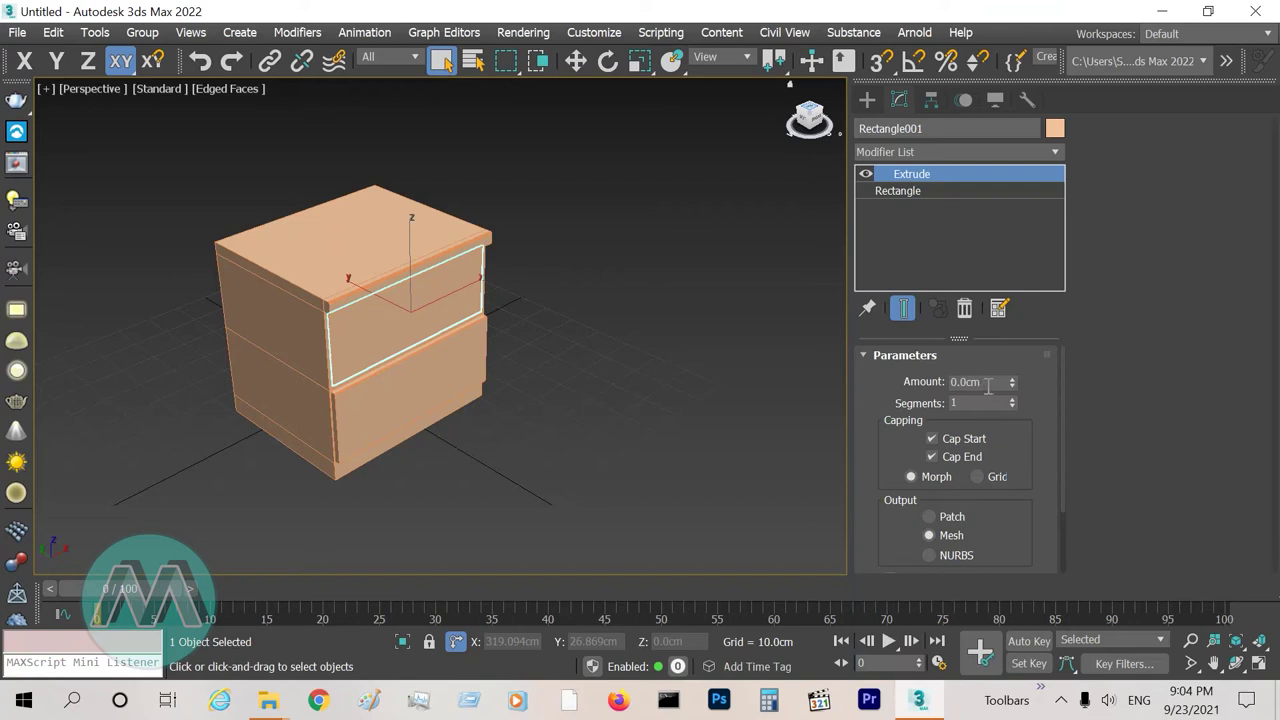
double_click(988, 382)
text(38)
key(Return)
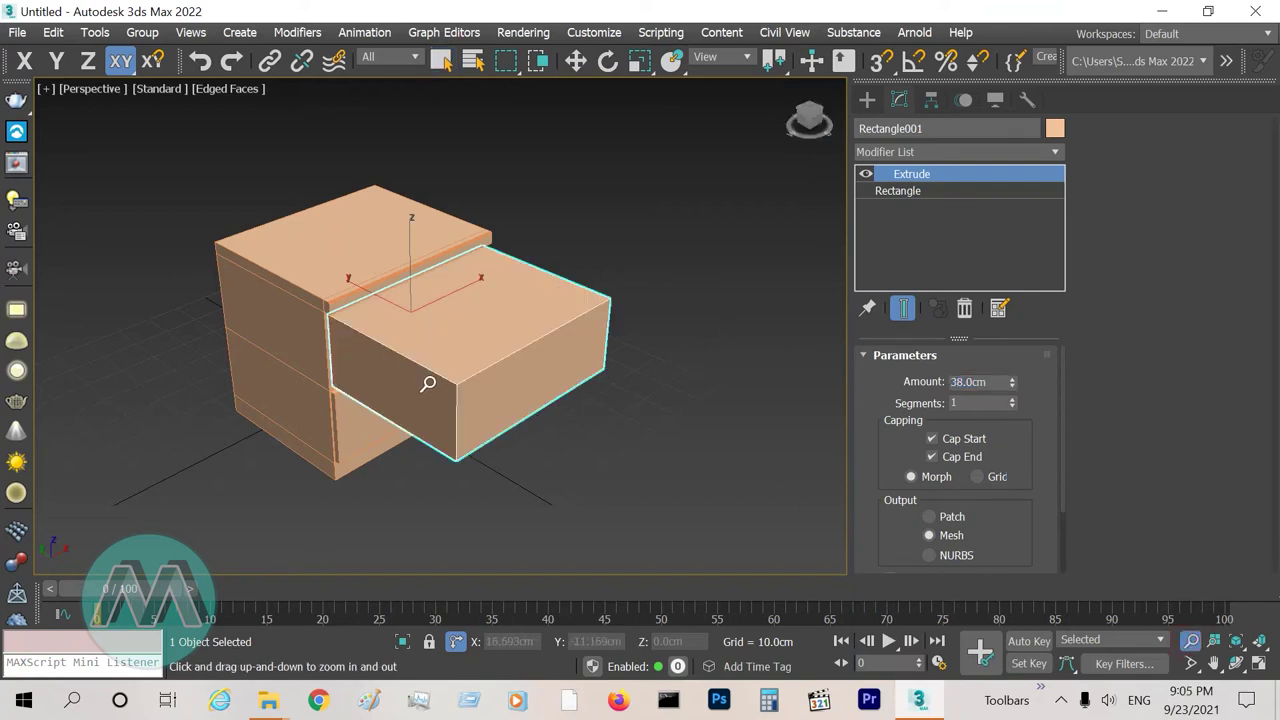
- Convert the extruded drawer block to an Editable Poly
scroll(428, 371, up, 2)
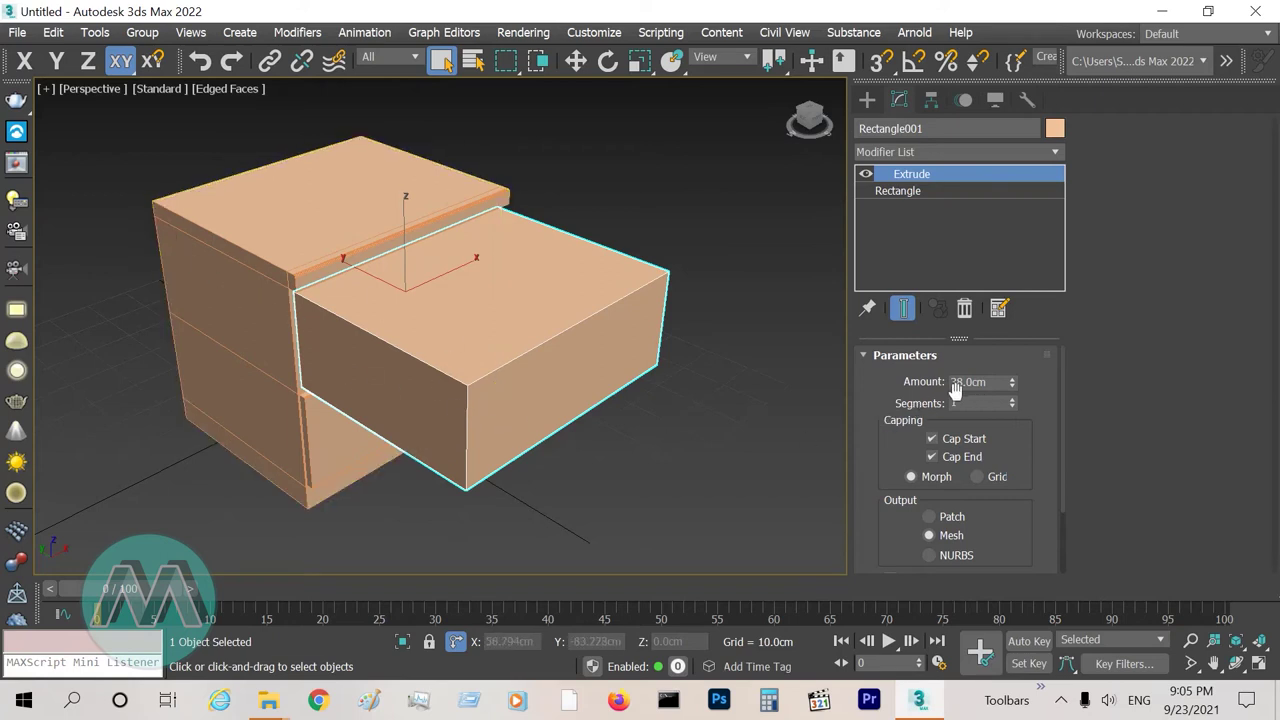
click(1236, 663)
drag(539, 422, 514, 414)
right_click(514, 414)
right_click(494, 313)
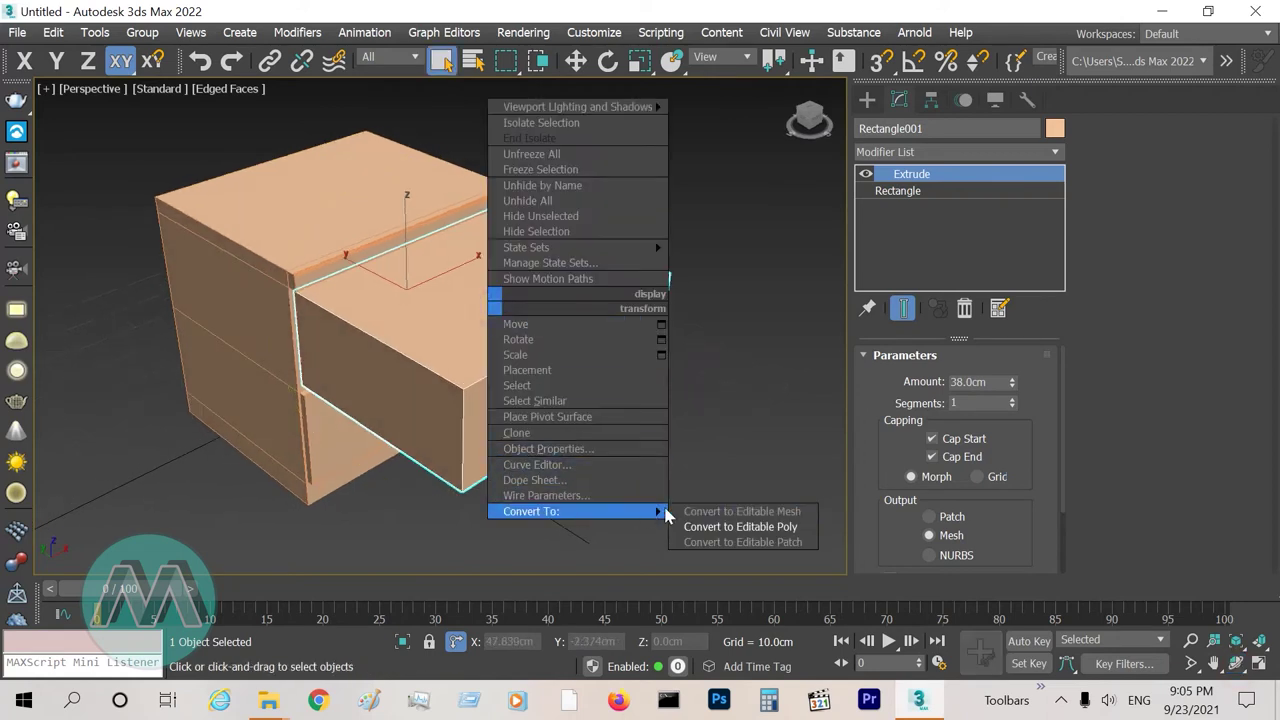
click(745, 527)
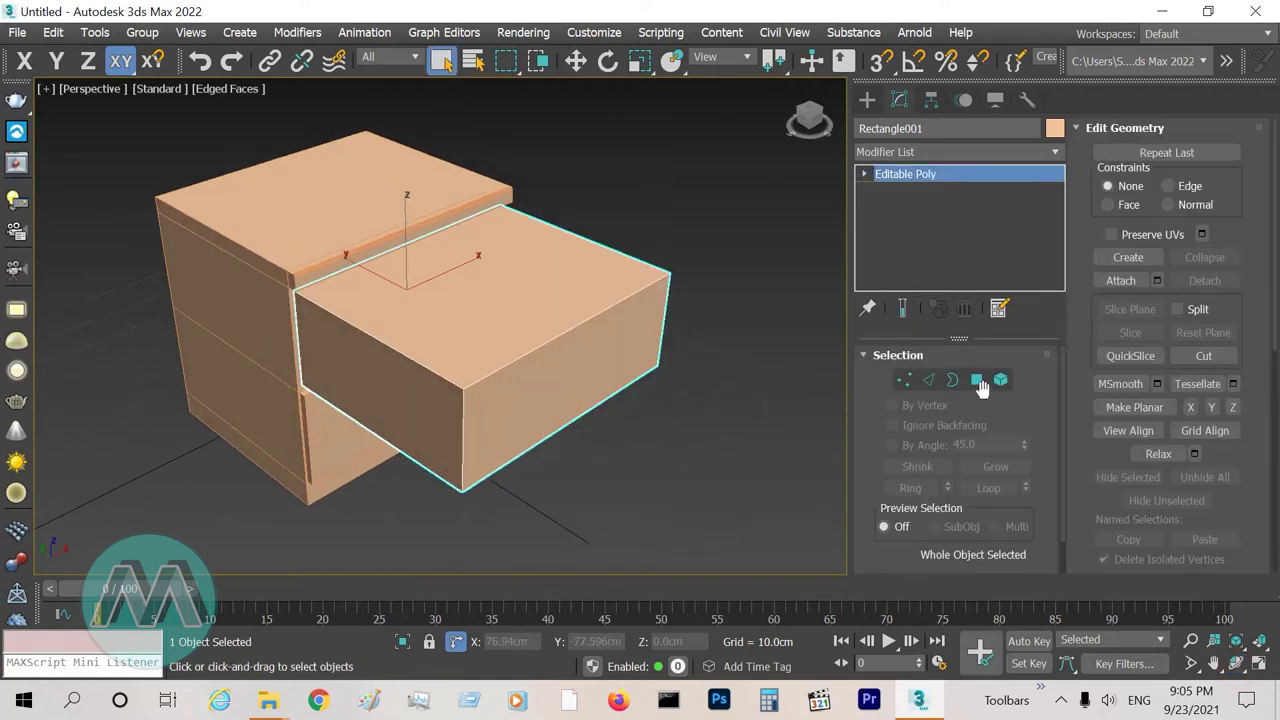
- In Polygon mode, inset the drawer block's top face by 1.5 cm
click(976, 379)
click(520, 293)
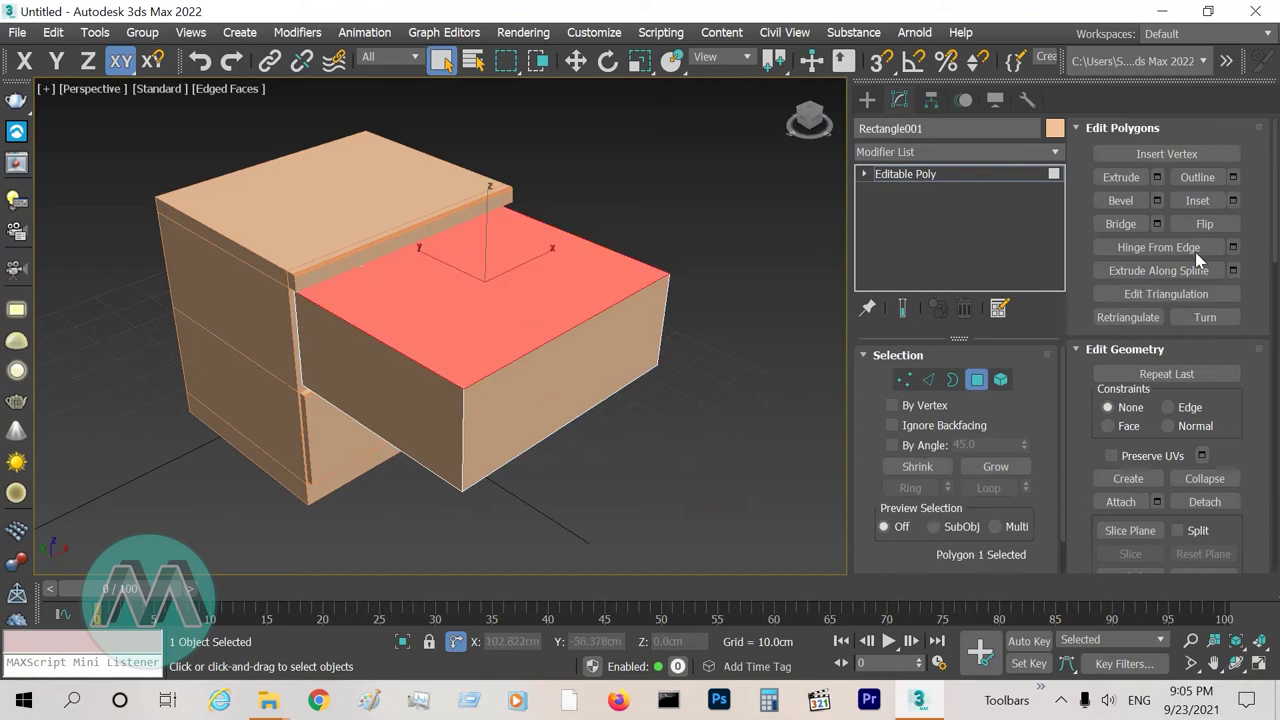
click(1233, 200)
click(752, 348)
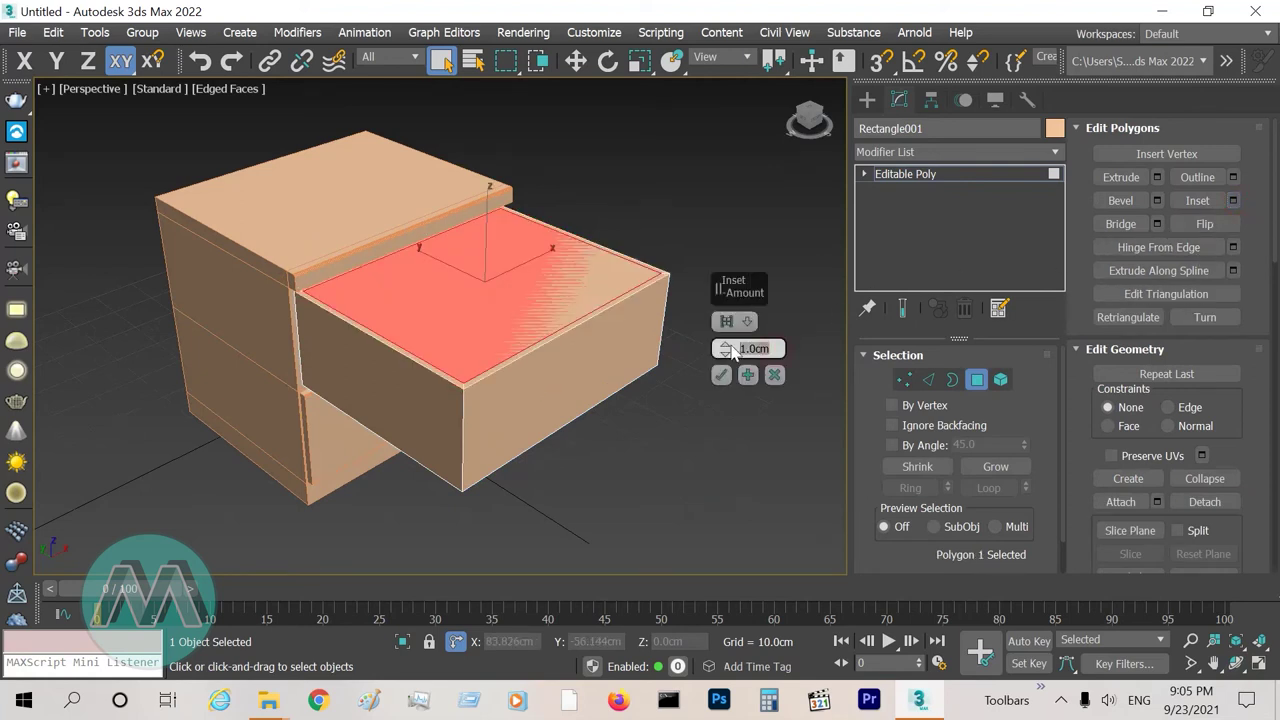
text(1.5)
key(Return)
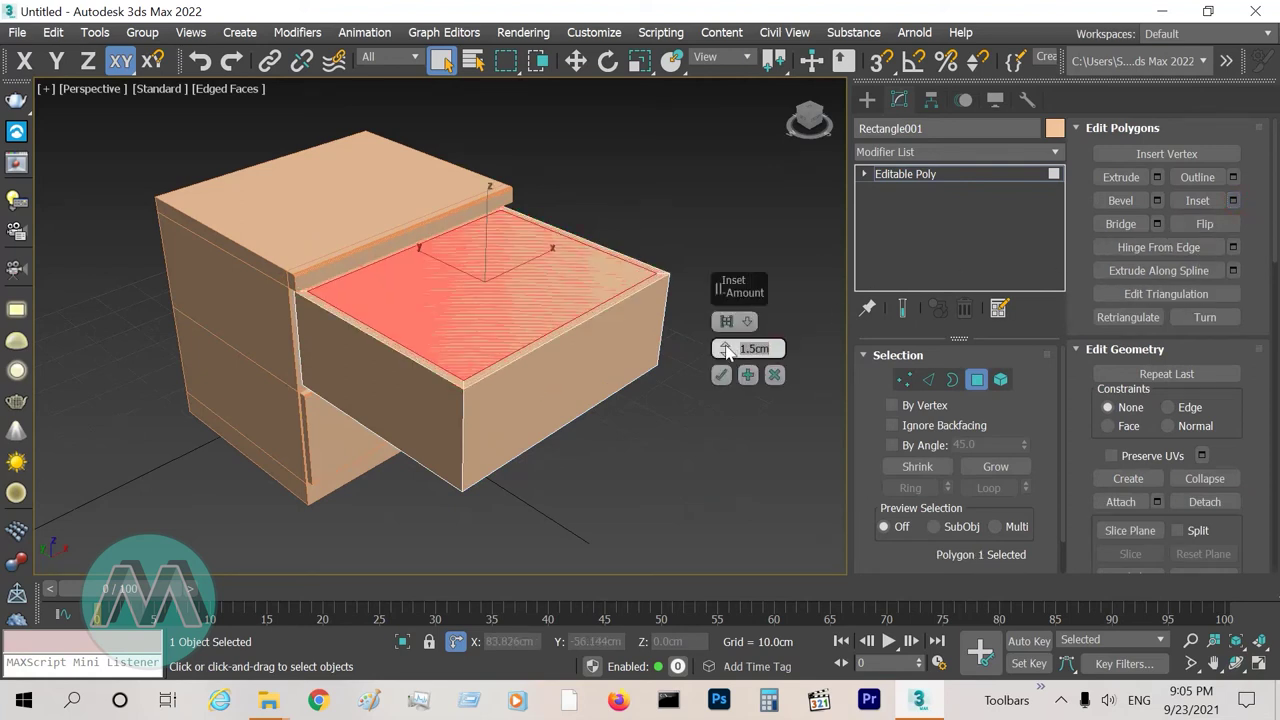
click(720, 376)
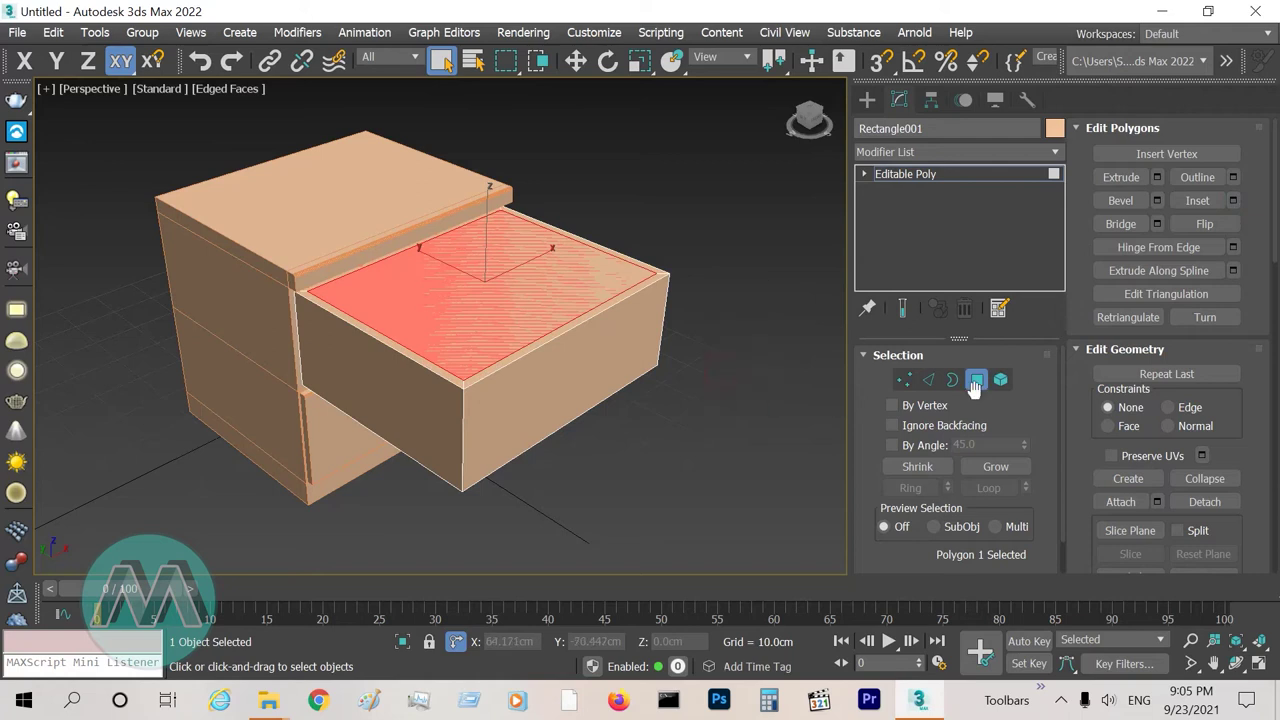
- Extrude the inset face -16 cm to hollow out the drawer cavity
click(1157, 177)
click(735, 348)
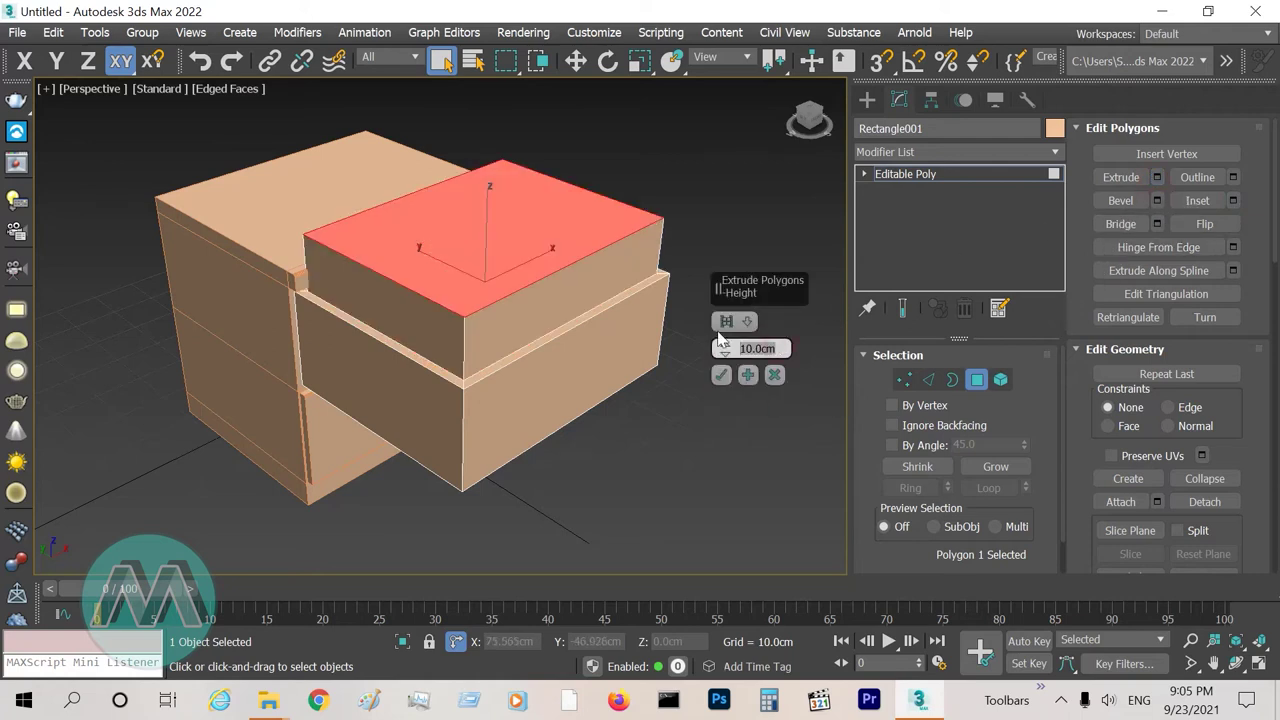
text(-16)
key(Return)
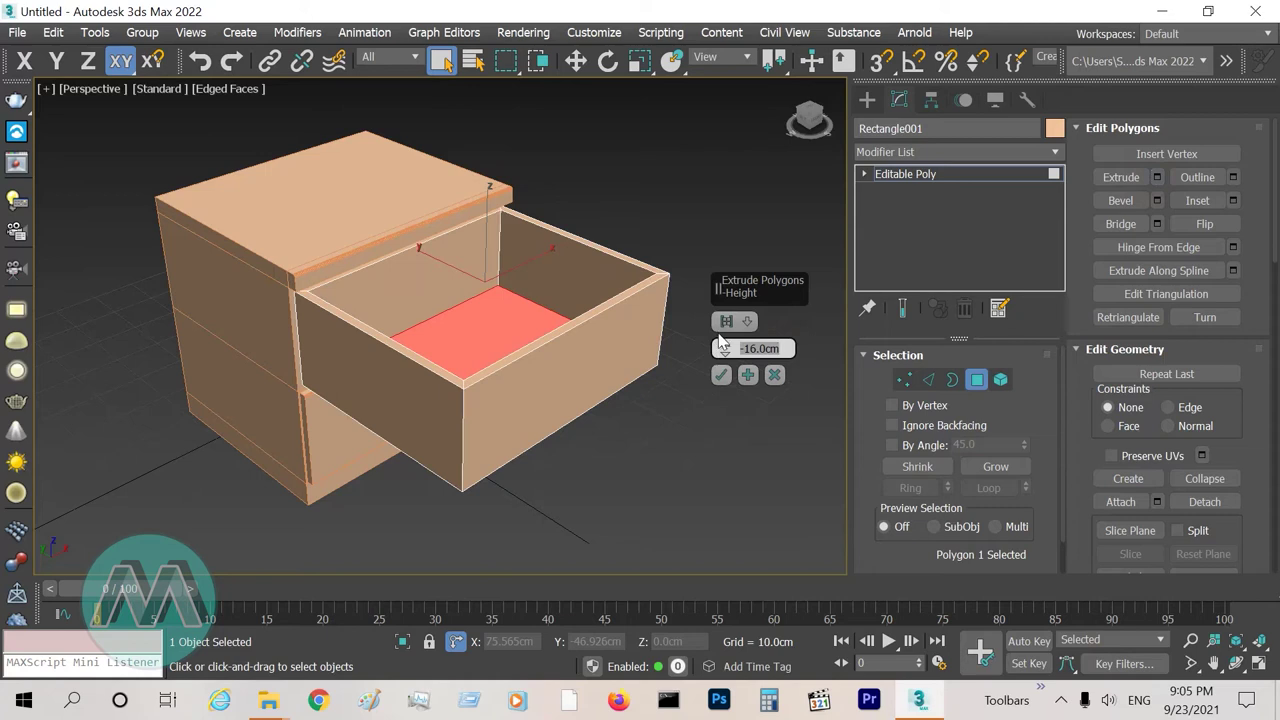
click(719, 375)
click(1190, 640)
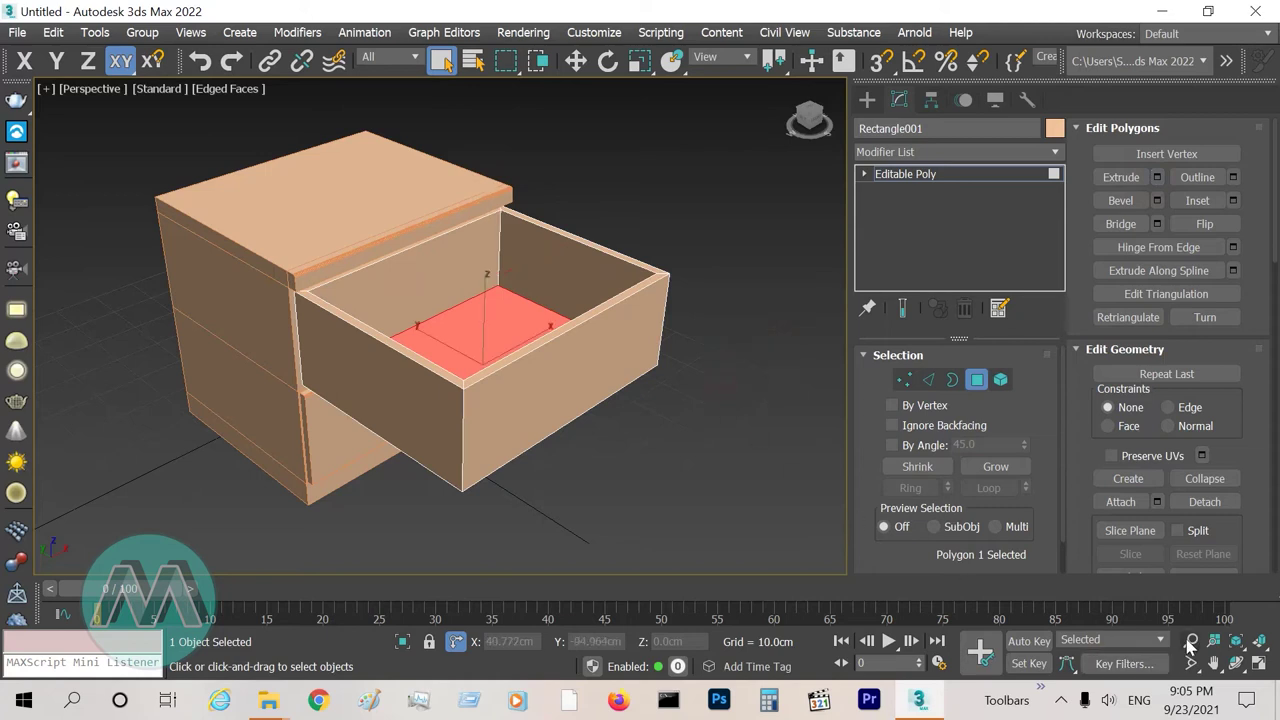
drag(423, 471, 237, 333)
right_click(237, 333)
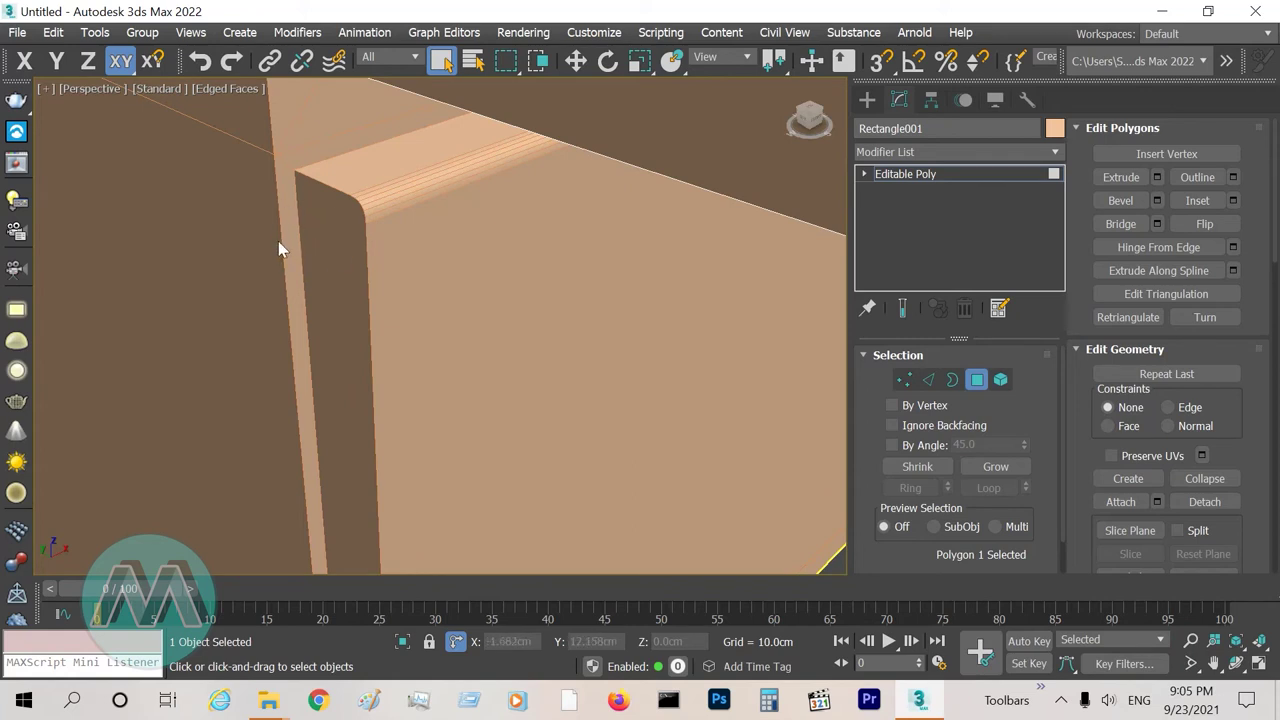
- Frame the whole cabinet, deselect the drawer's bottom face, and select its front face
click(1190, 640)
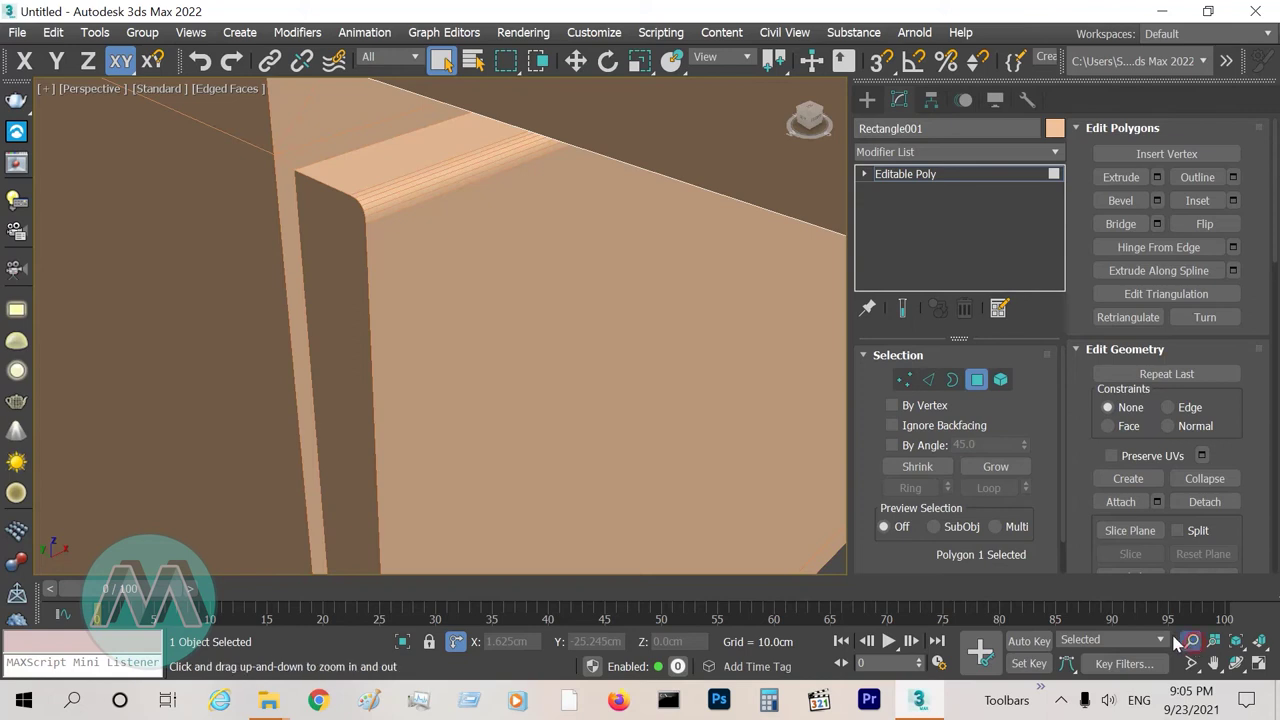
drag(449, 371, 393, 511)
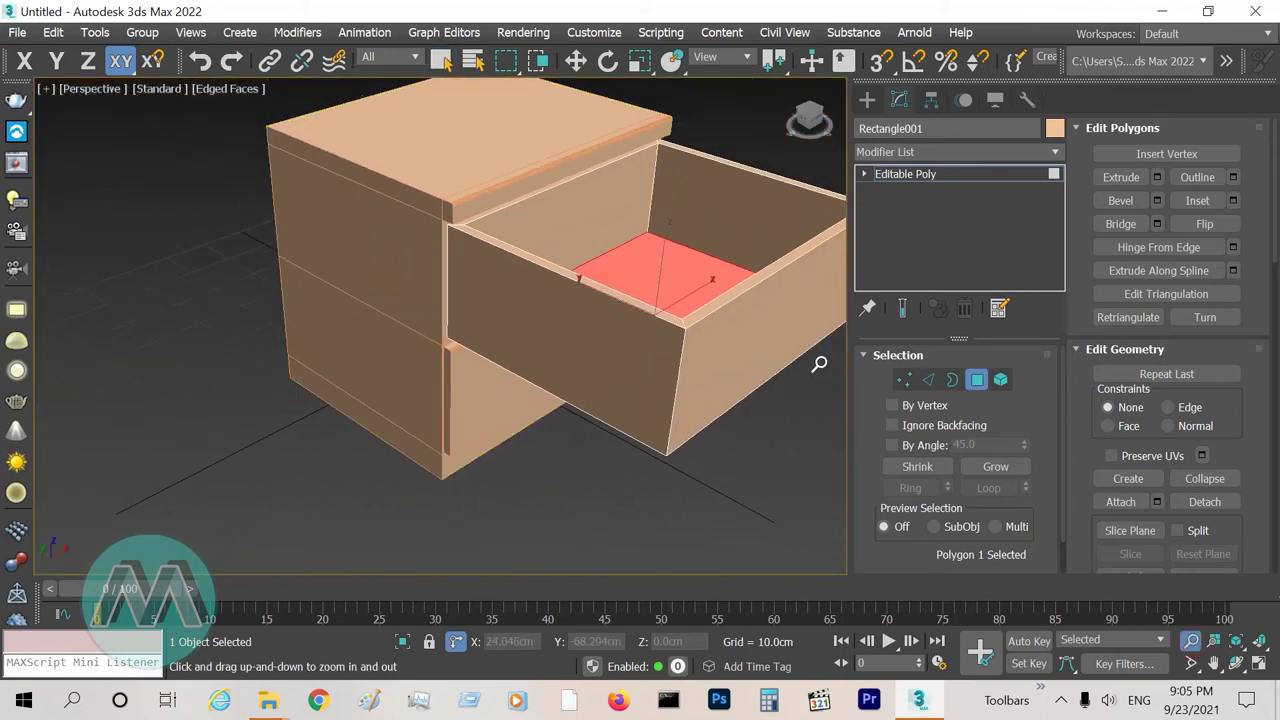
scroll(766, 346, up, 5)
right_click(737, 330)
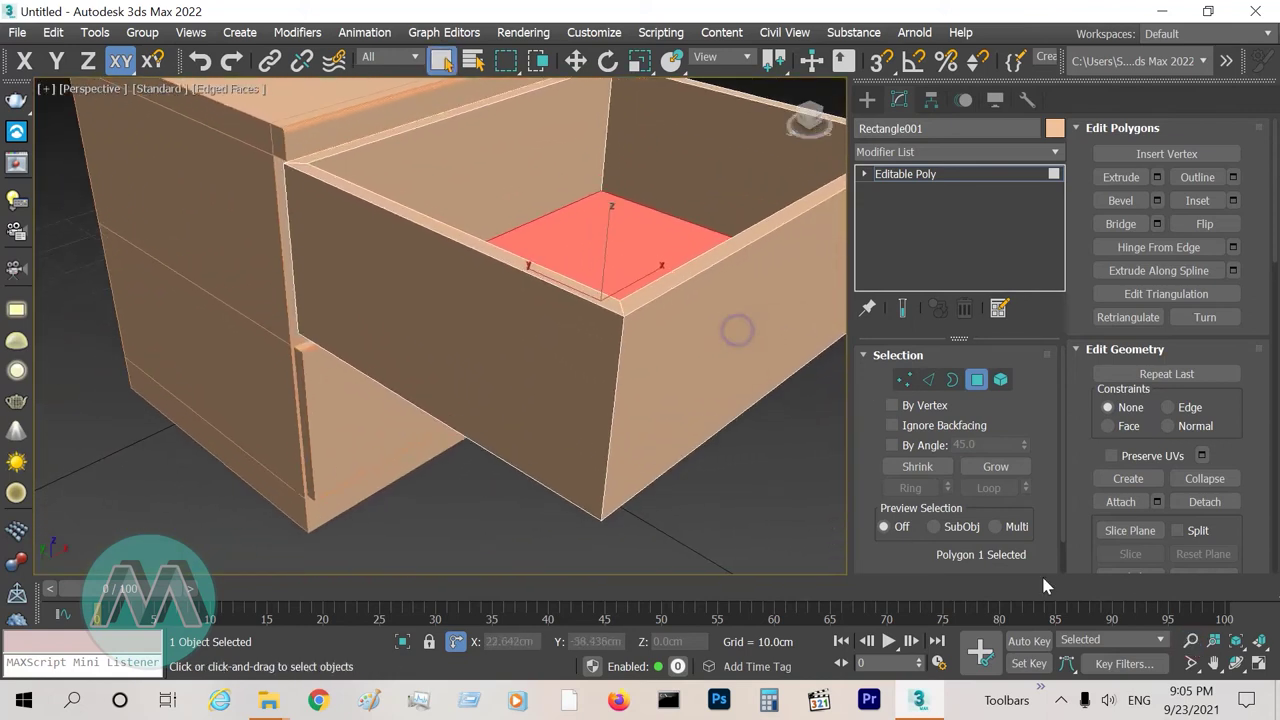
click(1190, 640)
drag(600, 451, 506, 373)
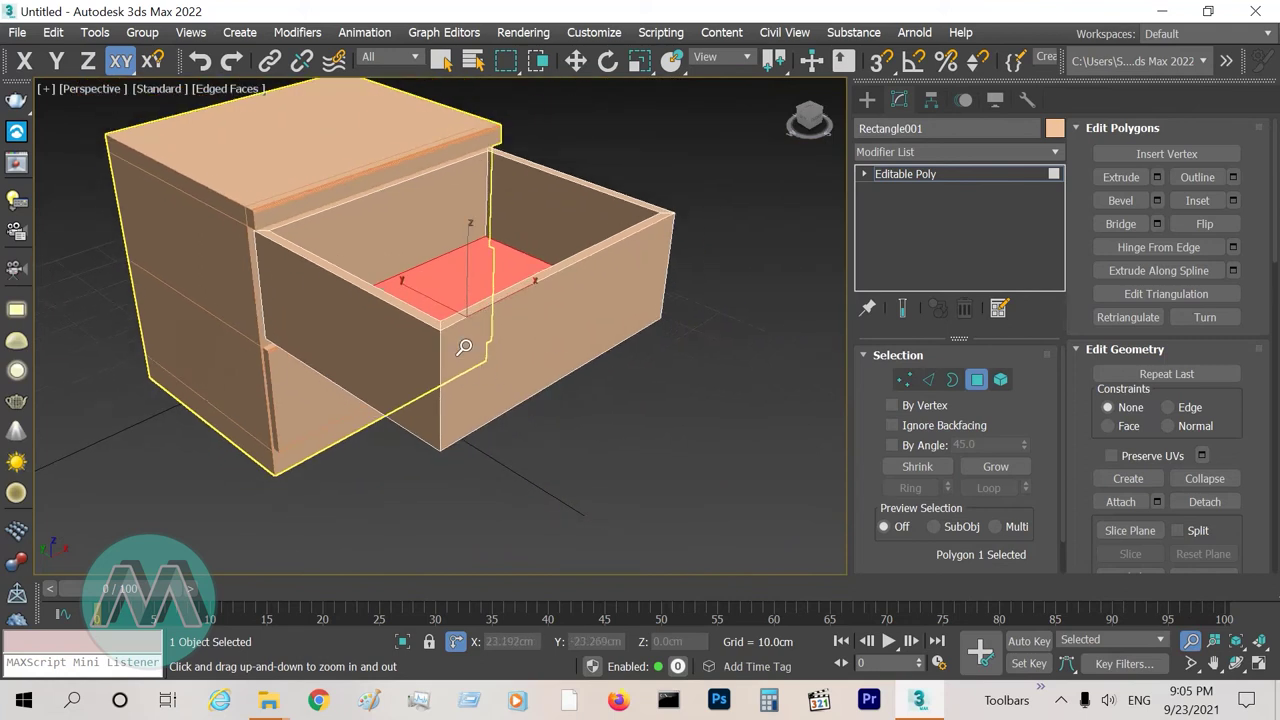
scroll(399, 318, up, 2)
right_click(400, 312)
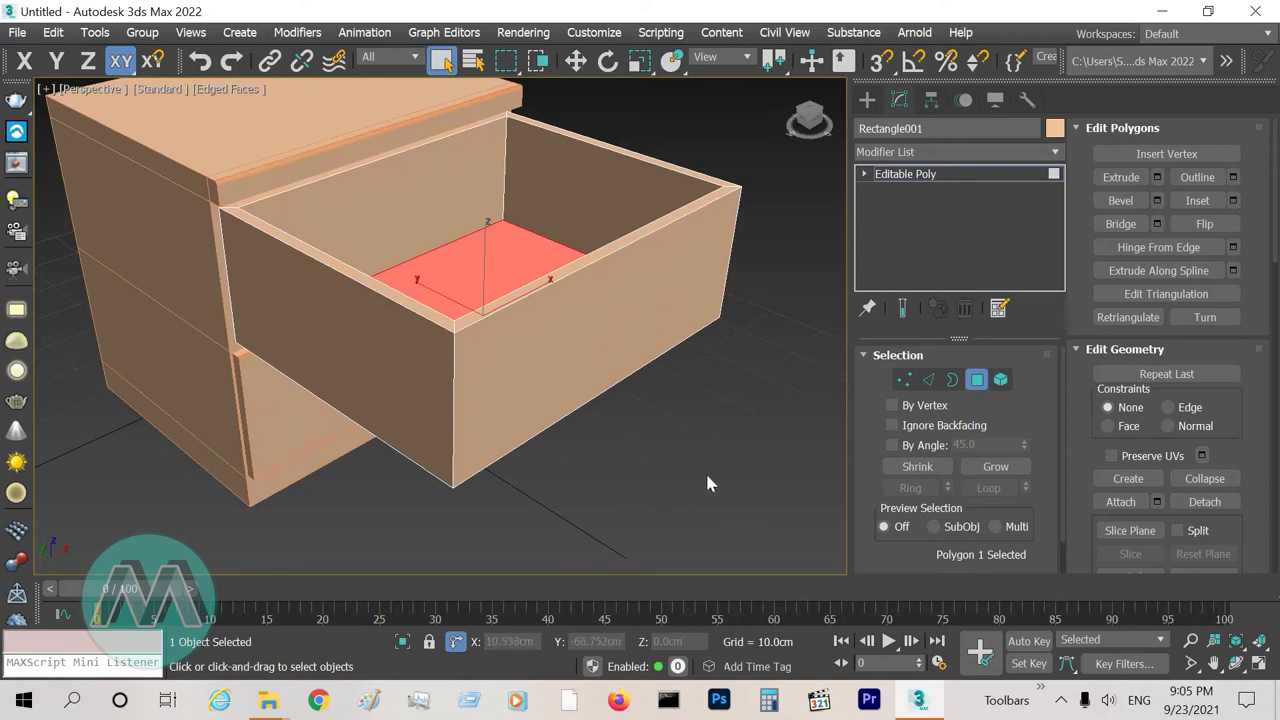
click(687, 418)
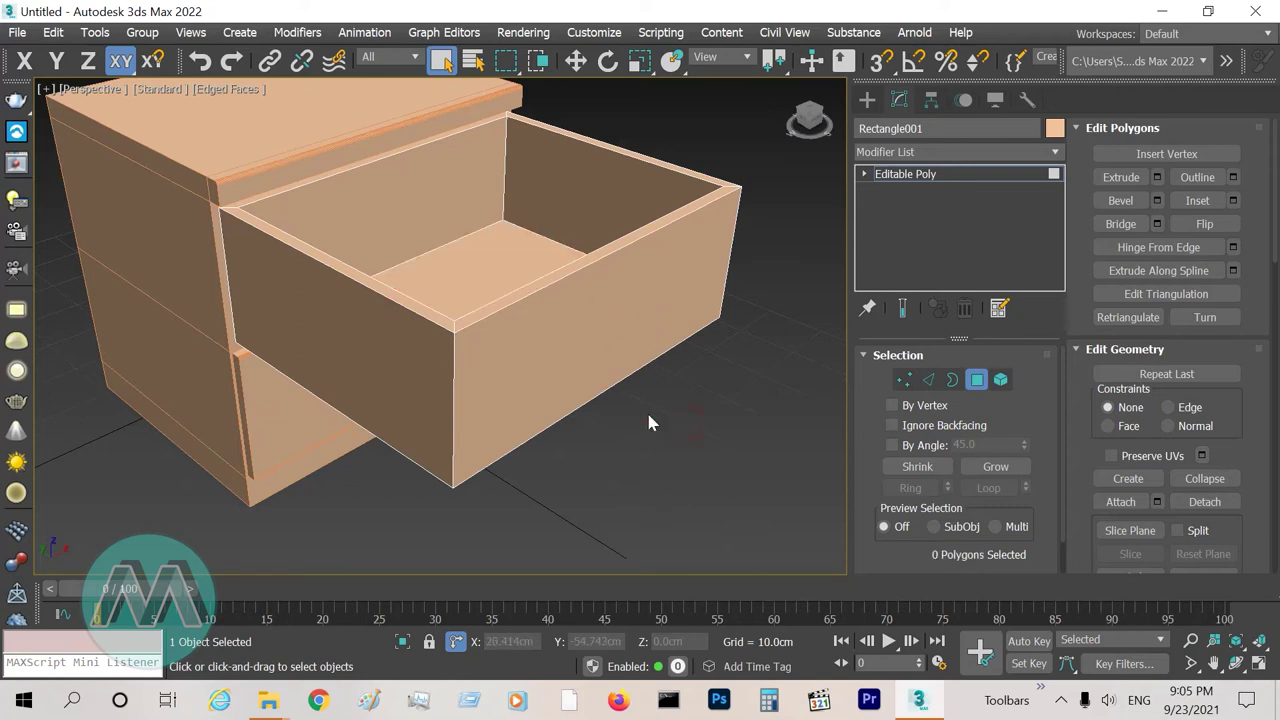
click(650, 304)
- Extrude the drawer front face 1.5 cm outward, then pick the front's side strip
click(1157, 177)
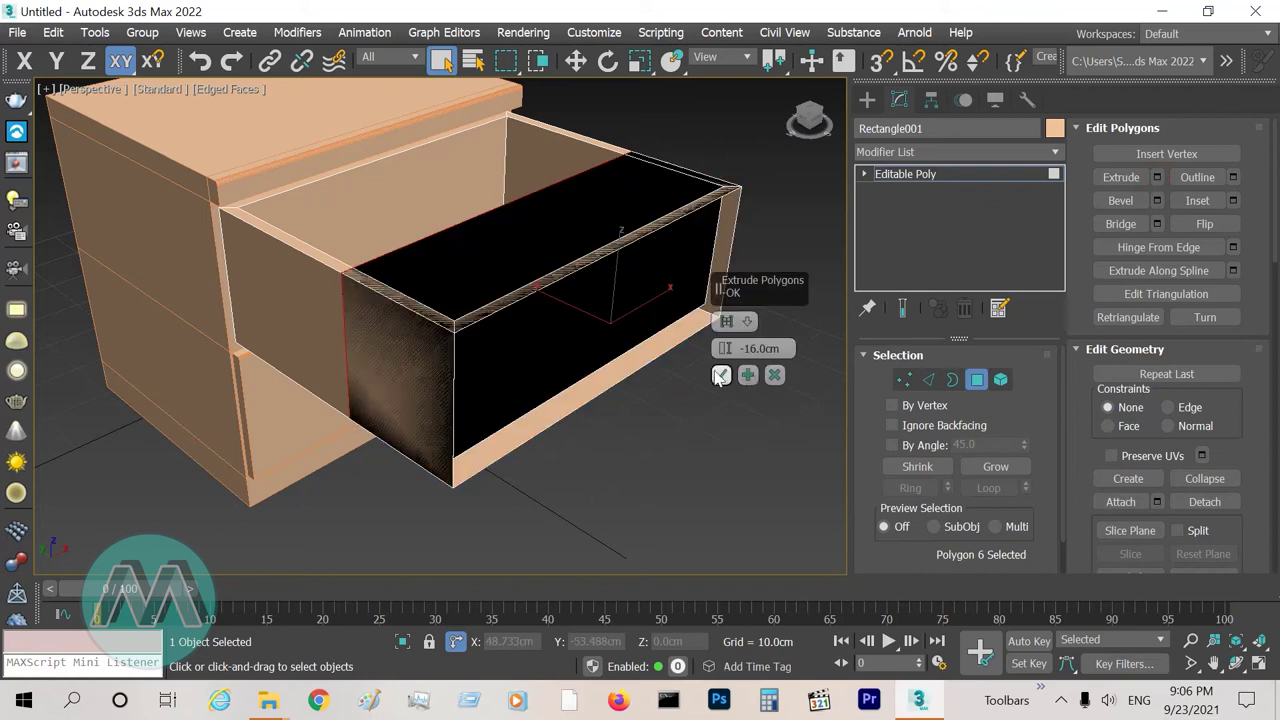
click(730, 349)
text(1.5)
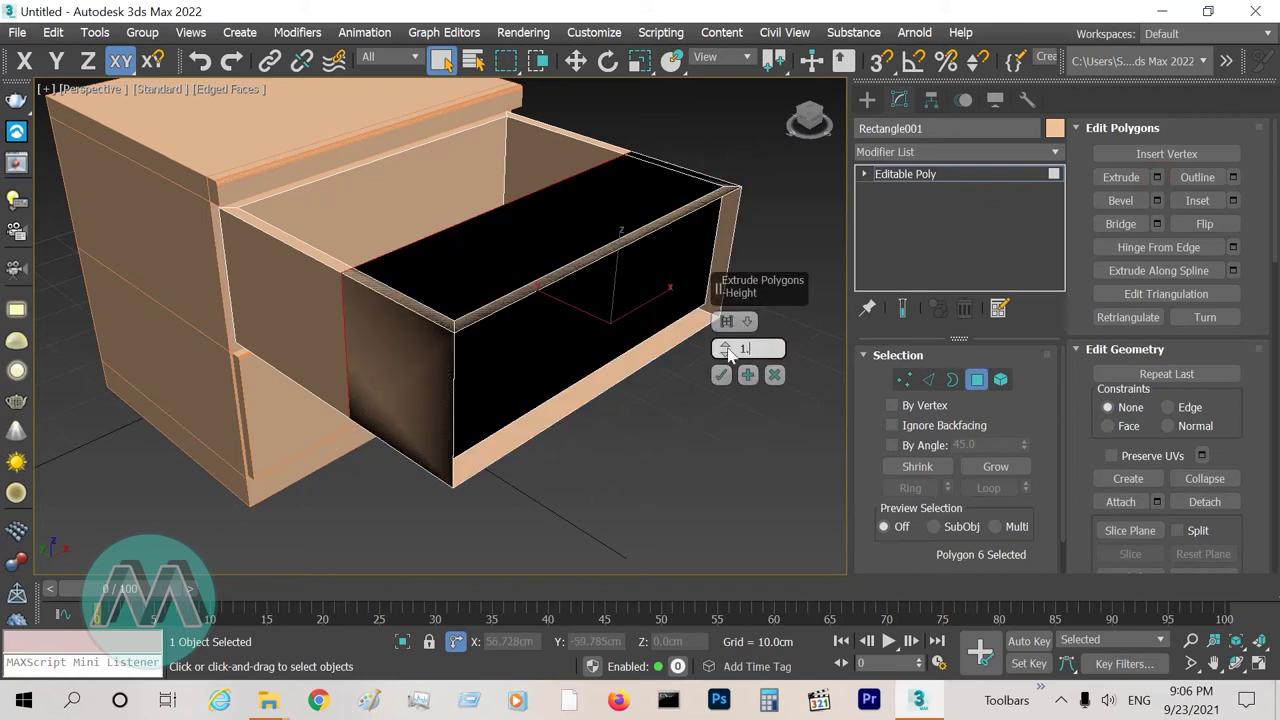
key(Return)
click(721, 376)
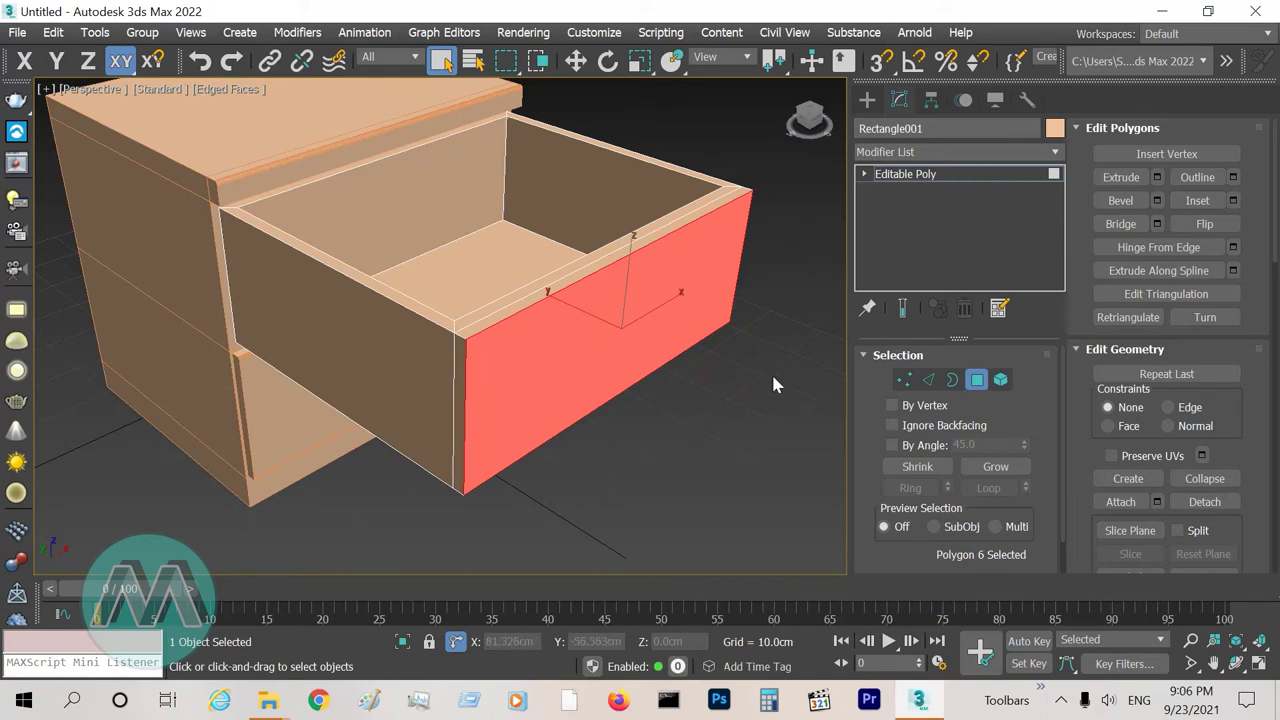
click(457, 378)
- Add the top, side and bottom border strips of the drawer front to the selection
ctrl+click(472, 328)
alt+middle_drag(711, 434, 573, 243)
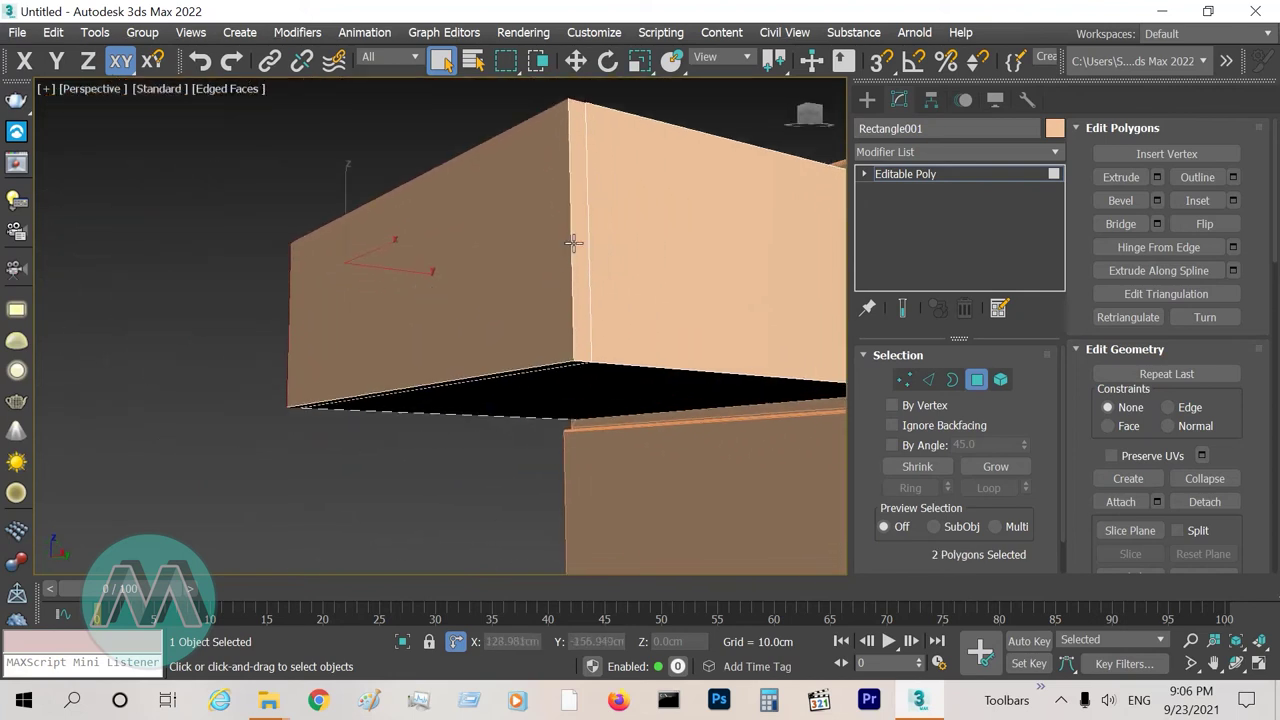
ctrl+click(580, 232)
alt+middle_drag(623, 403, 617, 378)
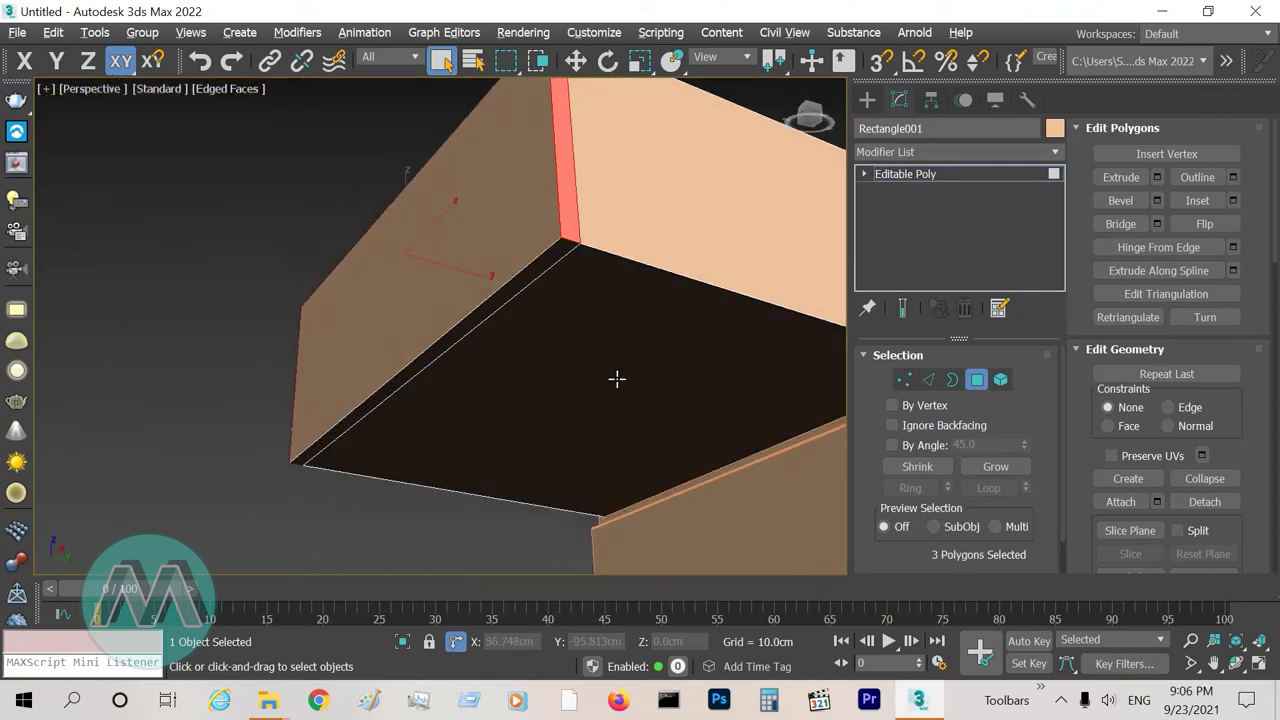
ctrl+click(521, 276)
alt+middle_drag(335, 269, 483, 312)
scroll(483, 312, up, 3)
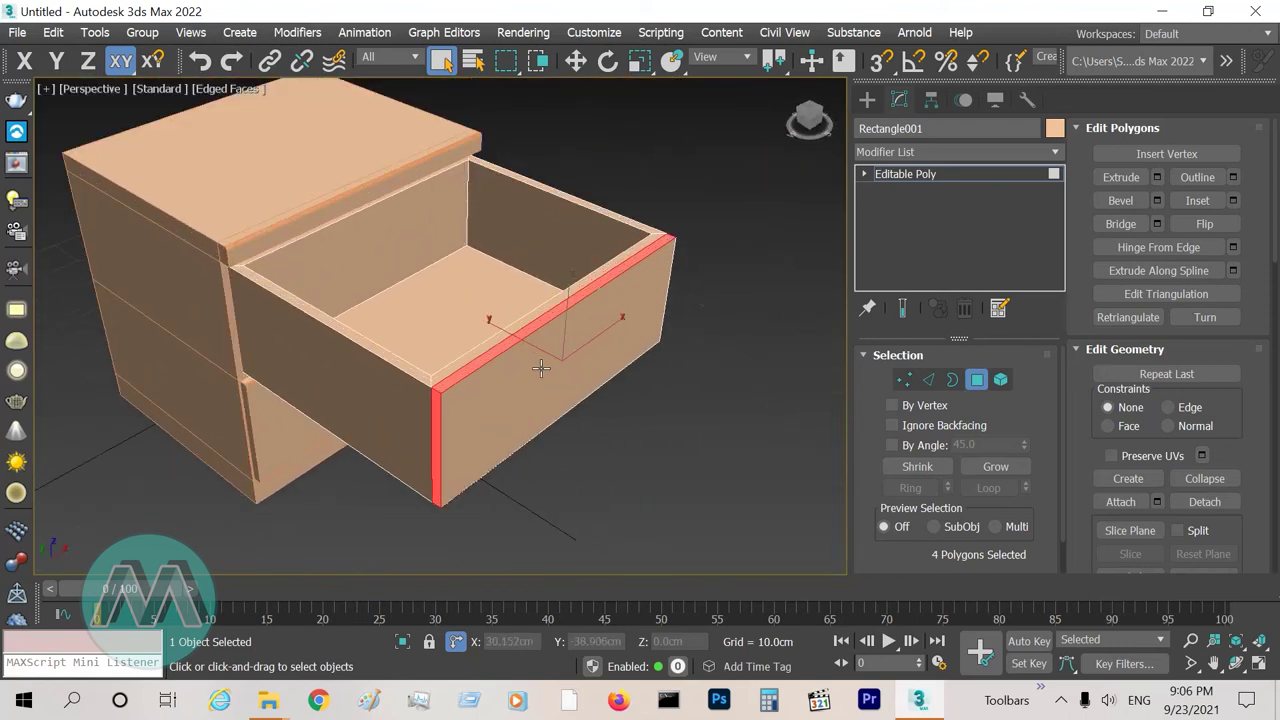
alt+middle_drag(539, 370, 527, 366)
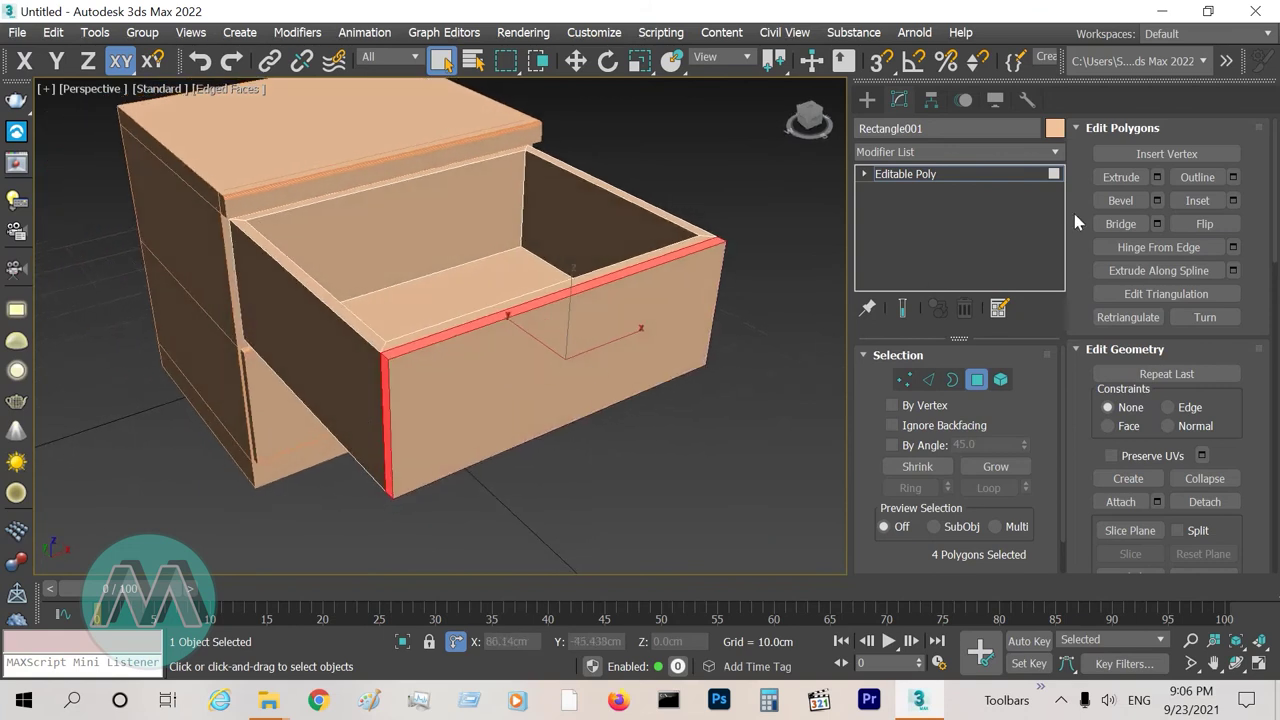
- Extrude the four border strips 0.7 cm along Local Normal to form a rim
click(1156, 178)
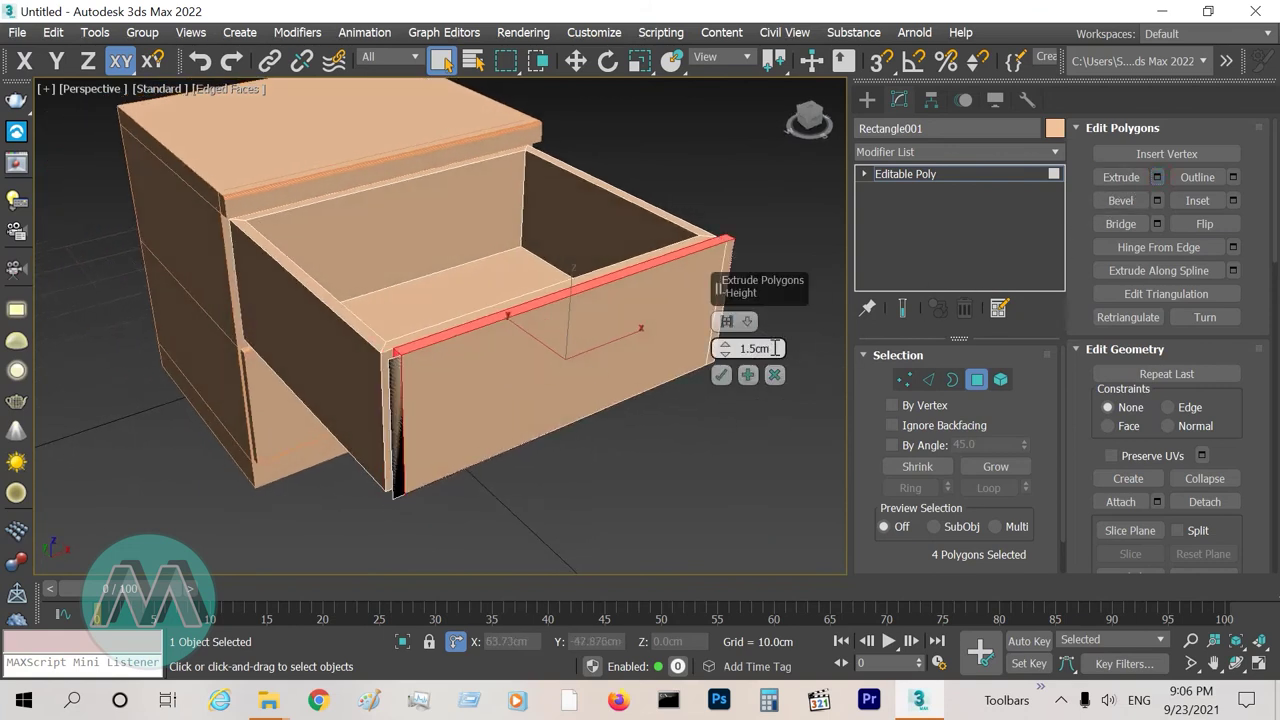
key(BackSpace)
text(.7)
key(Return)
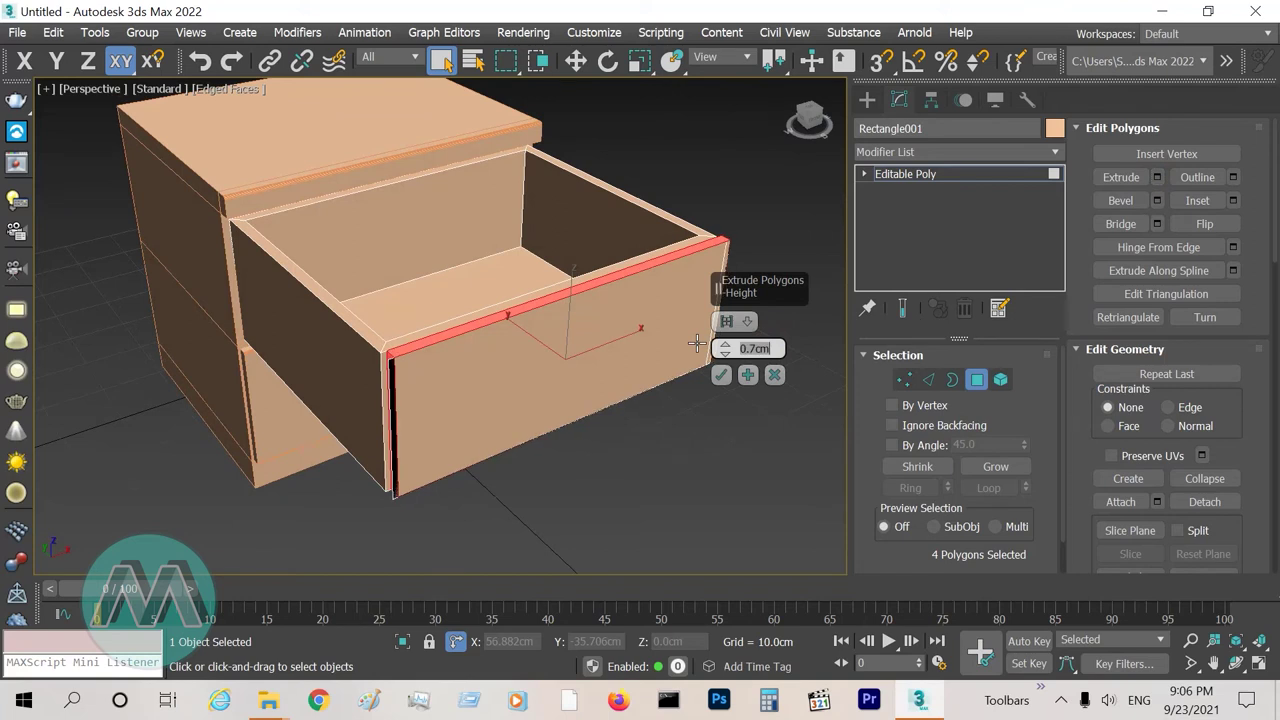
click(746, 322)
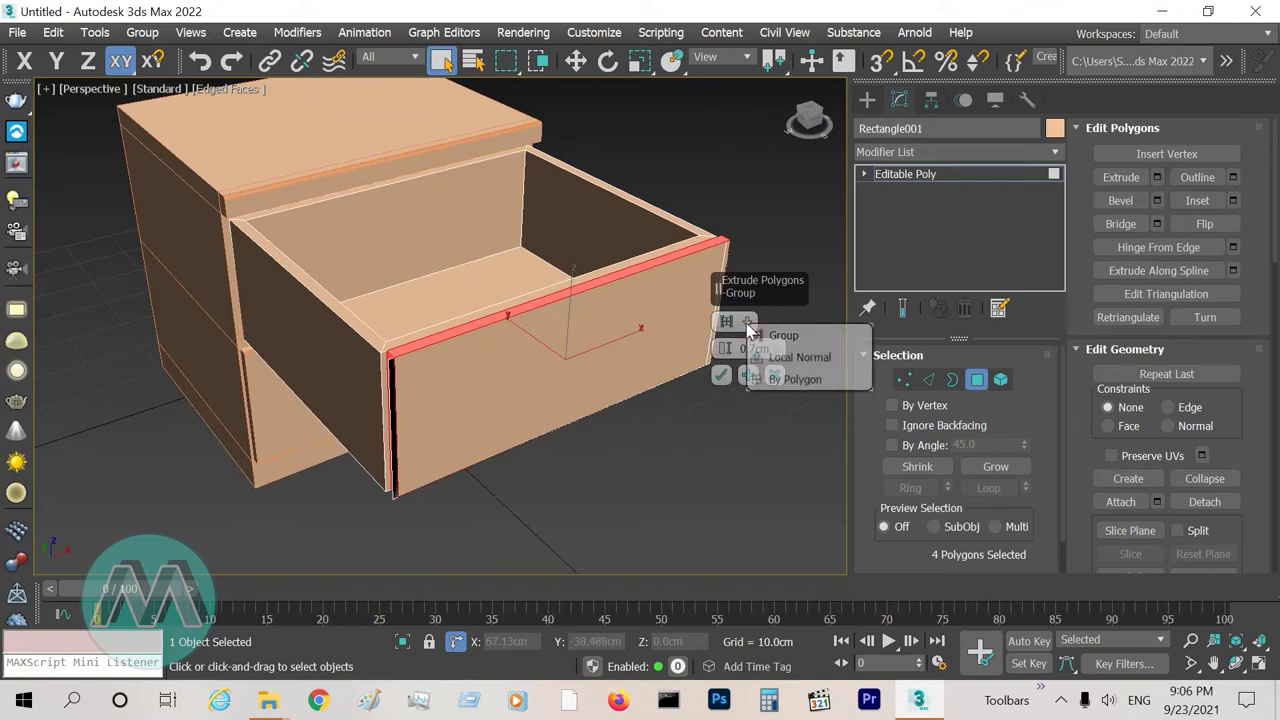
click(787, 362)
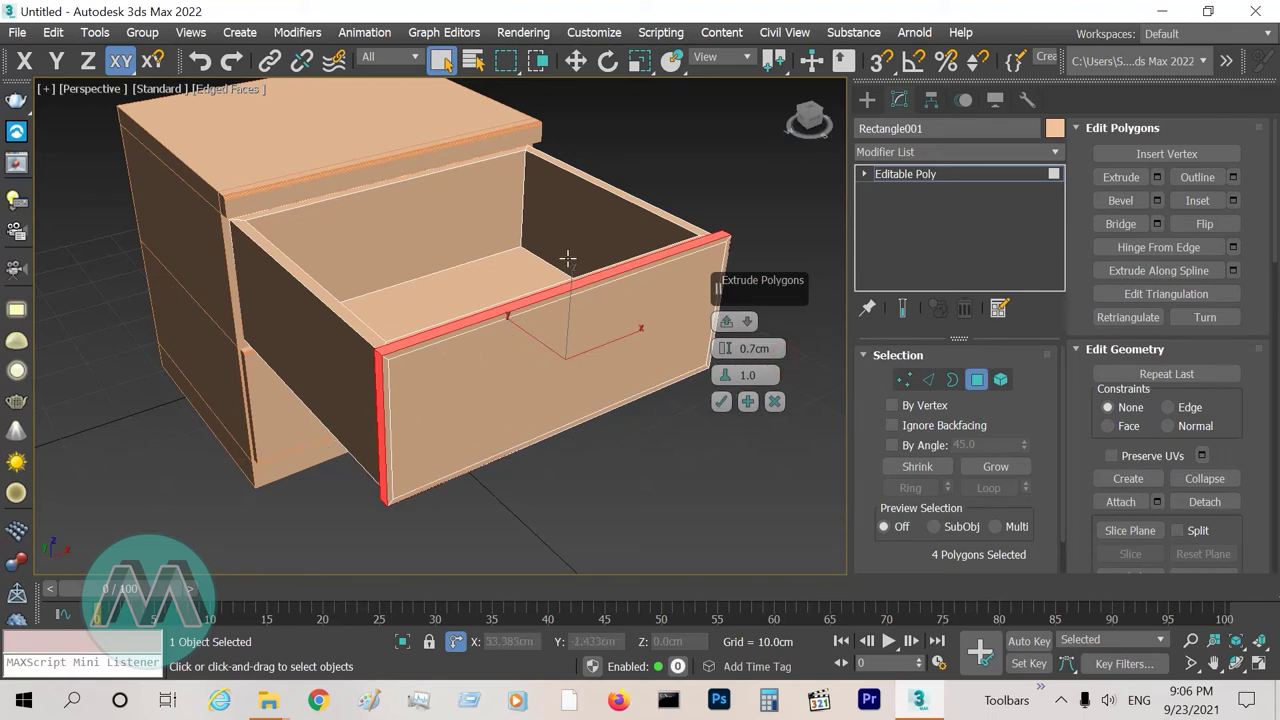
click(717, 400)
mouse_move(545, 530)
alt+middle_down()
mouse_move(563, 520)
mouse_move(529, 523)
alt+middle_up()
- In Edge mode, select the drawer front's top and bottom edges
click(641, 468)
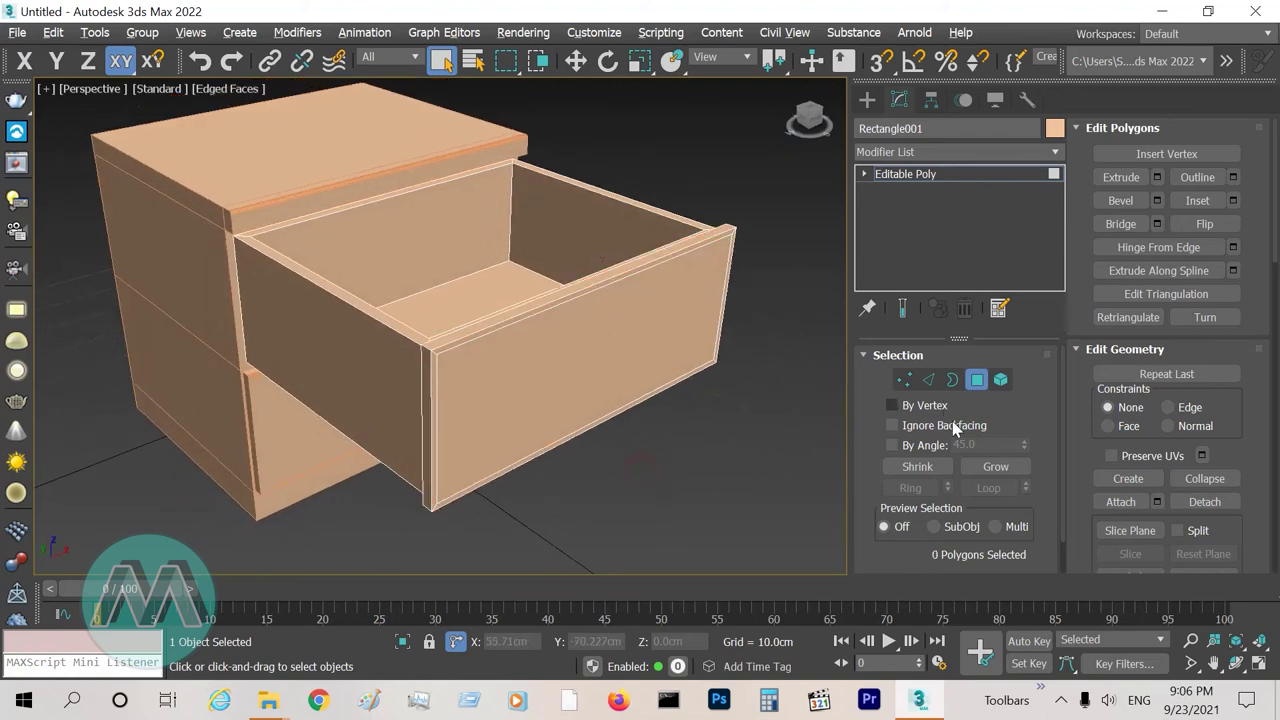
click(931, 381)
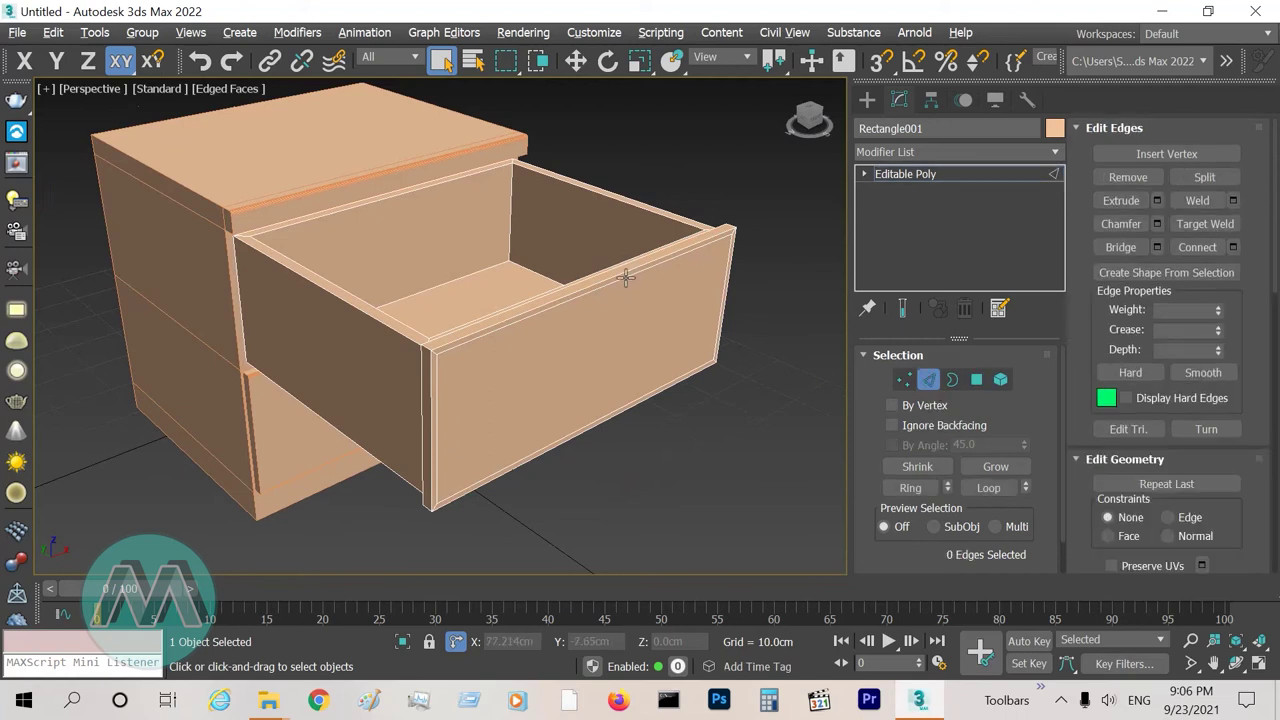
click(617, 277)
ctrl+click(600, 425)
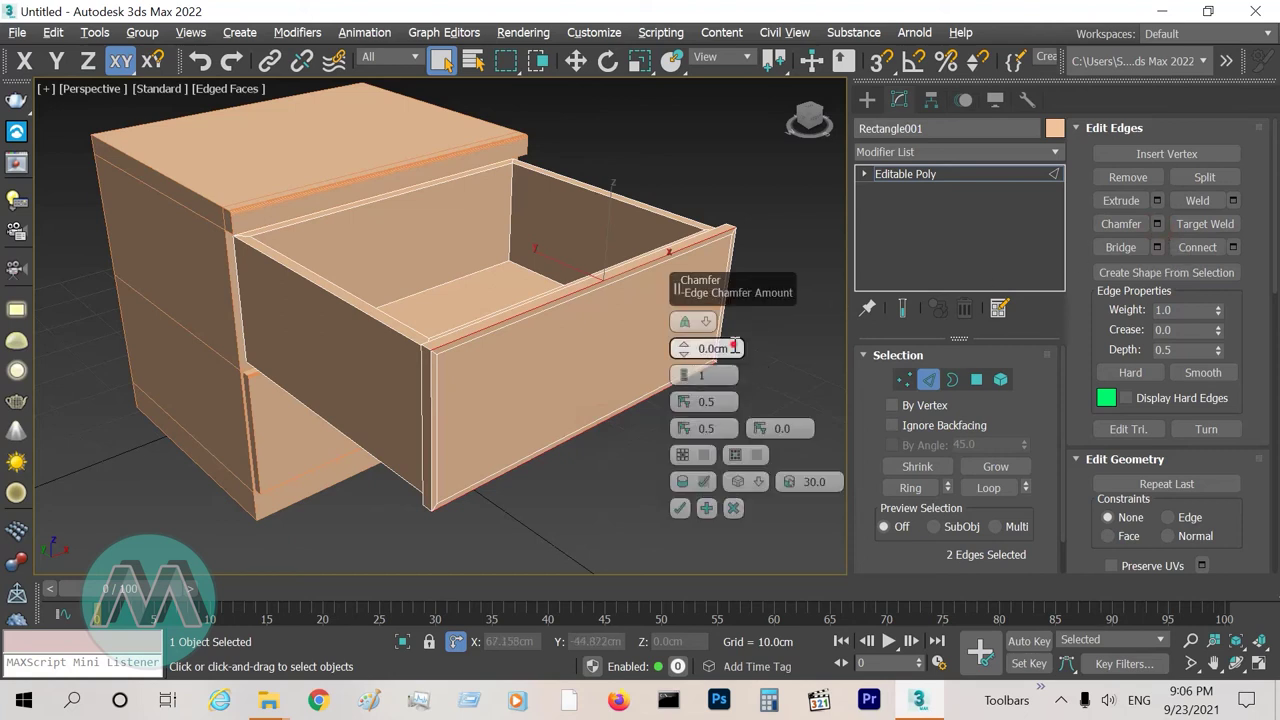
- Chamfer those edges 0.3 cm with 3 segments, smoothing chamfers only, then deselect
text(0.3)
key(Return)
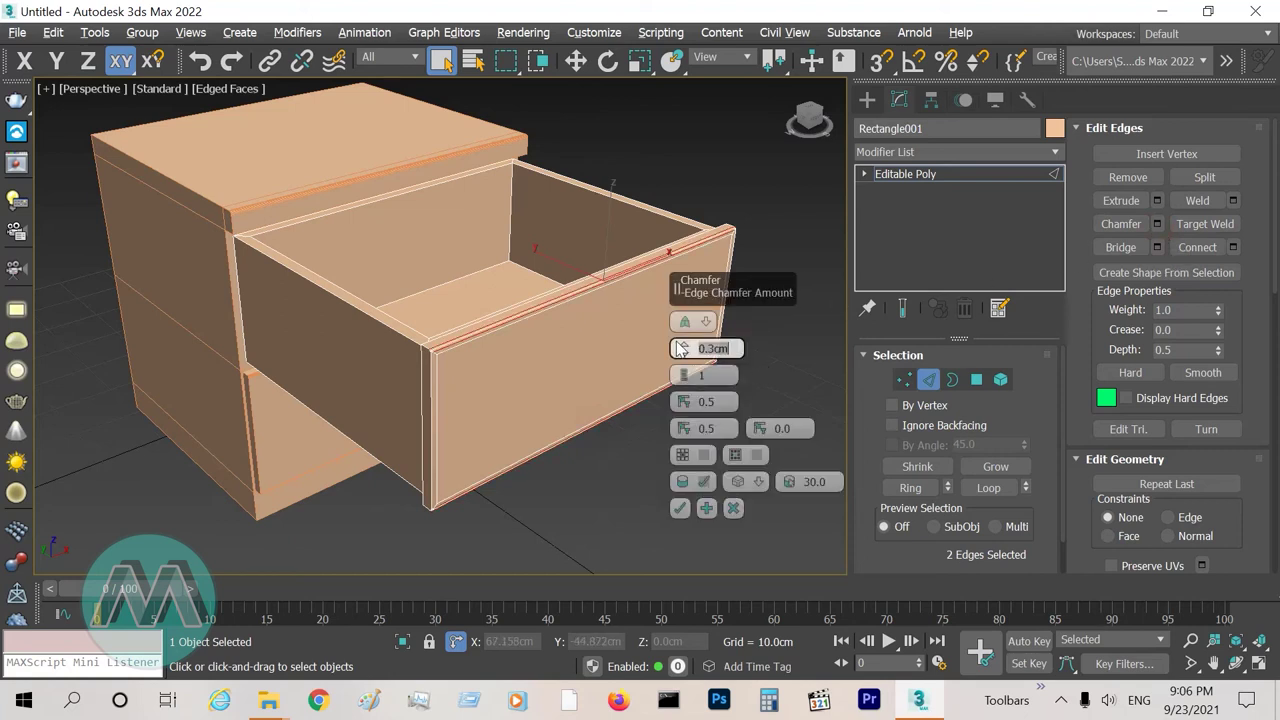
click(685, 372)
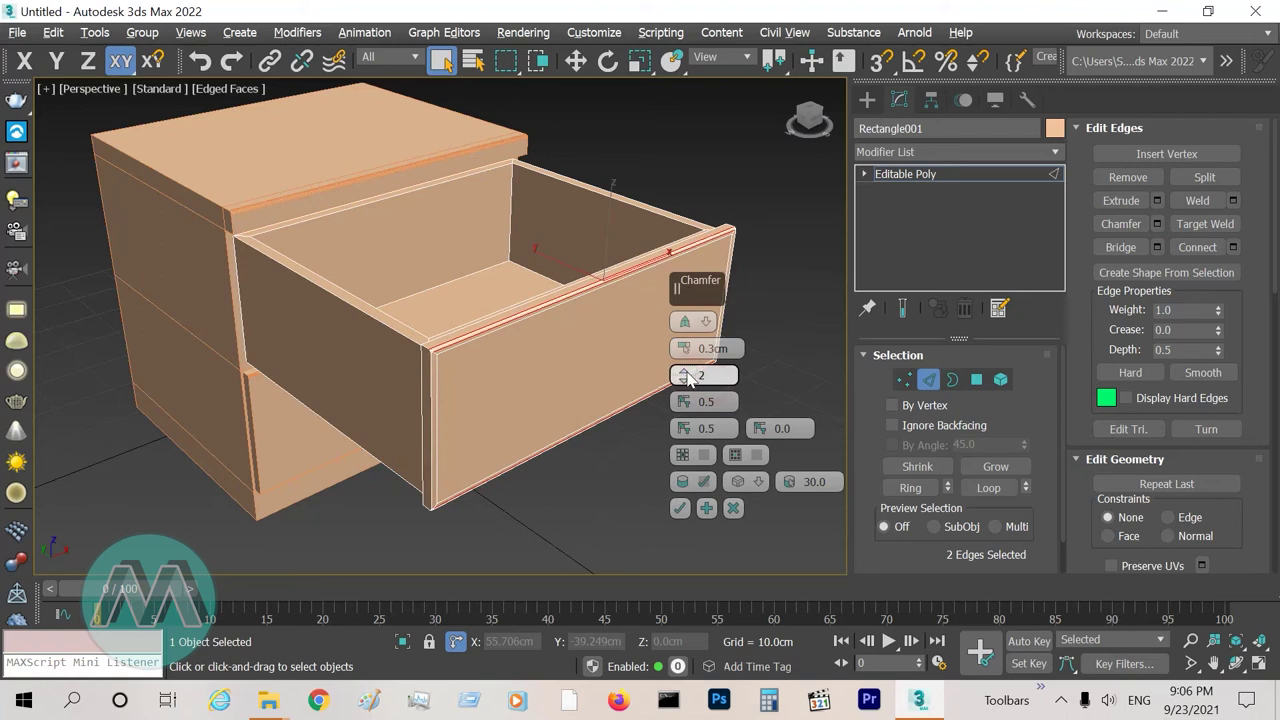
click(685, 372)
click(760, 482)
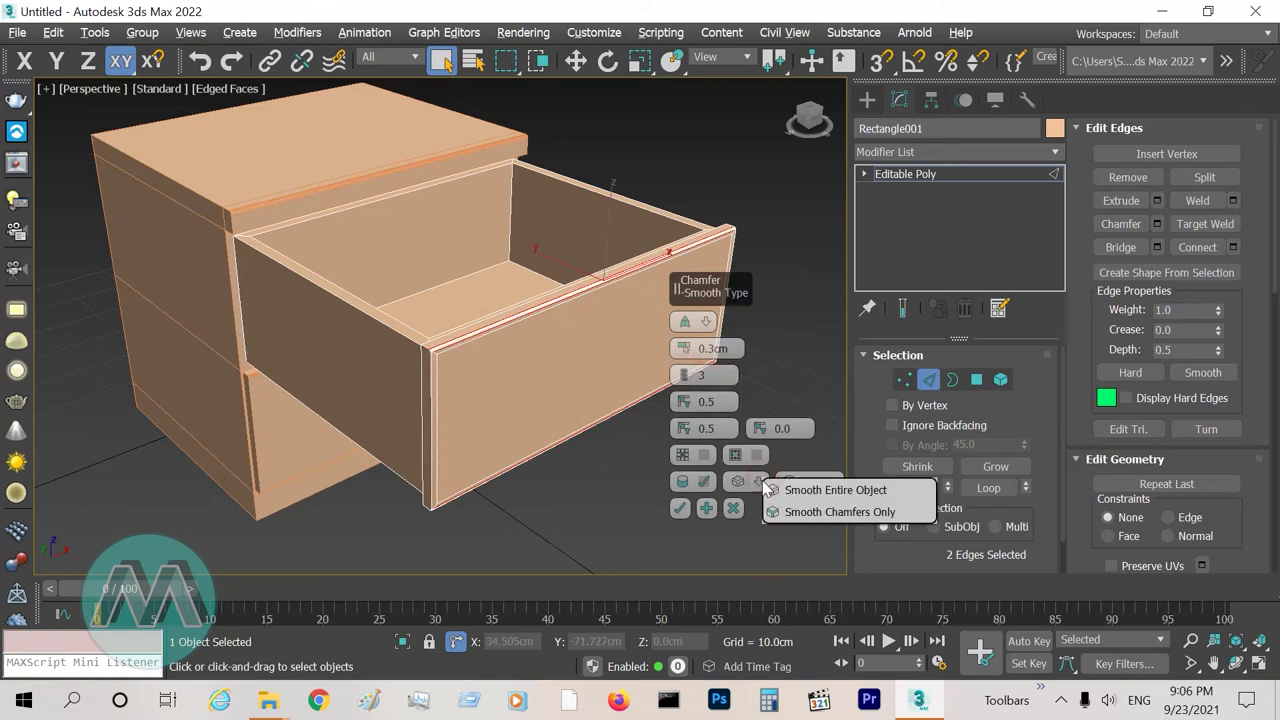
click(830, 512)
click(680, 508)
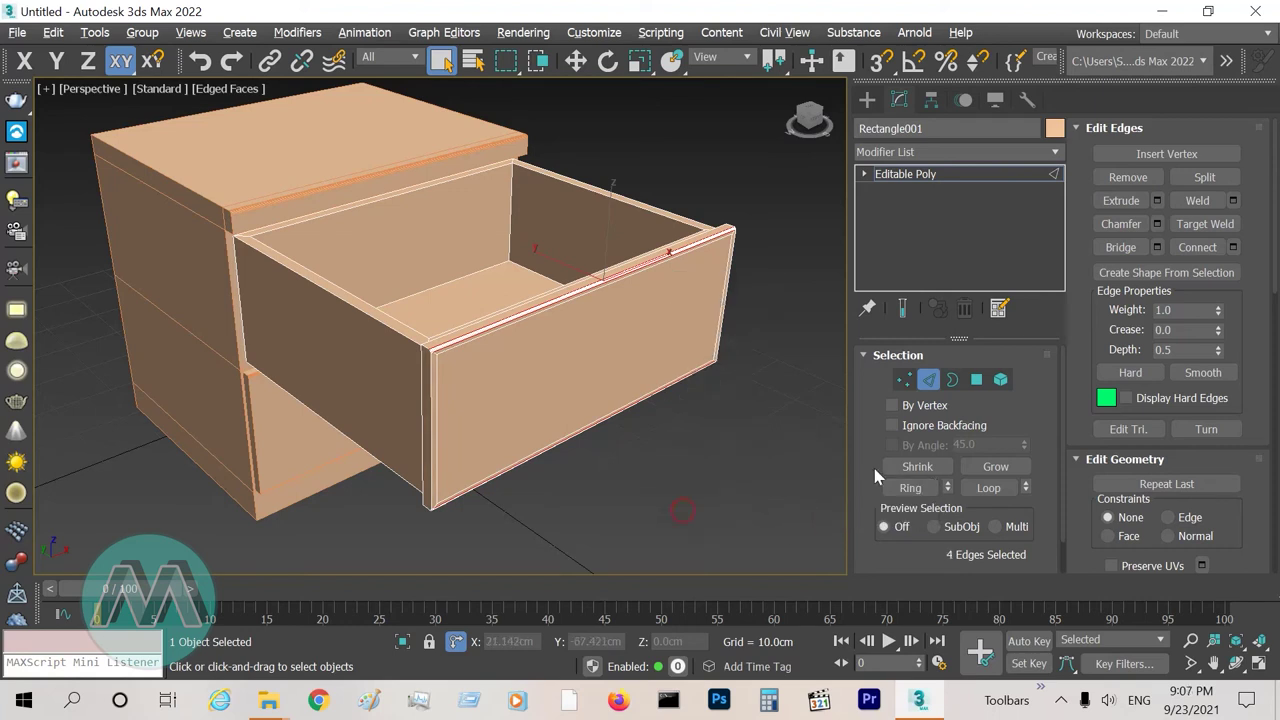
click(925, 380)
click(614, 452)
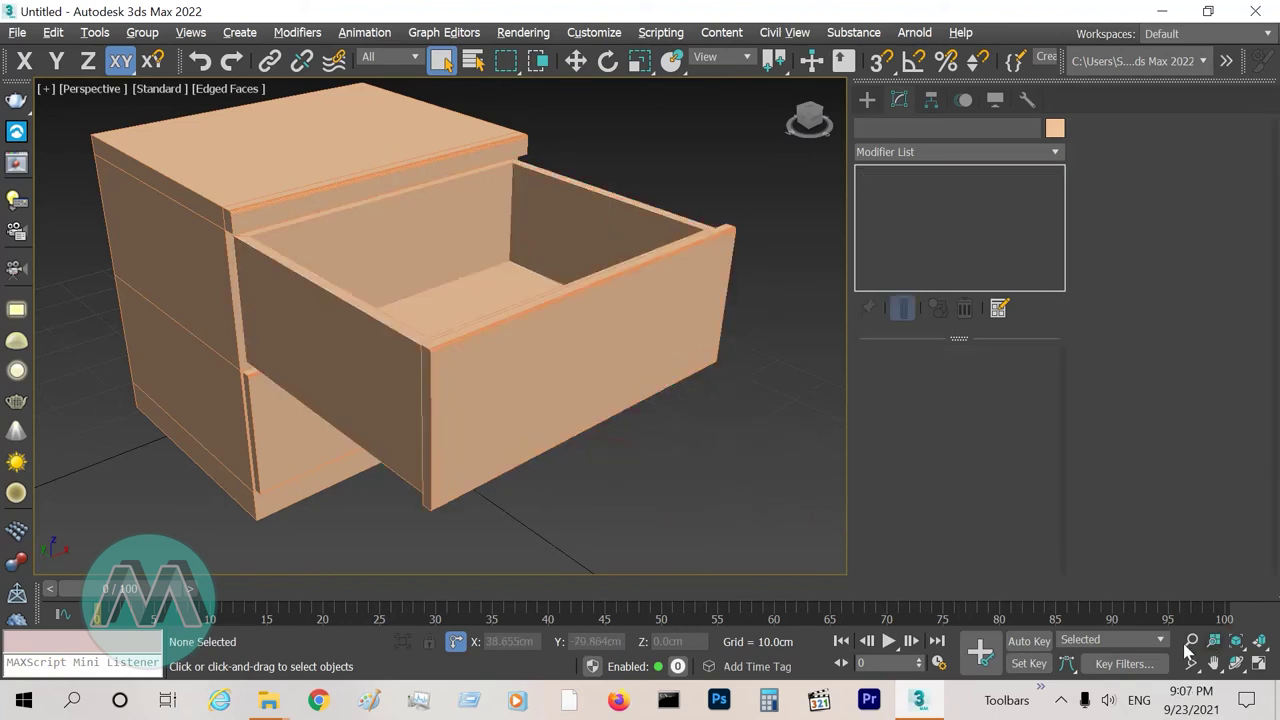
- Select the drawer box and move it 38 cm in Y to close it into the cabinet
click(1191, 641)
drag(491, 457, 486, 451)
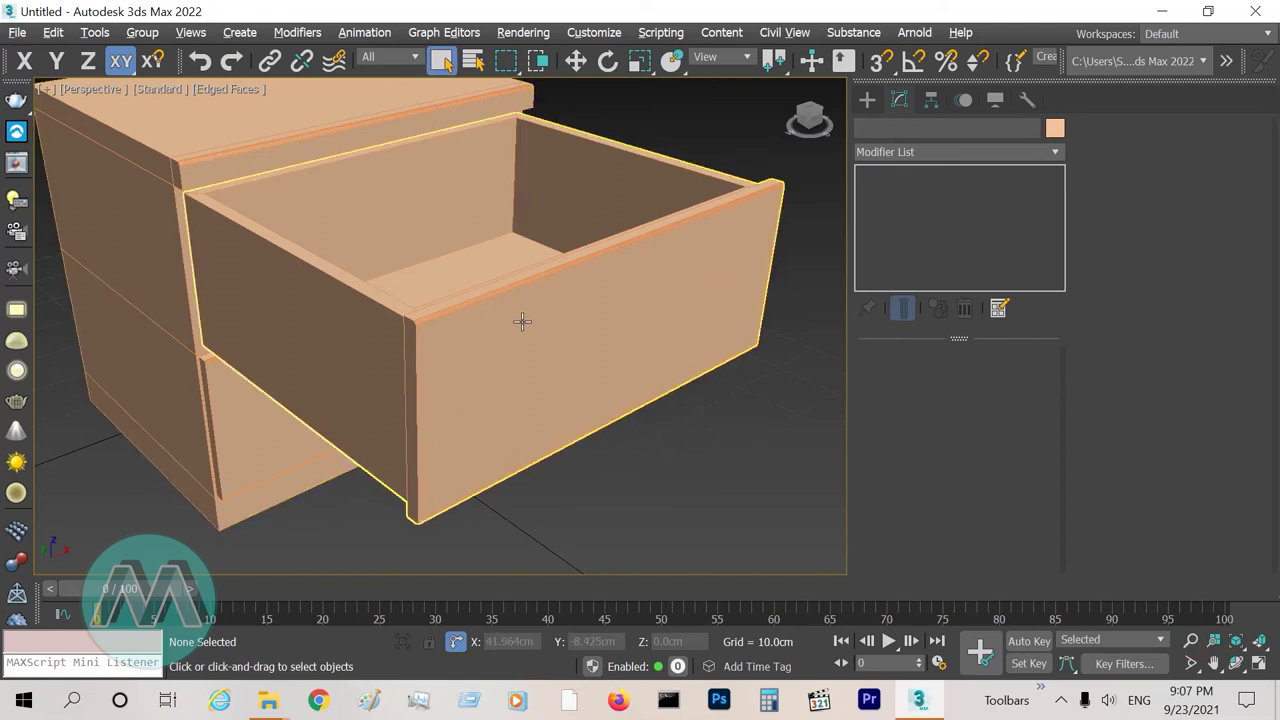
click(1191, 641)
drag(686, 435, 683, 462)
key(Escape)
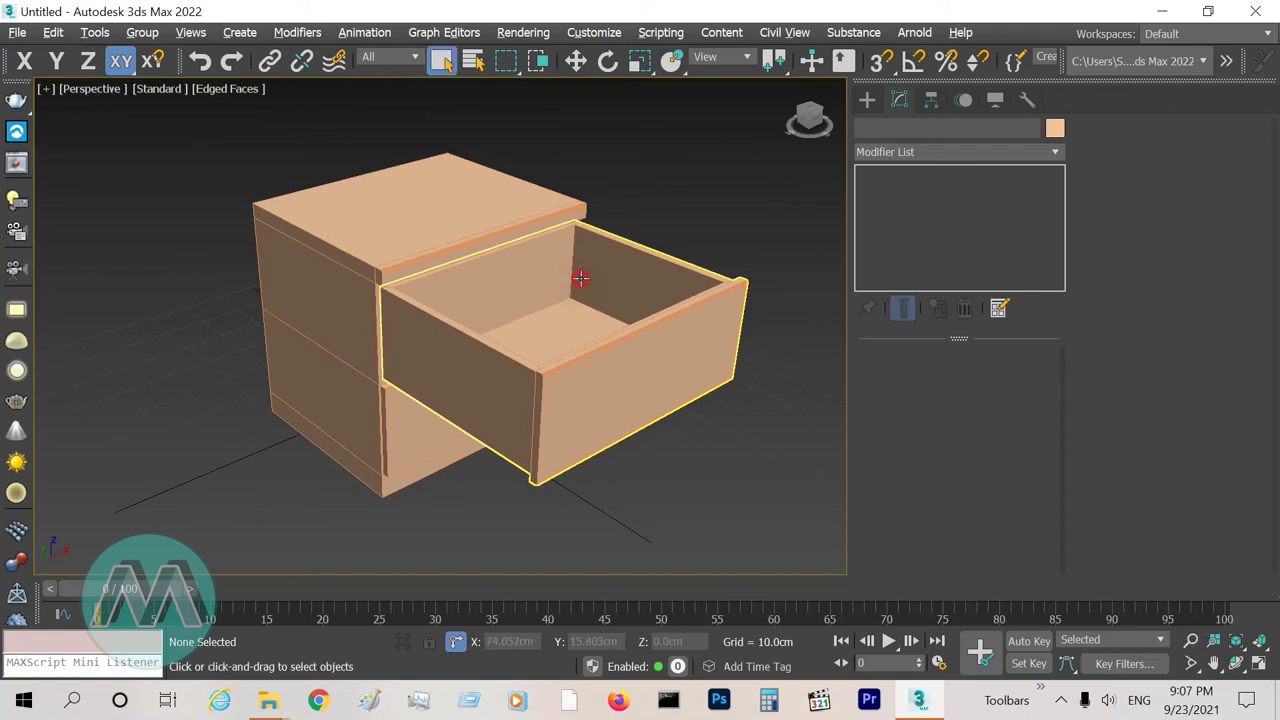
click(575, 280)
key(w)
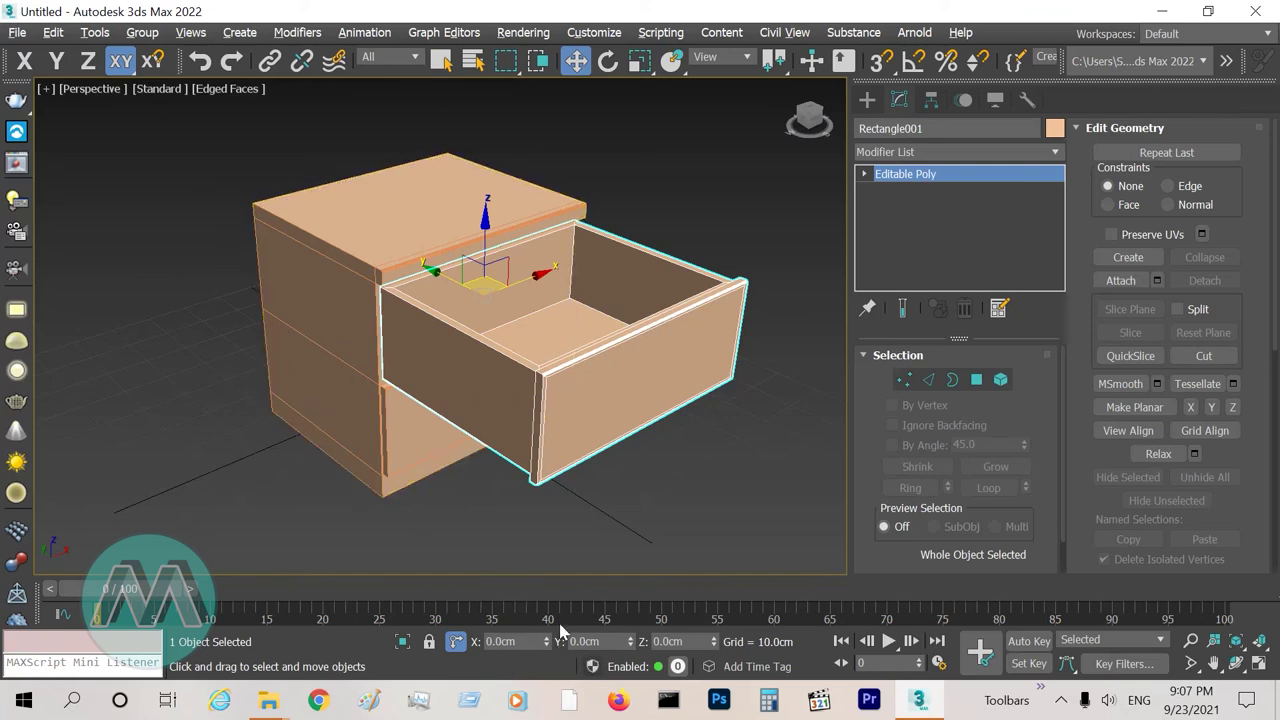
click(607, 642)
text(3)
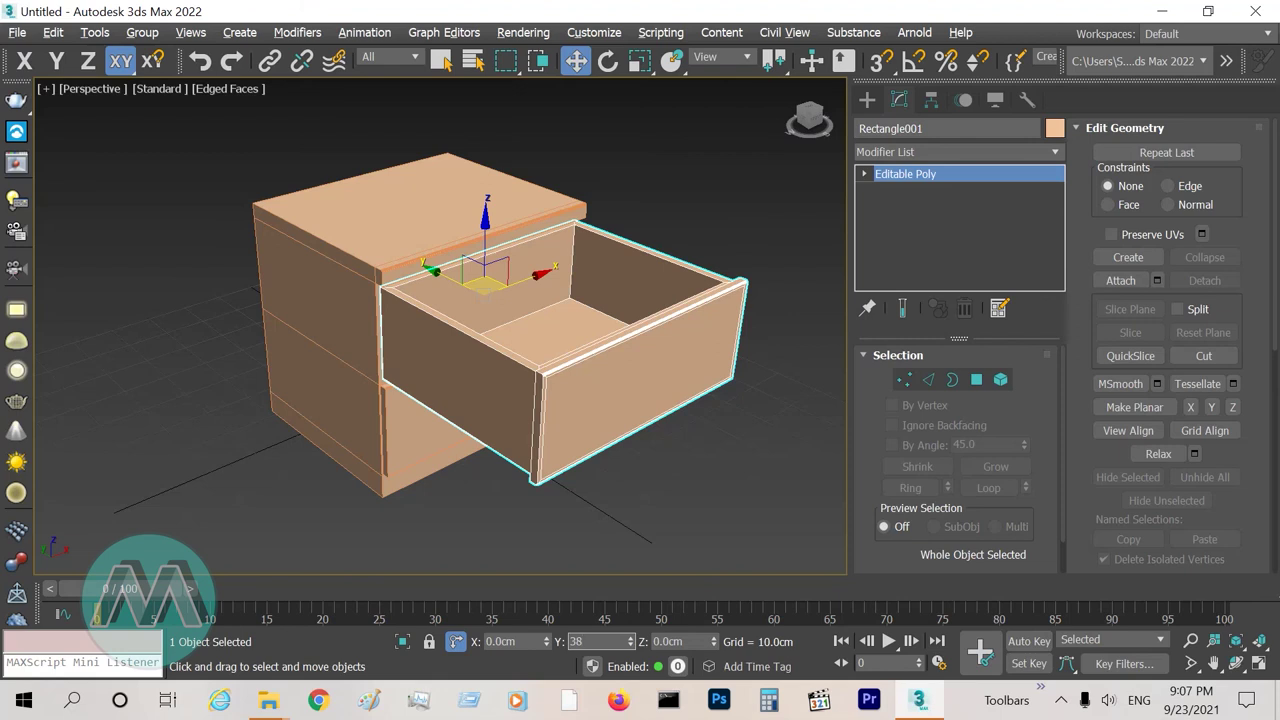
text(8)
key(Return)
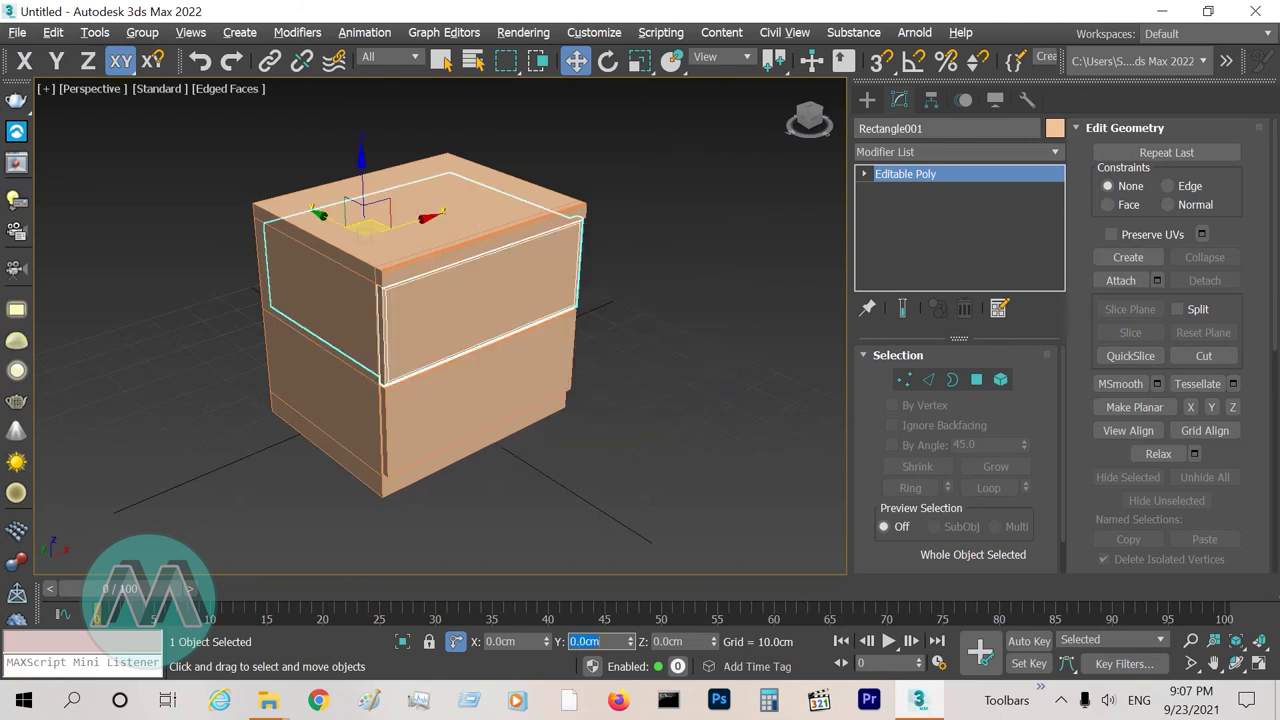
click(659, 485)
scroll(380, 289, up, 5)
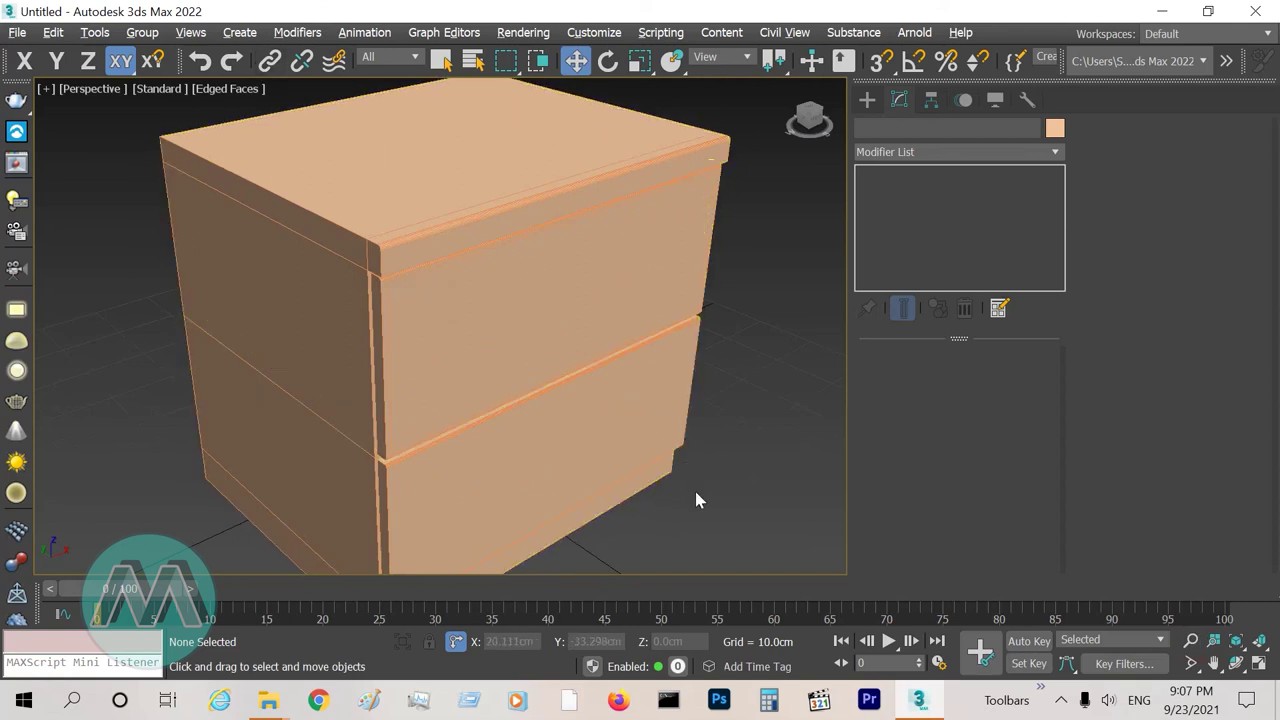
key(F4)
scroll(557, 349, down, 3)
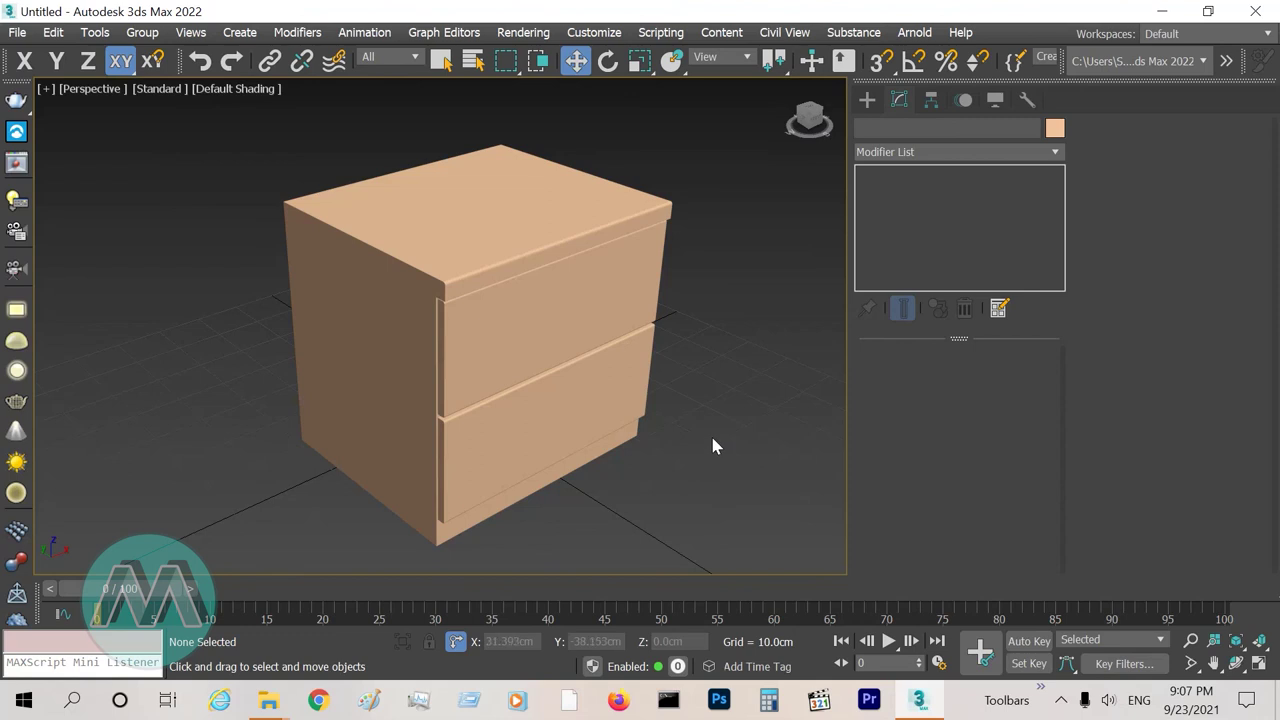
alt+middle_drag(713, 446, 491, 354)
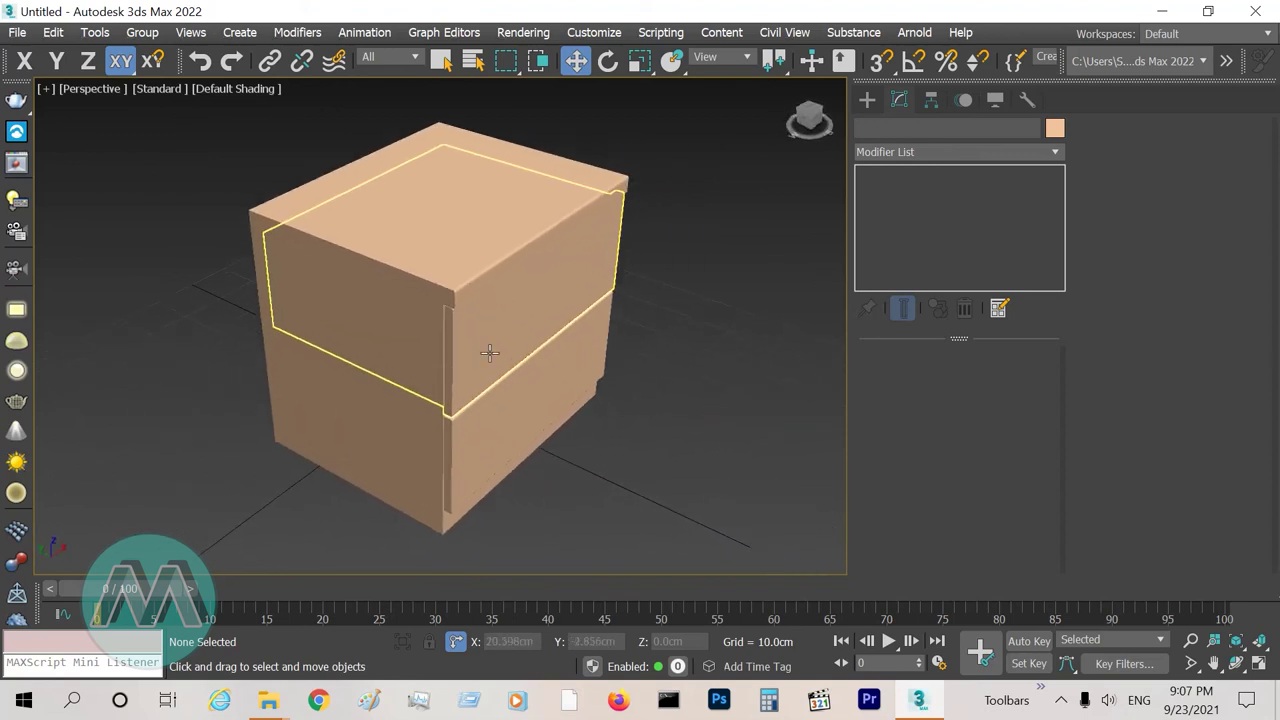
click(543, 299)
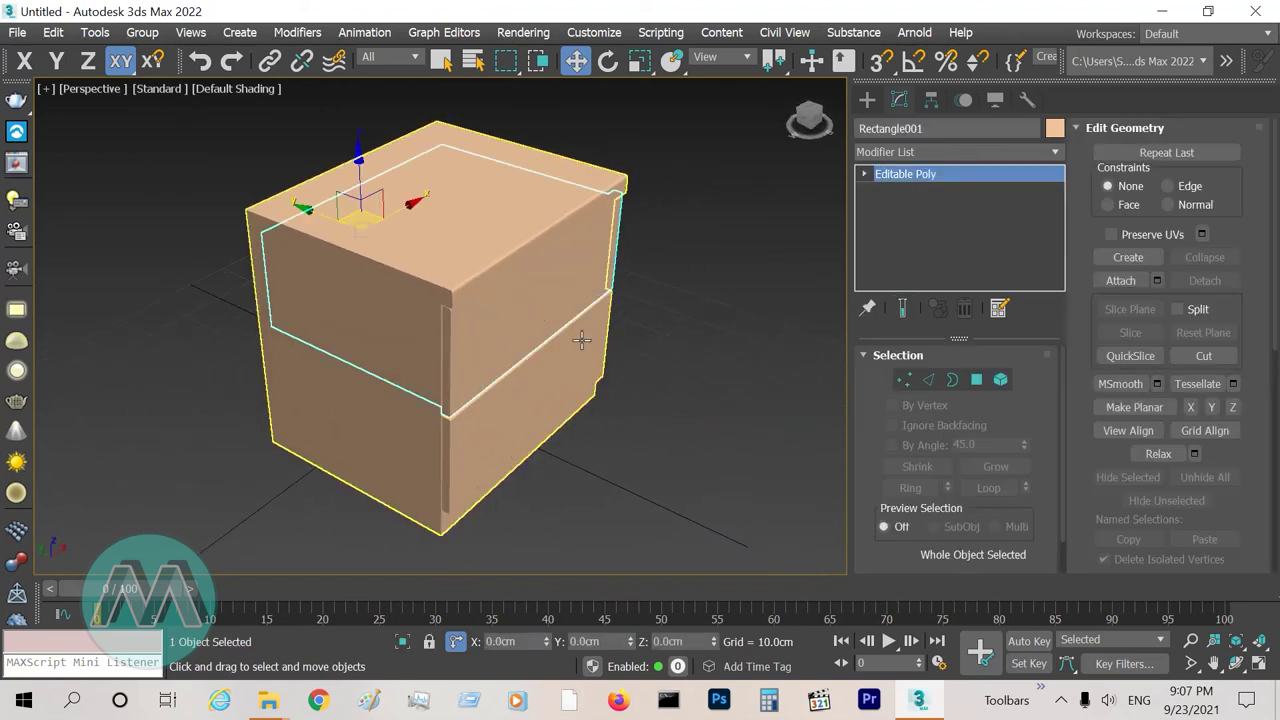
drag(308, 210, 345, 237)
key(F4)
key(ctrl+z)
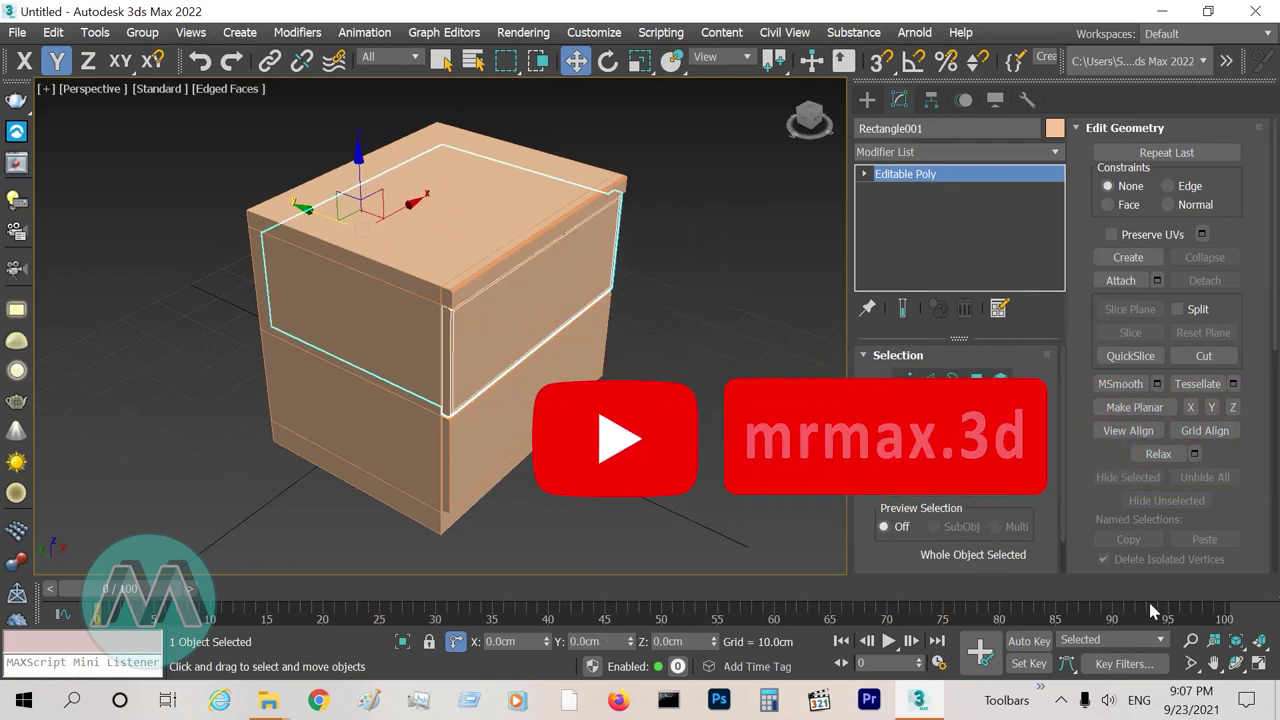
- Switch to the four-viewport layout and use Zoom All so every view frames the whole nightstand
click(1257, 663)
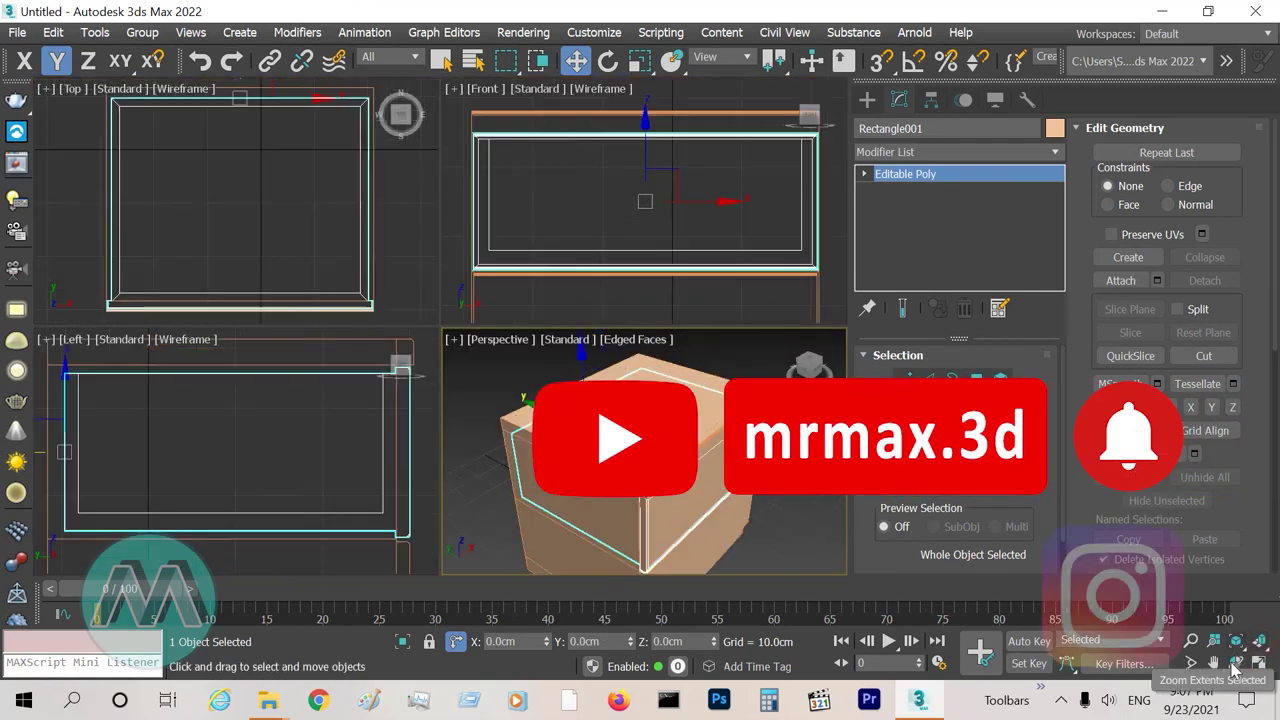
click(1213, 640)
drag(700, 520, 700, 585)
right_click(790, 510)
click(844, 525)
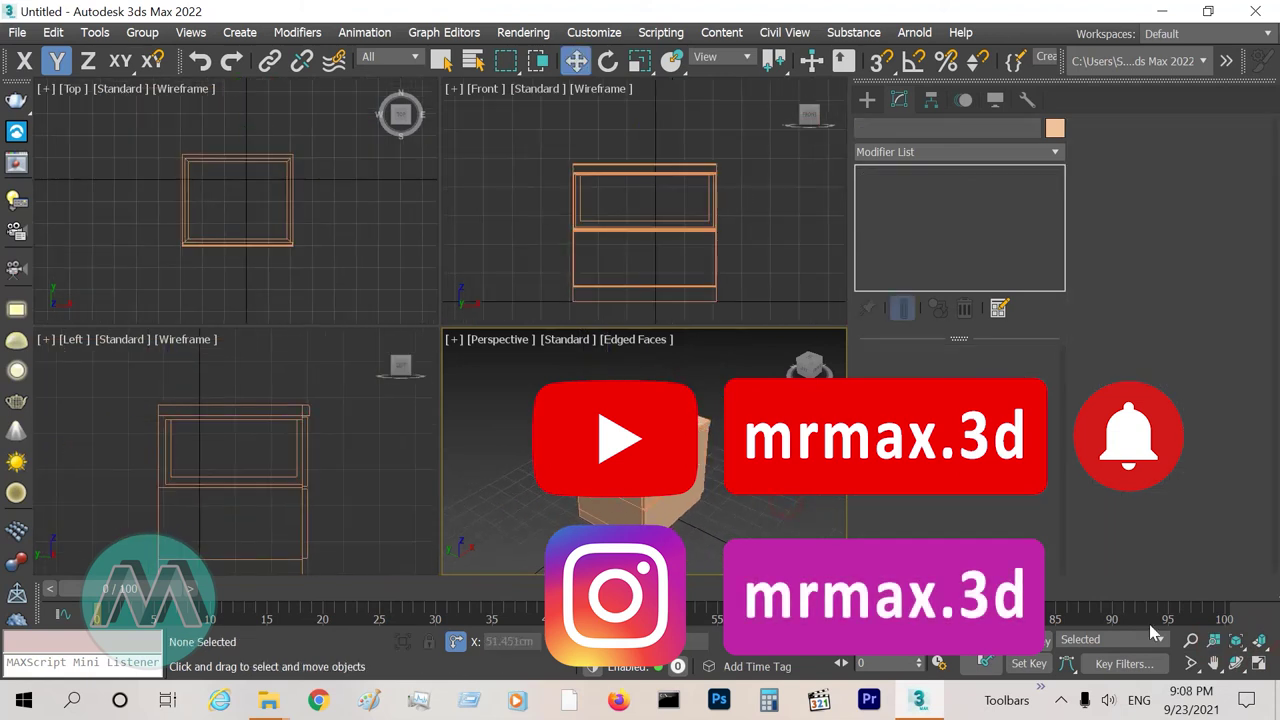